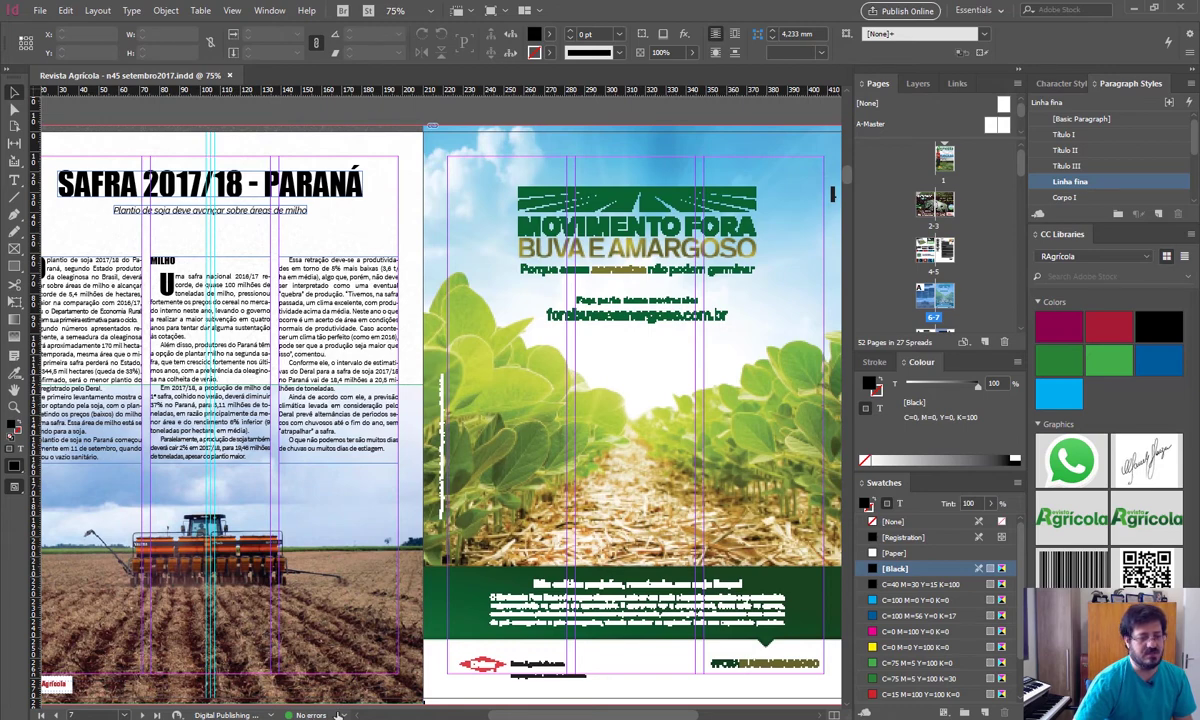
Check the document's Preflight errors and review its list of linked files
double_click(323, 715)
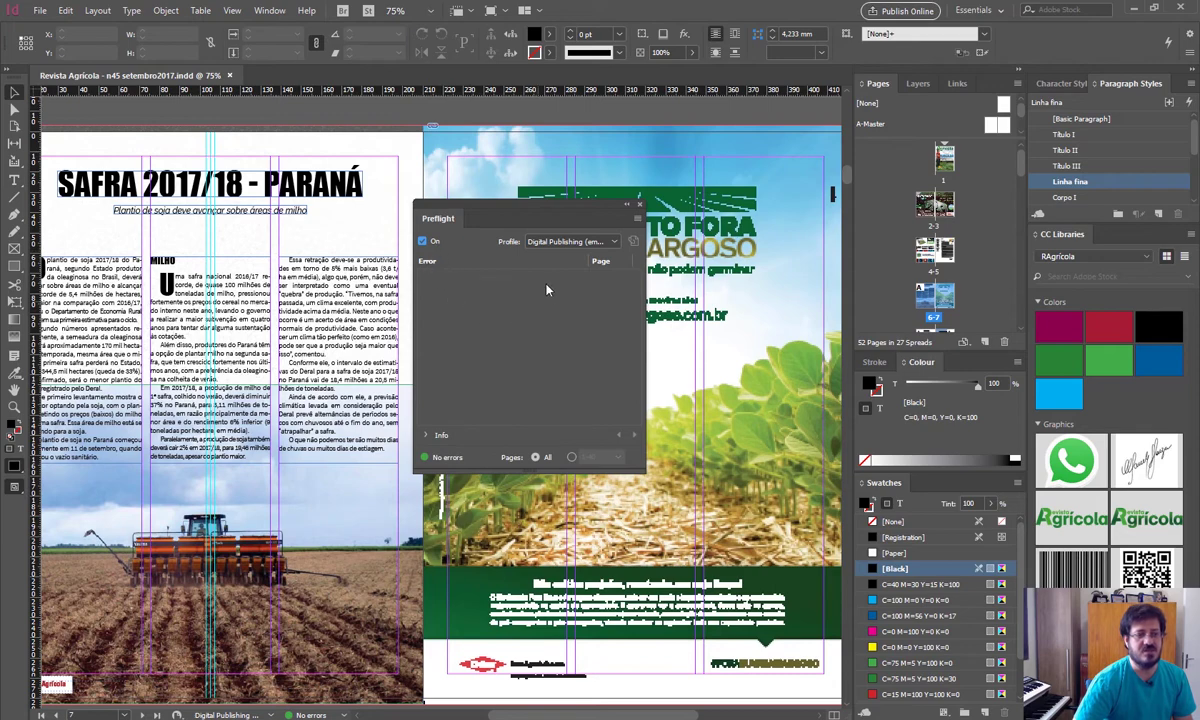
click(639, 204)
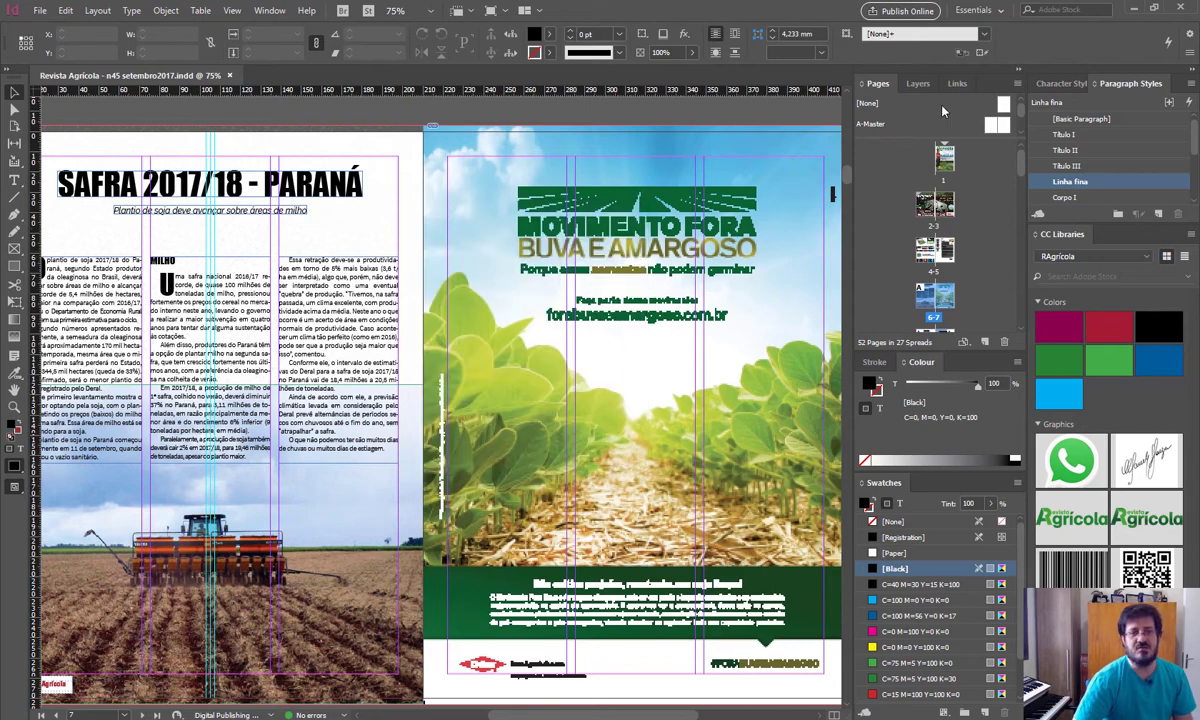
click(920, 84)
click(955, 84)
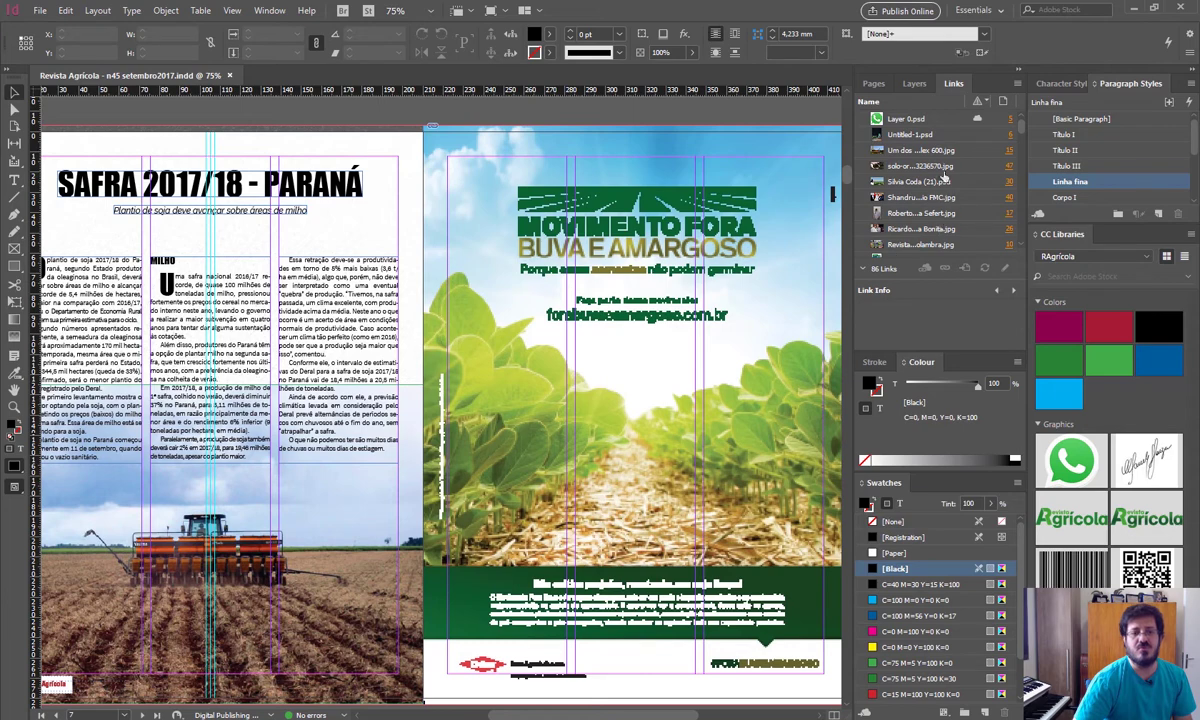
scroll(866, 155, down, 2)
scroll(866, 166, up, 2)
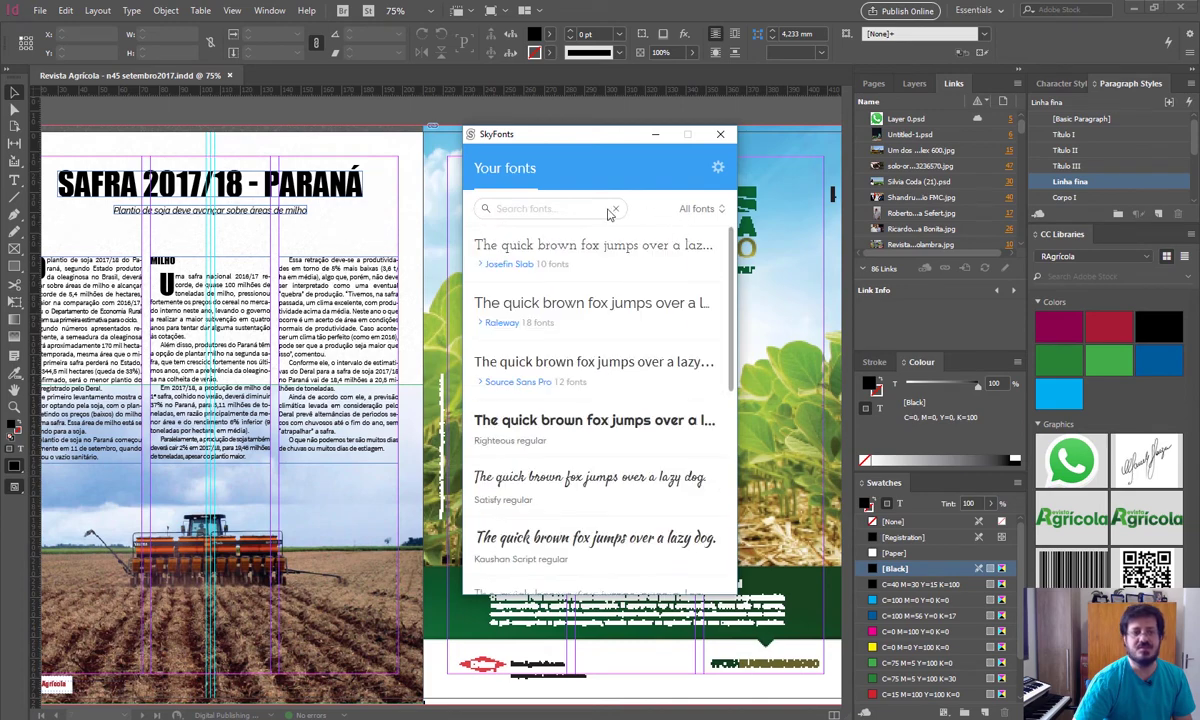
Review the synced fonts in SkyFonts and Creative Cloud, close Creative Cloud and quit the SkyFonts client
drag(560, 133, 230, 147)
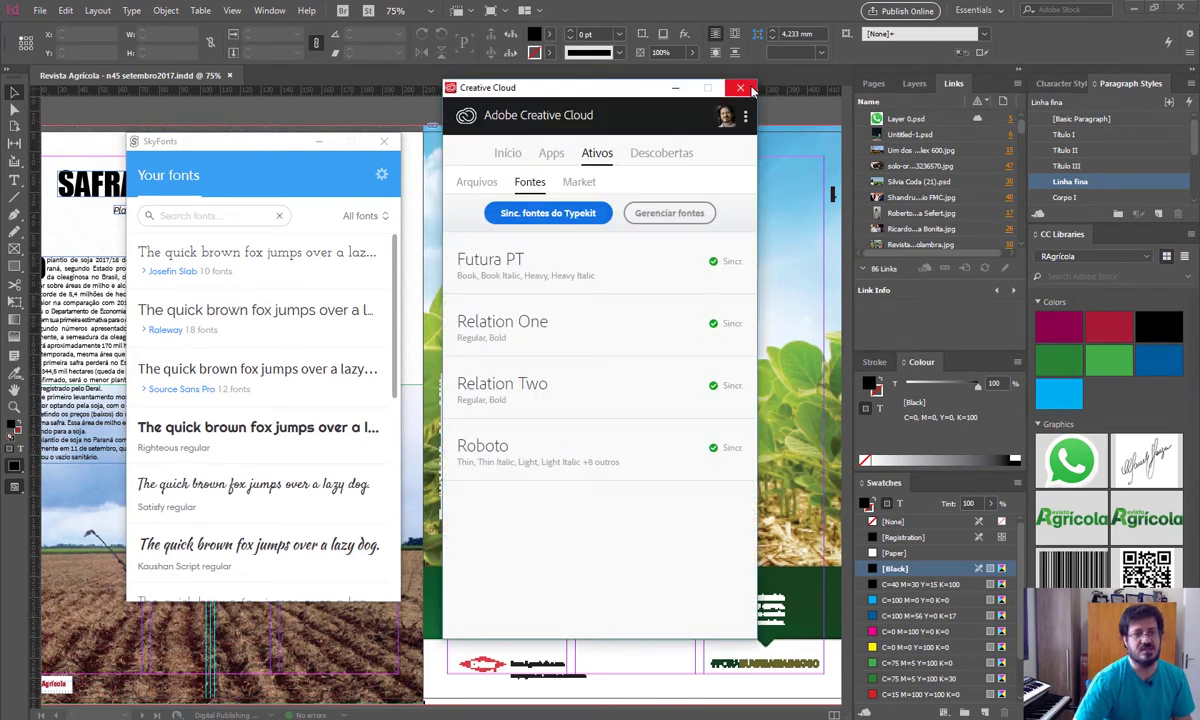
click(741, 89)
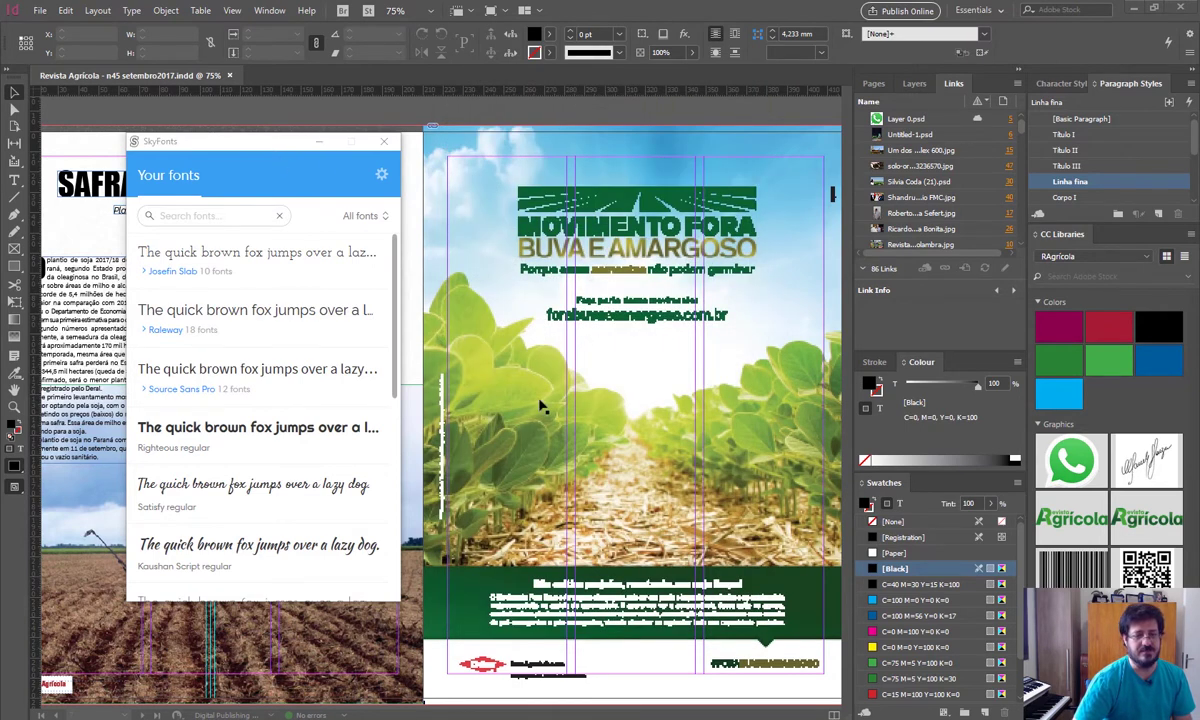
right_click(935, 719)
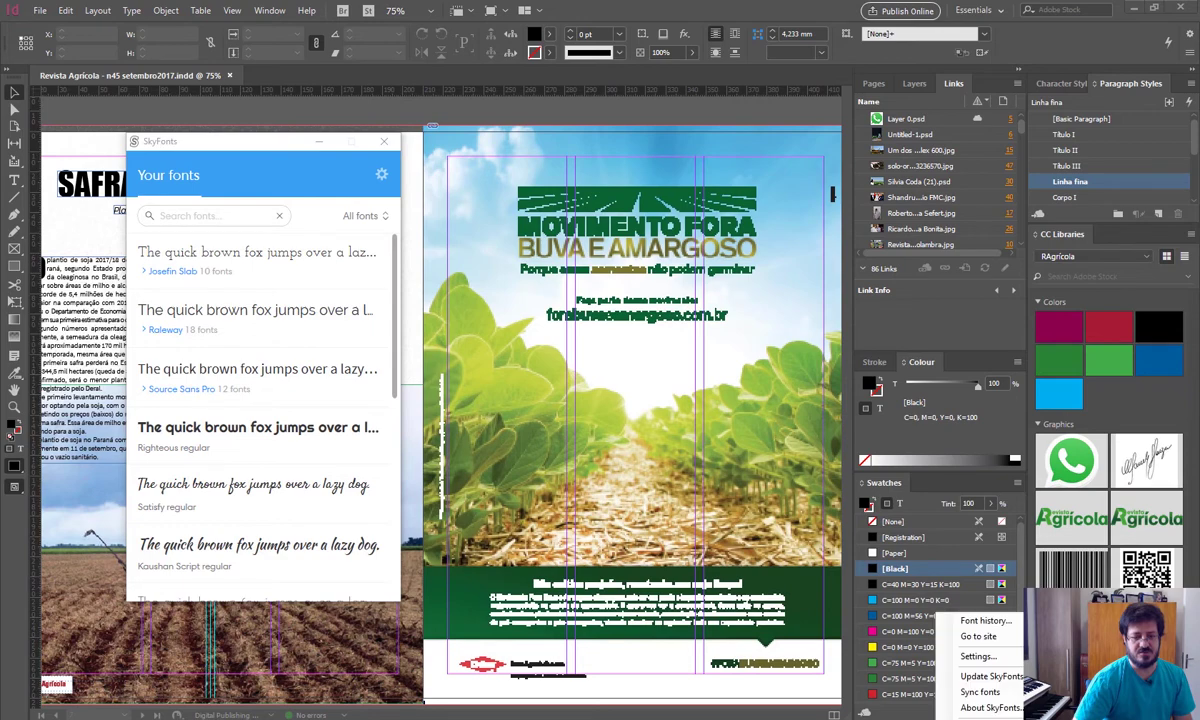
click(960, 719)
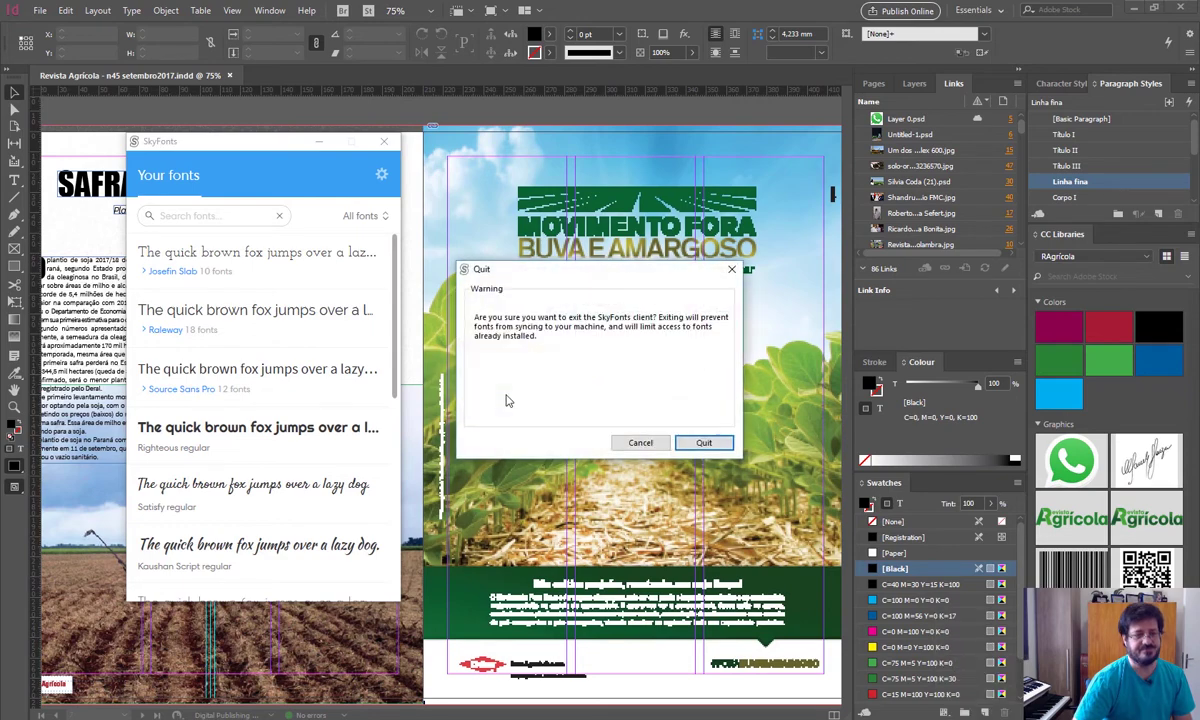
click(704, 444)
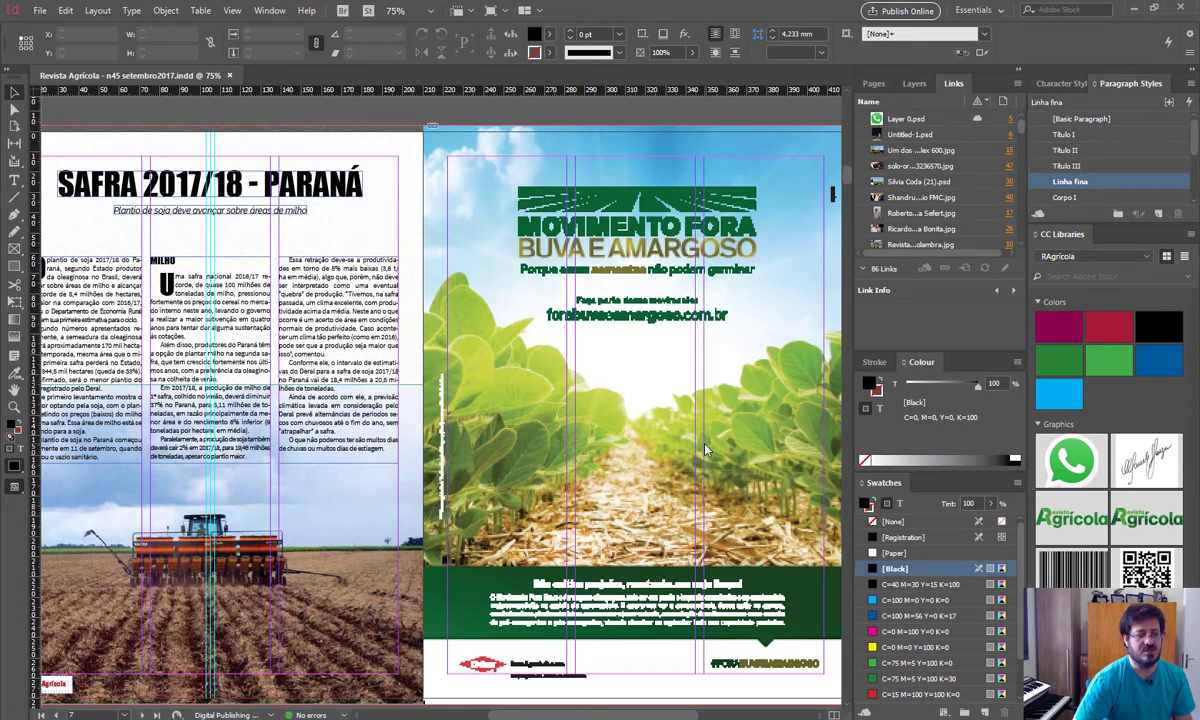
Close the Revista Agrícola n45 setembro 2017 document and reopen it from the recent files
click(231, 76)
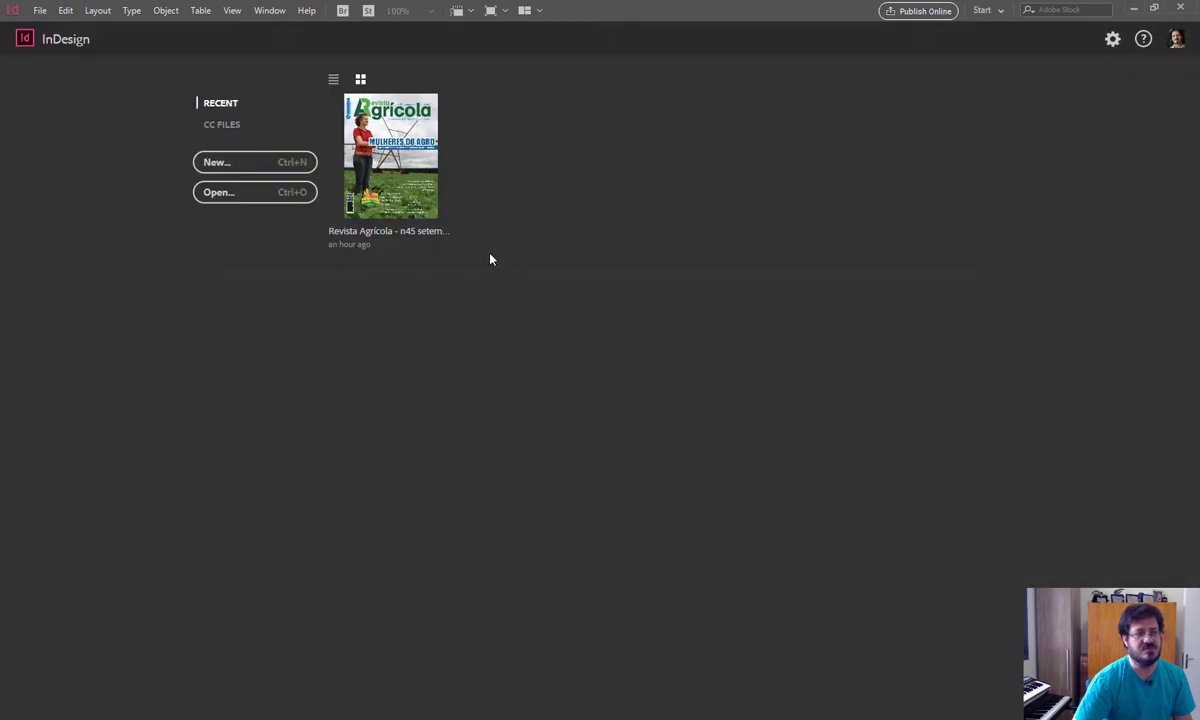
click(394, 152)
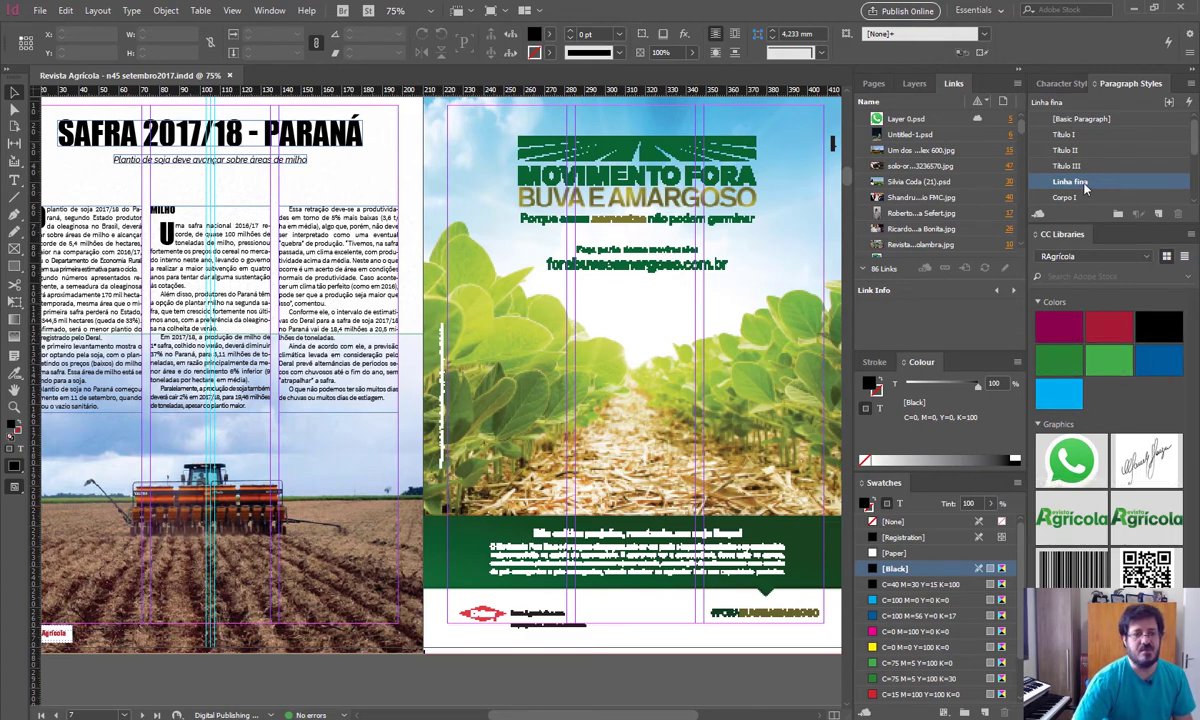
Inspect the font settings of the Linha fina paragraph style without changing them
double_click(1086, 184)
click(381, 198)
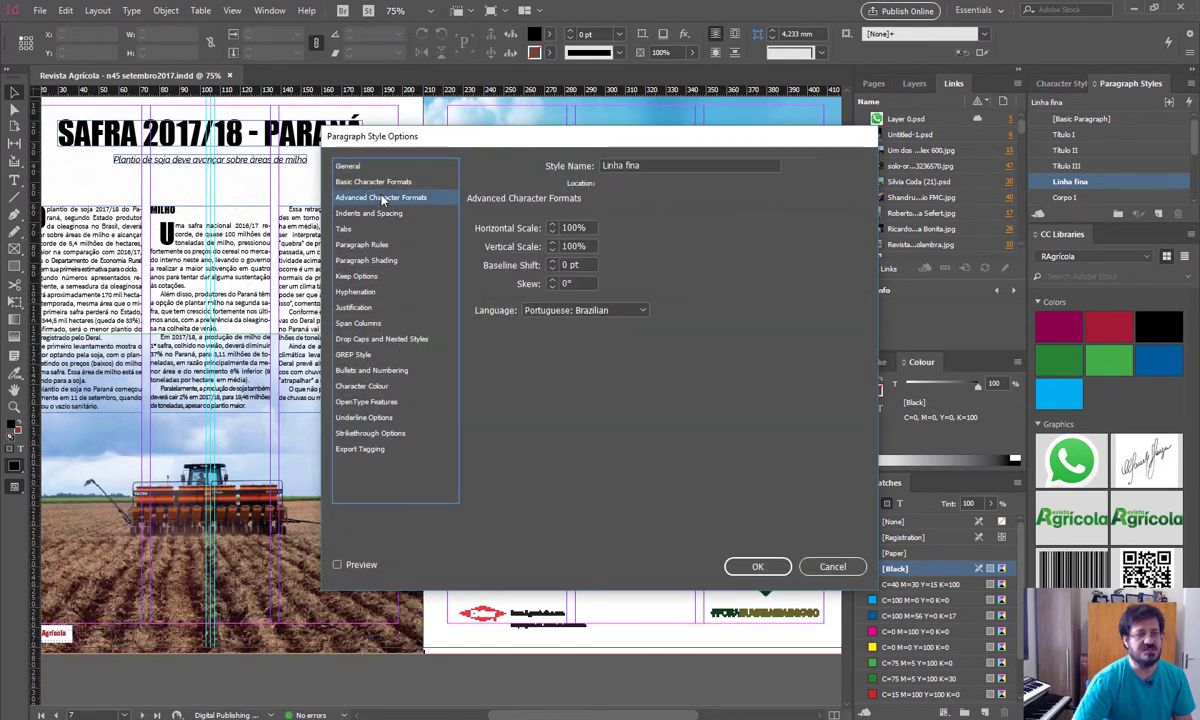
click(357, 181)
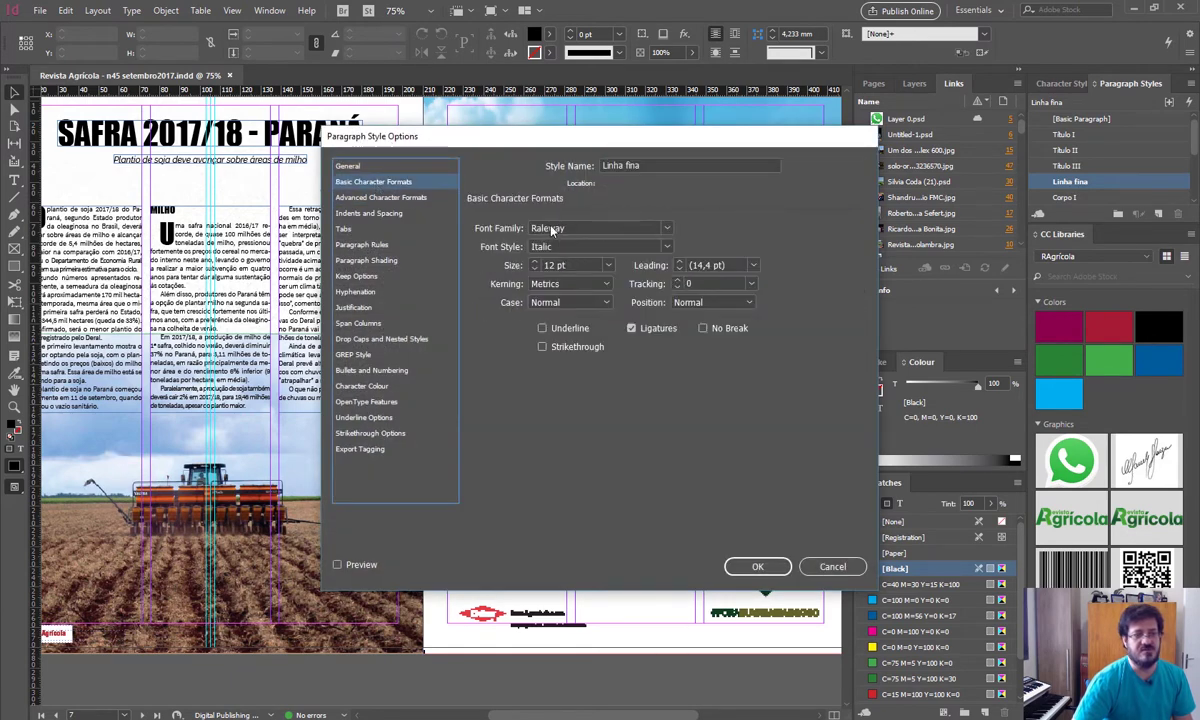
click(834, 567)
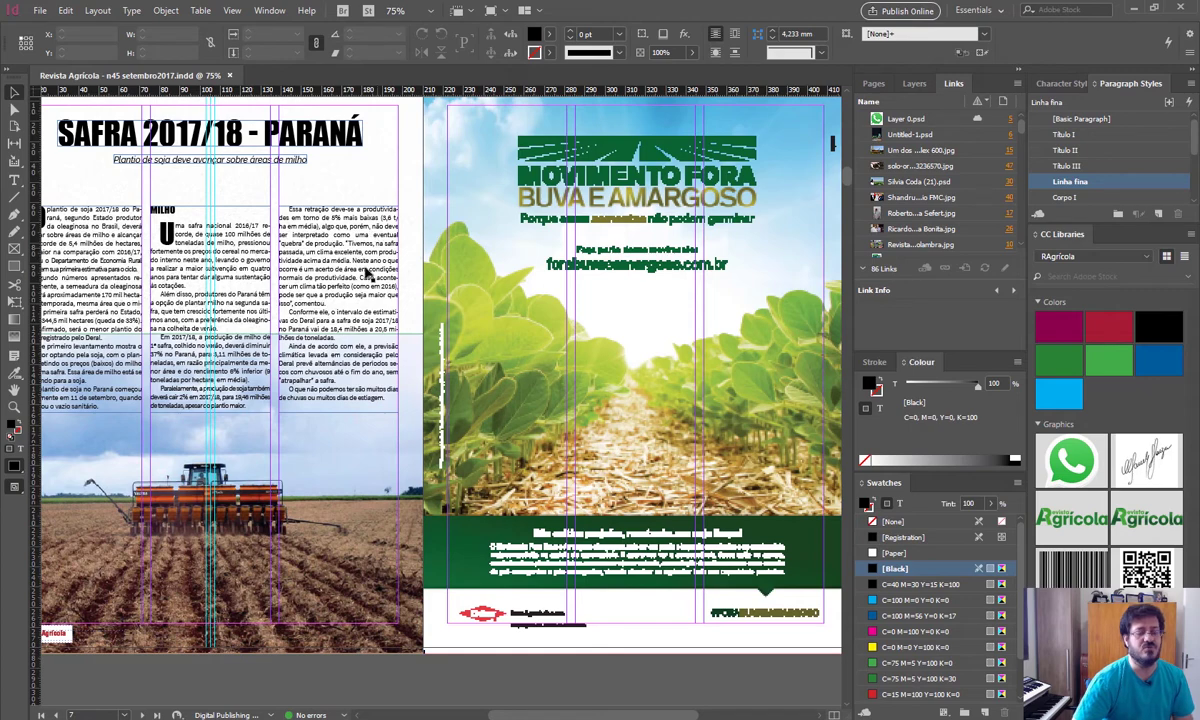
Show Preflight to check the reopened document for errors
click(270, 11)
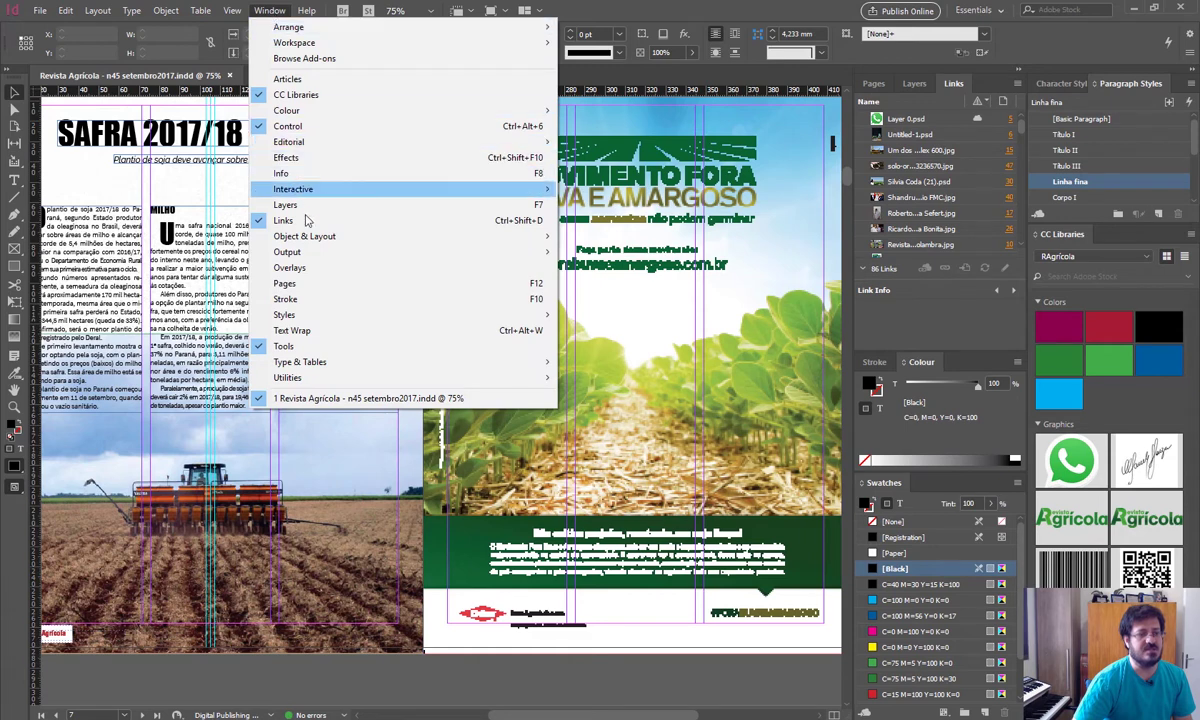
mouse_move(309, 252)
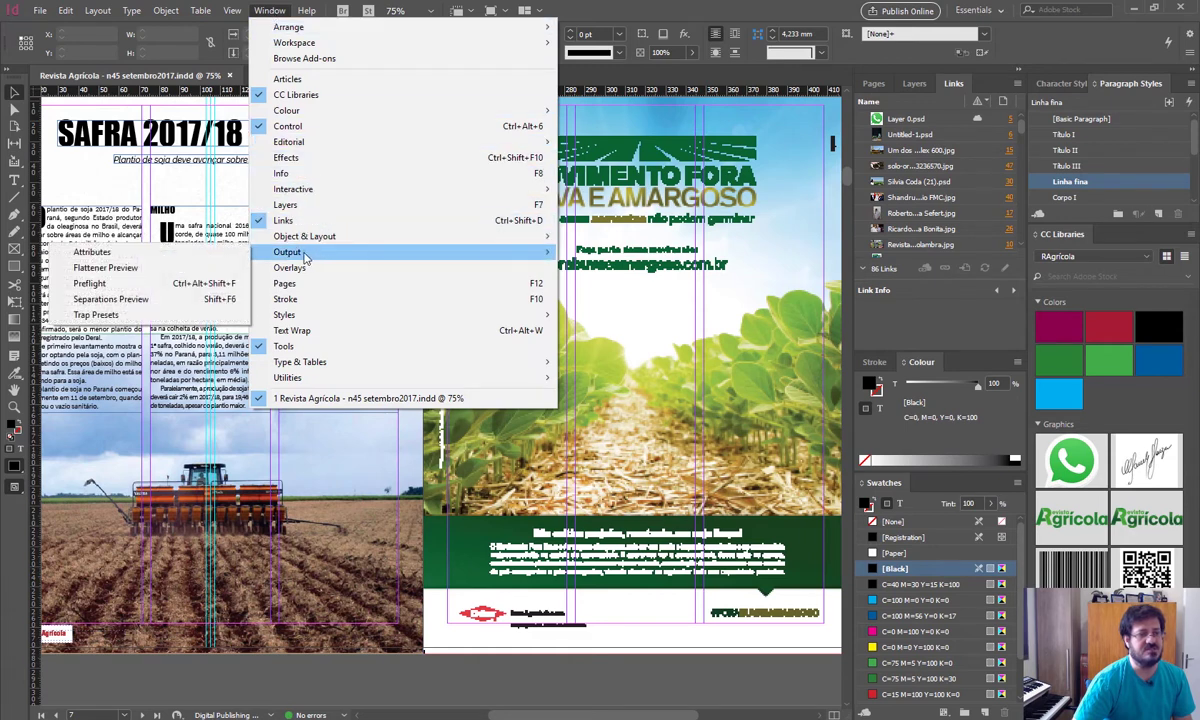
click(90, 286)
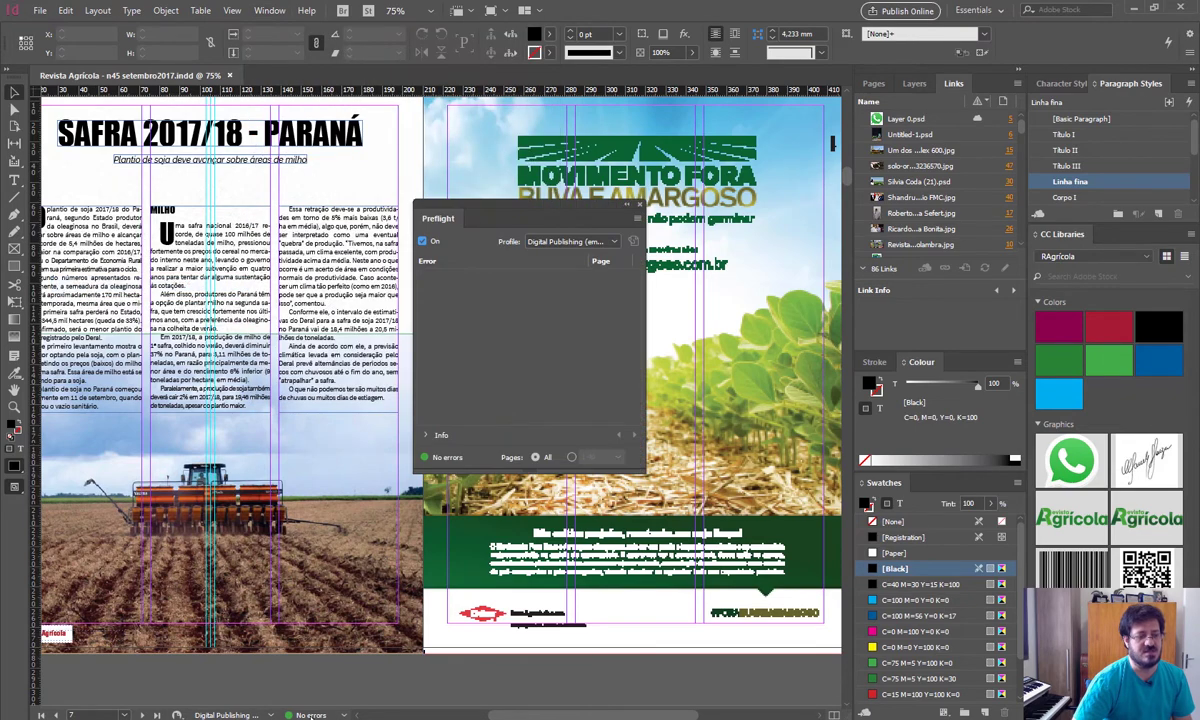
Replace Preflight with Separations Preview beside the ad page and set its view to Separations
click(269, 10)
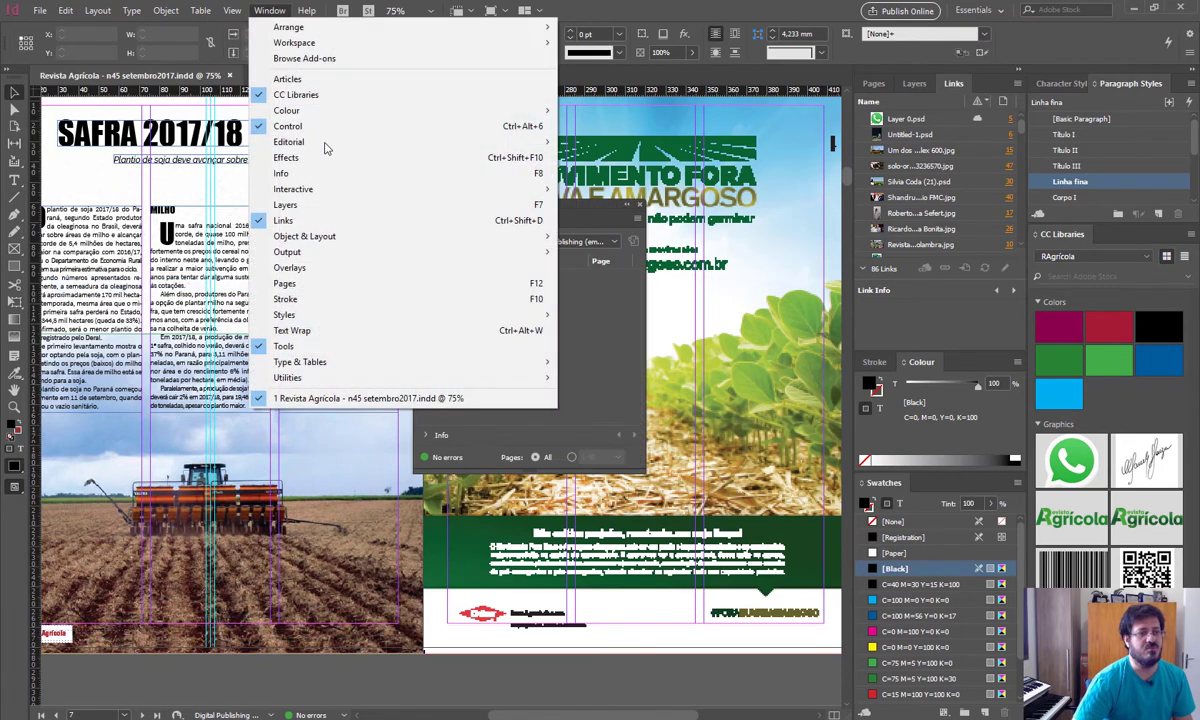
mouse_move(287, 252)
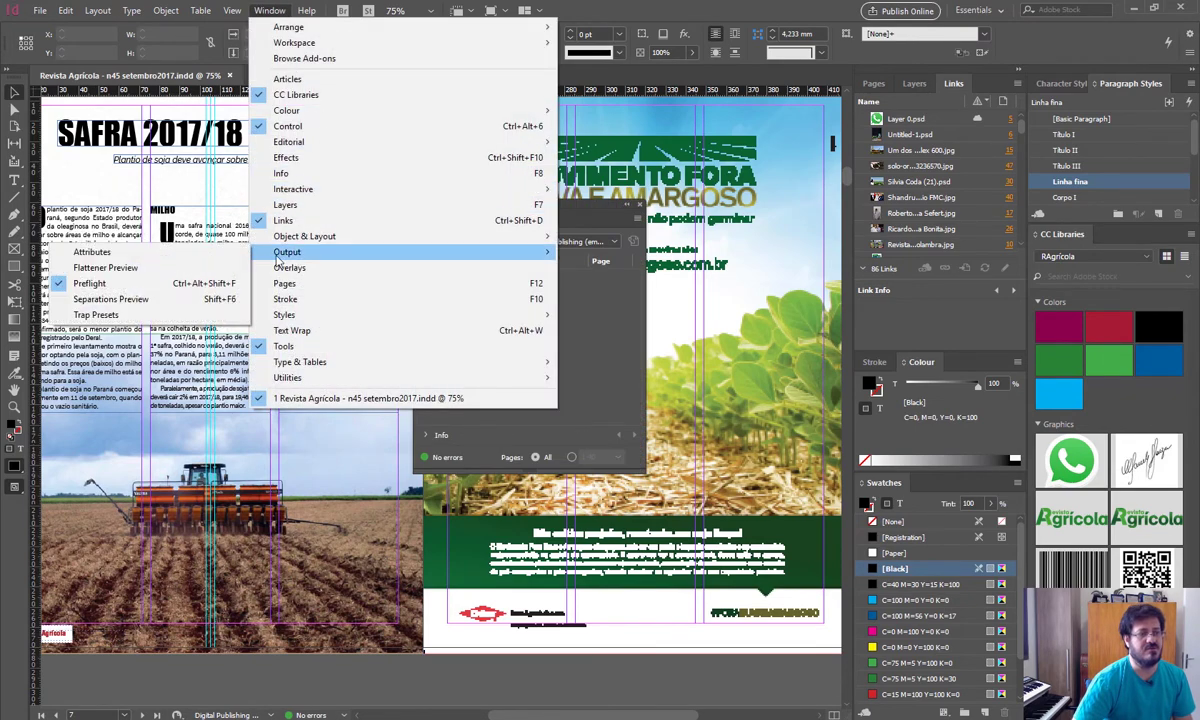
click(112, 300)
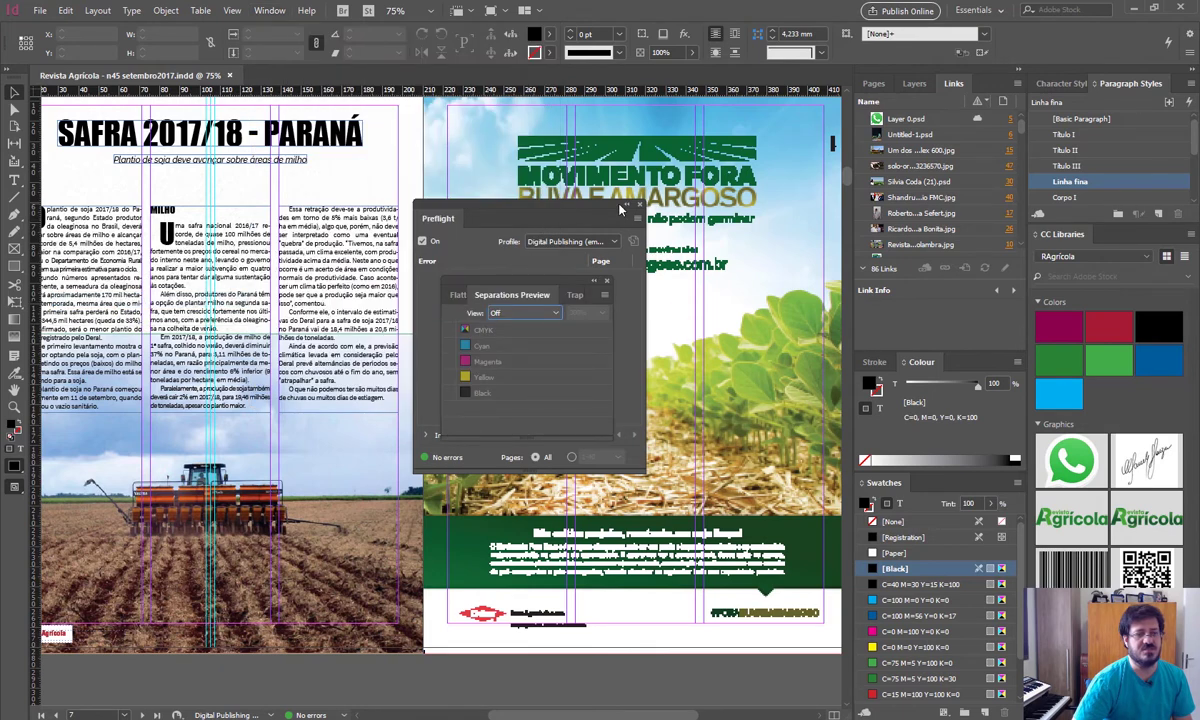
click(640, 205)
drag(491, 279, 706, 186)
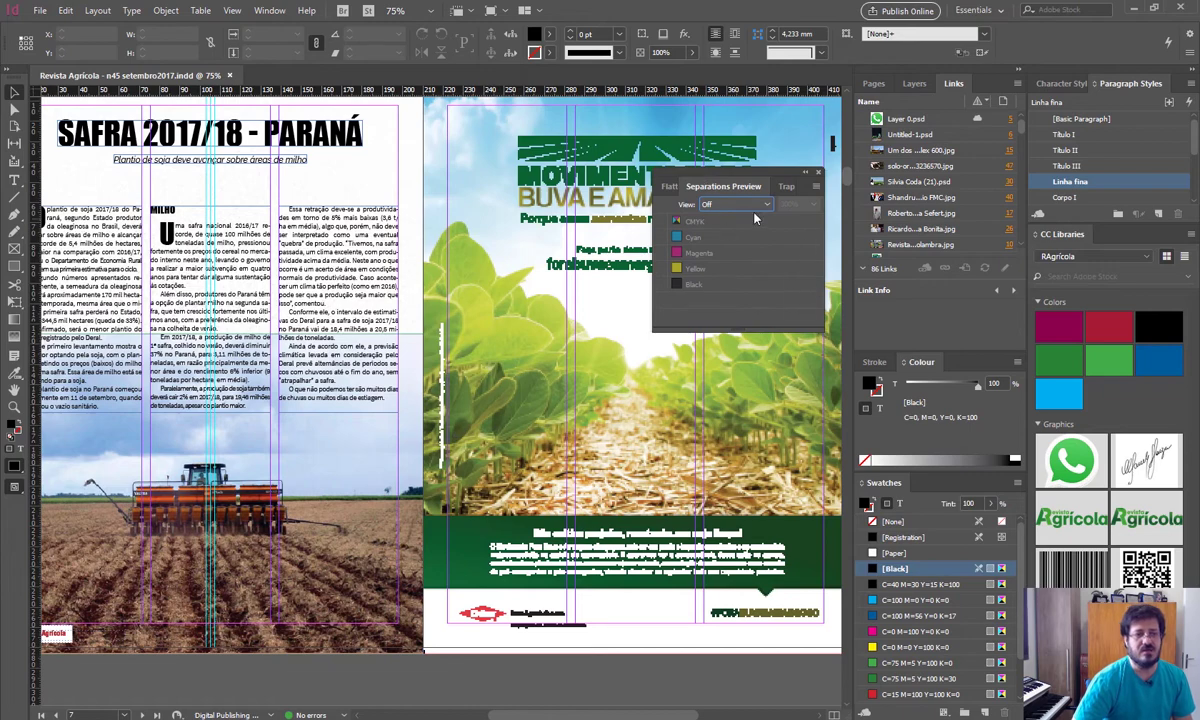
click(738, 204)
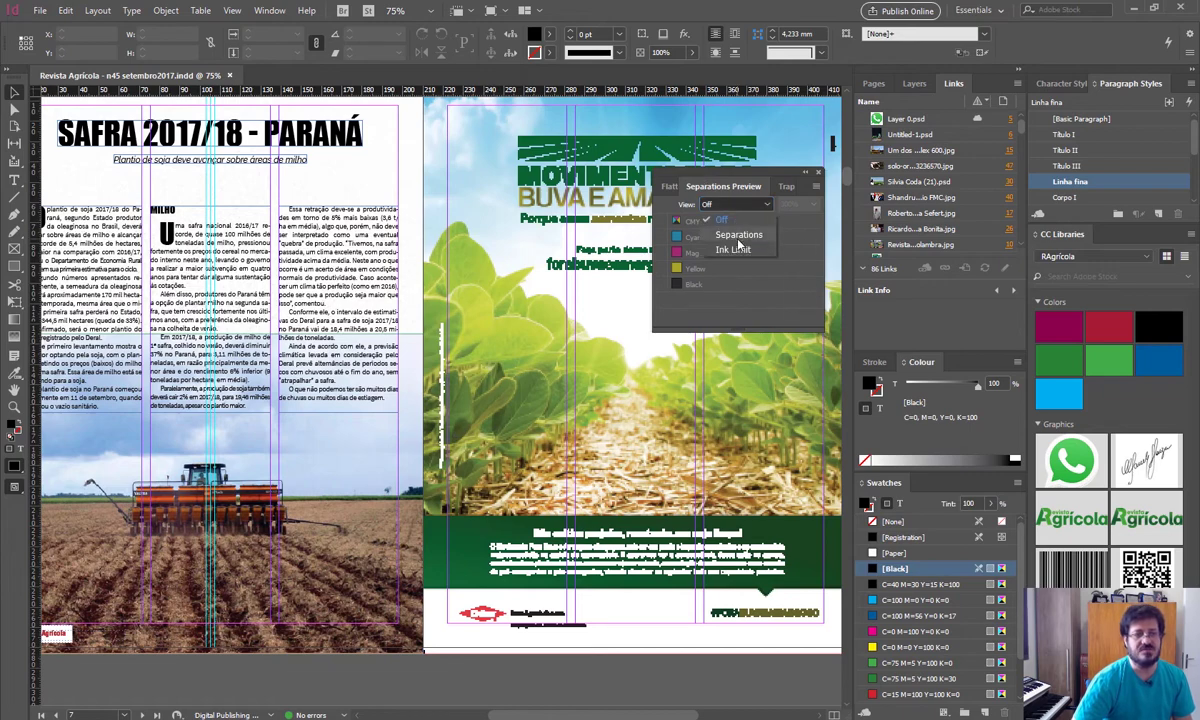
click(738, 237)
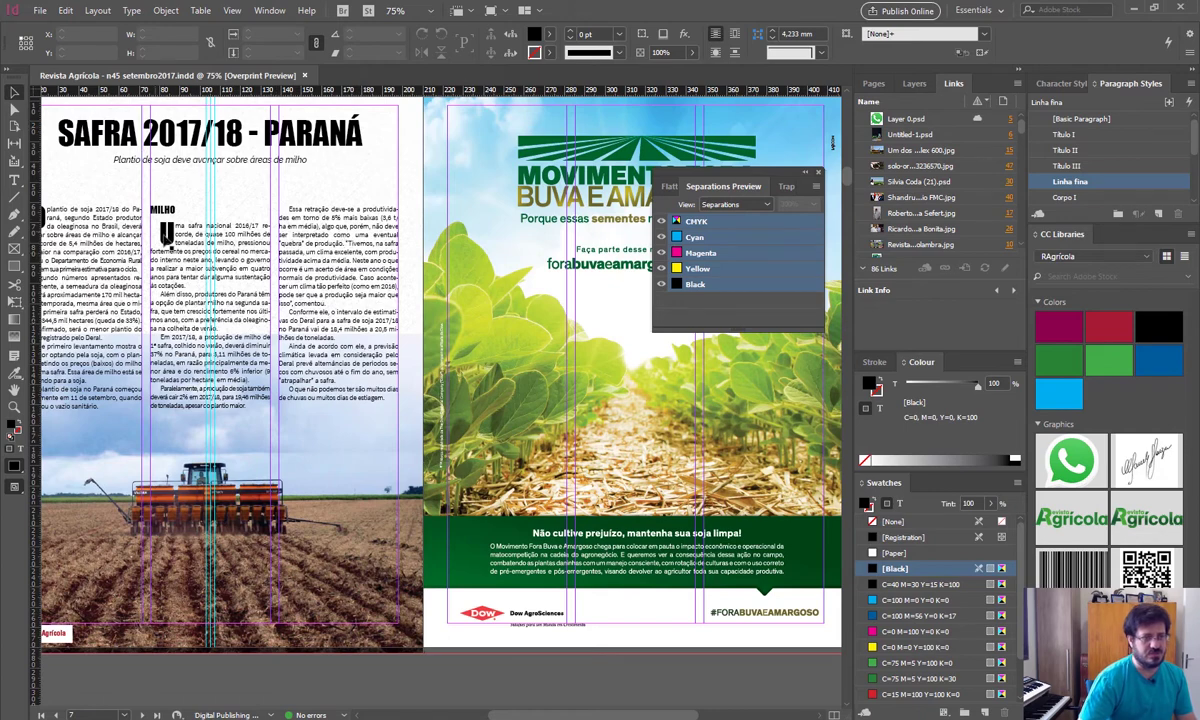
Compare the spread with the Black plate hidden and with single ink plates isolated, restoring all CMYK plates
click(661, 285)
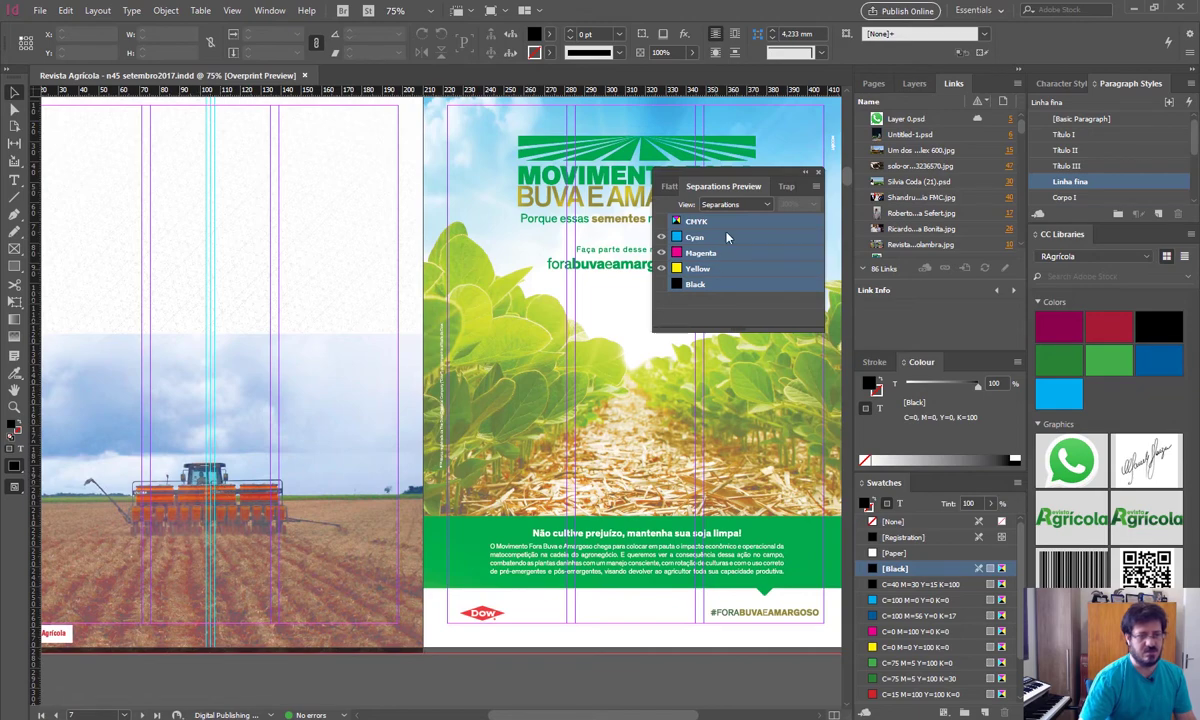
click(662, 254)
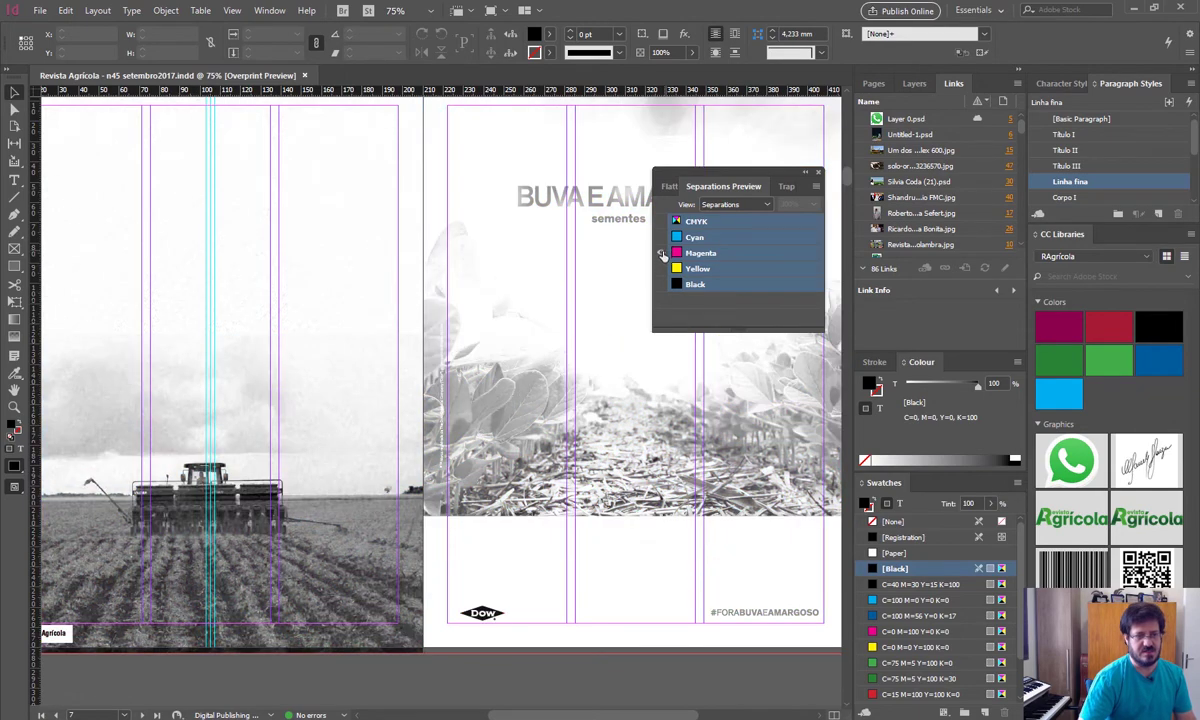
click(661, 237)
click(661, 269)
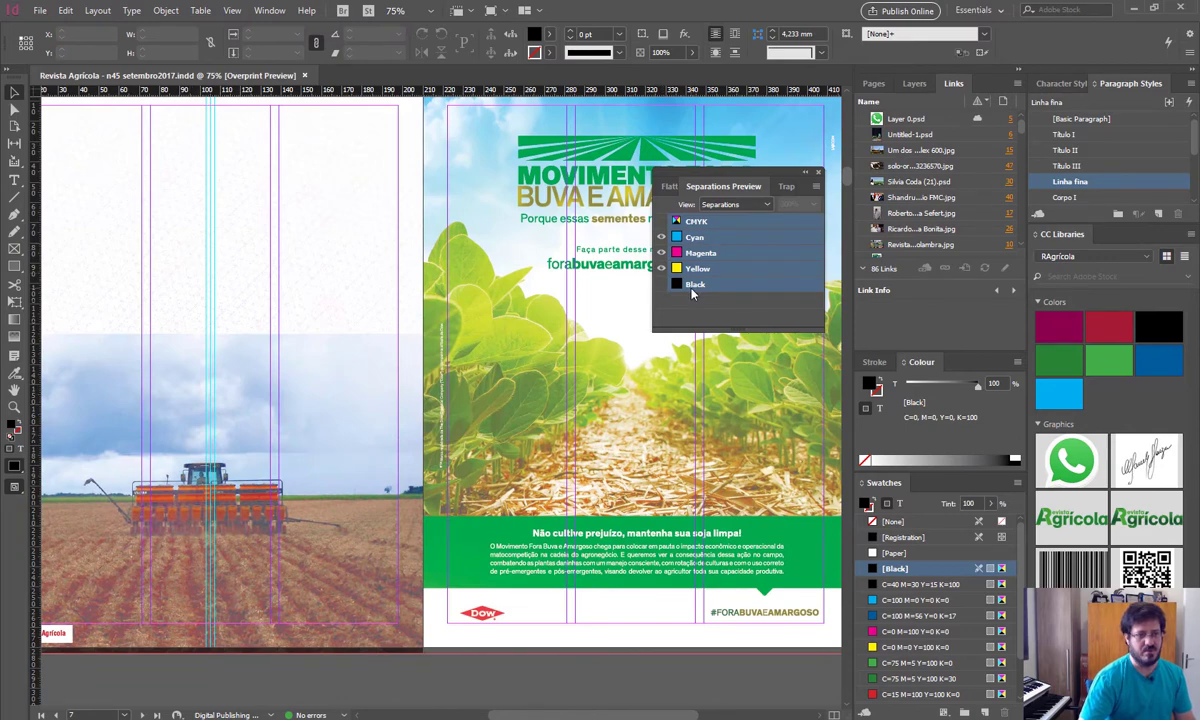
click(661, 284)
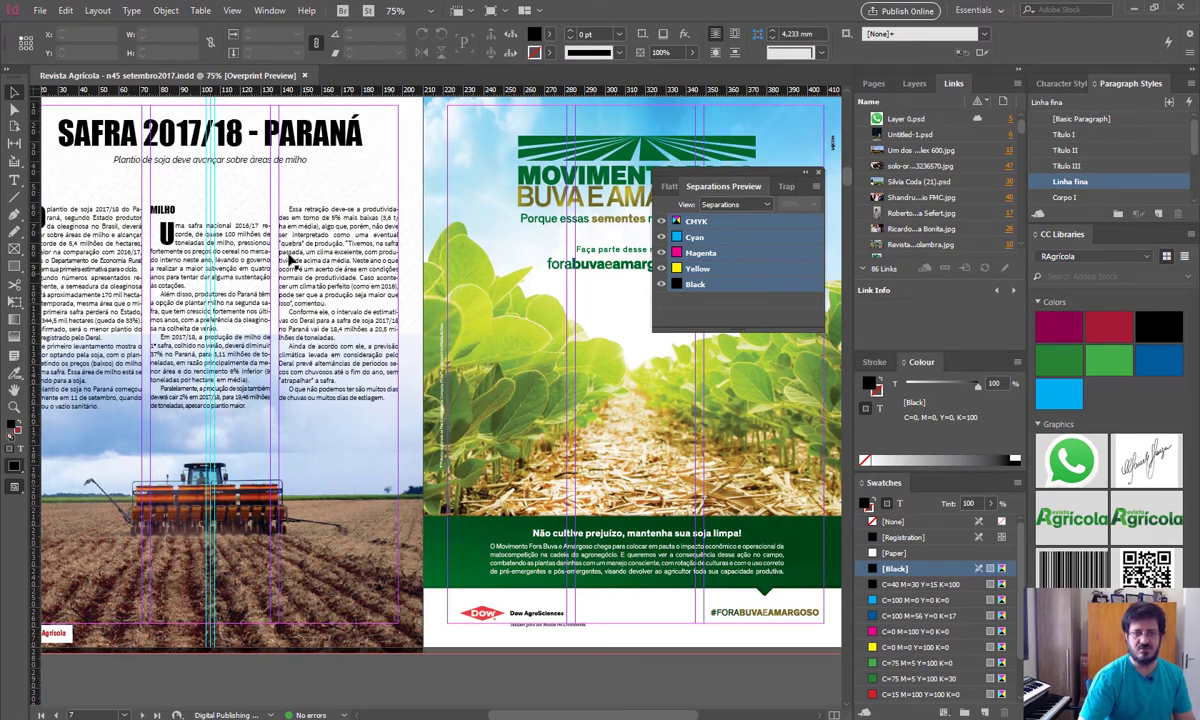
Hide the Black plate on the editorial page and examine the cover and neighbouring spreads without black ink
scroll(288, 265, up, 3)
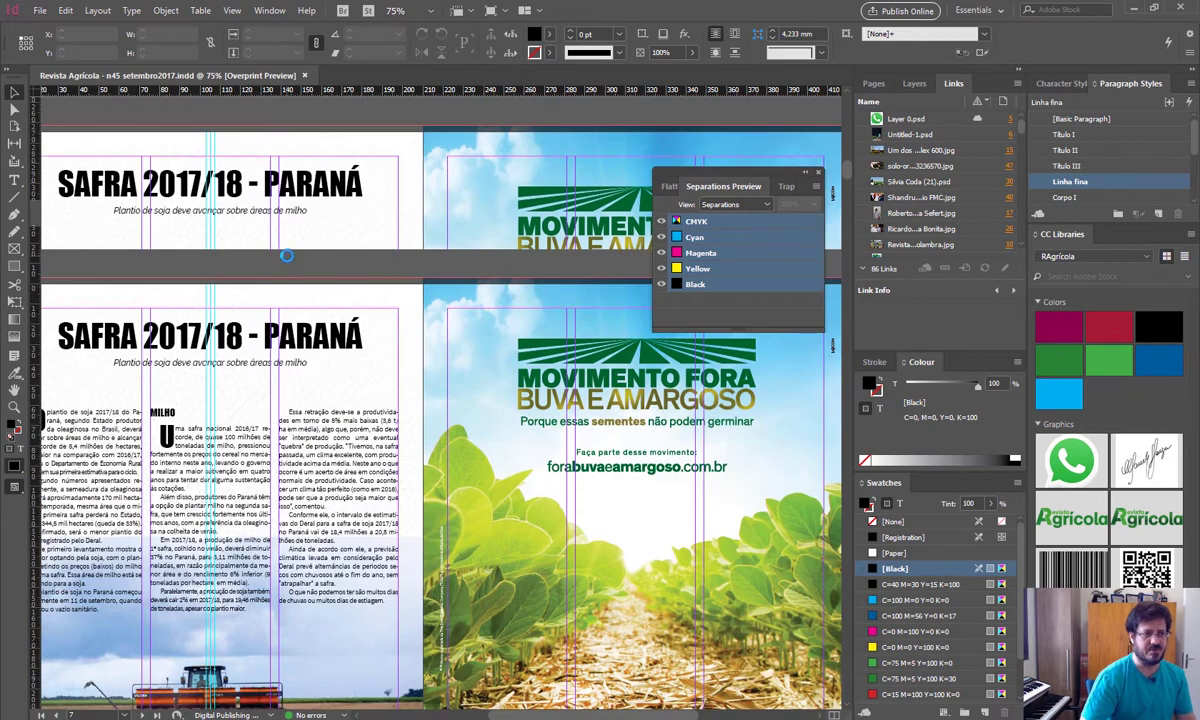
scroll(288, 262, up, 5)
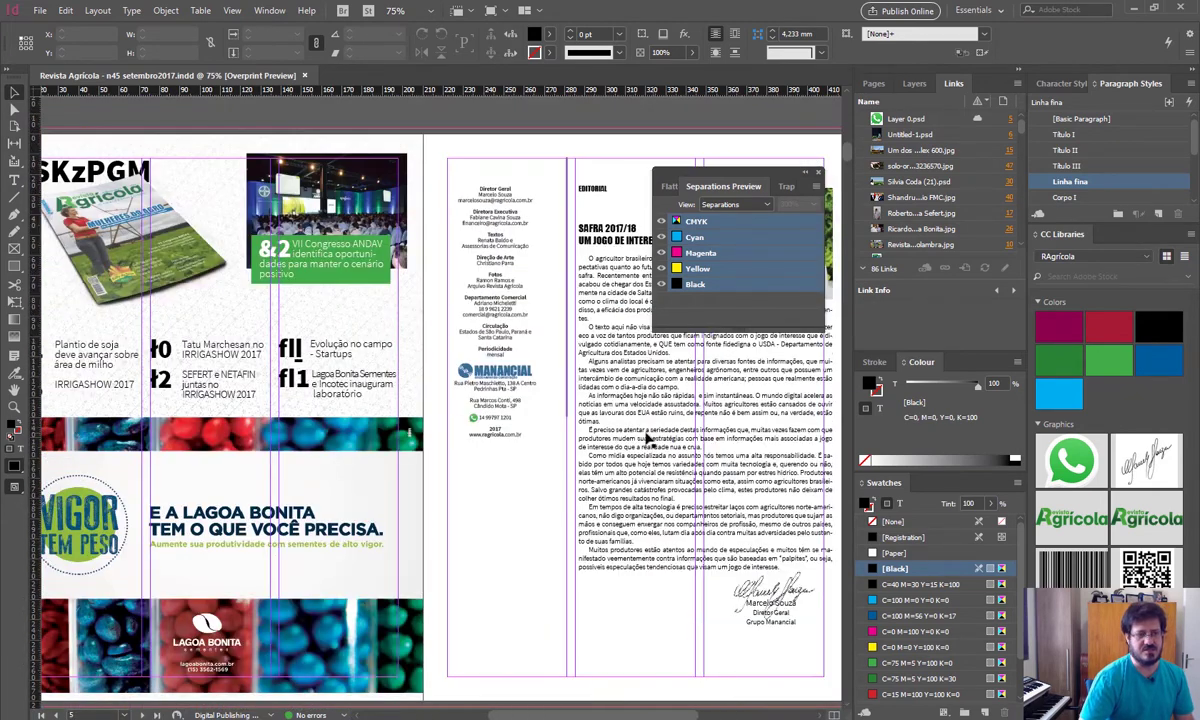
scroll(452, 370, right, 3)
scroll(452, 370, right, 2)
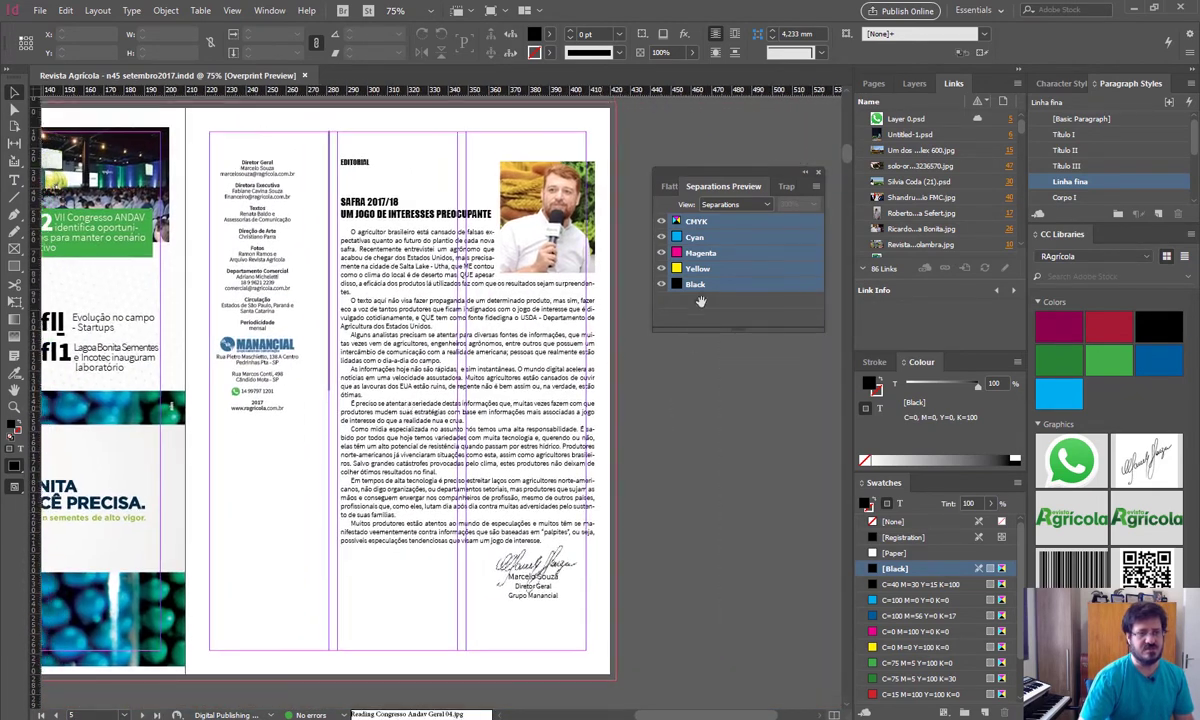
click(661, 284)
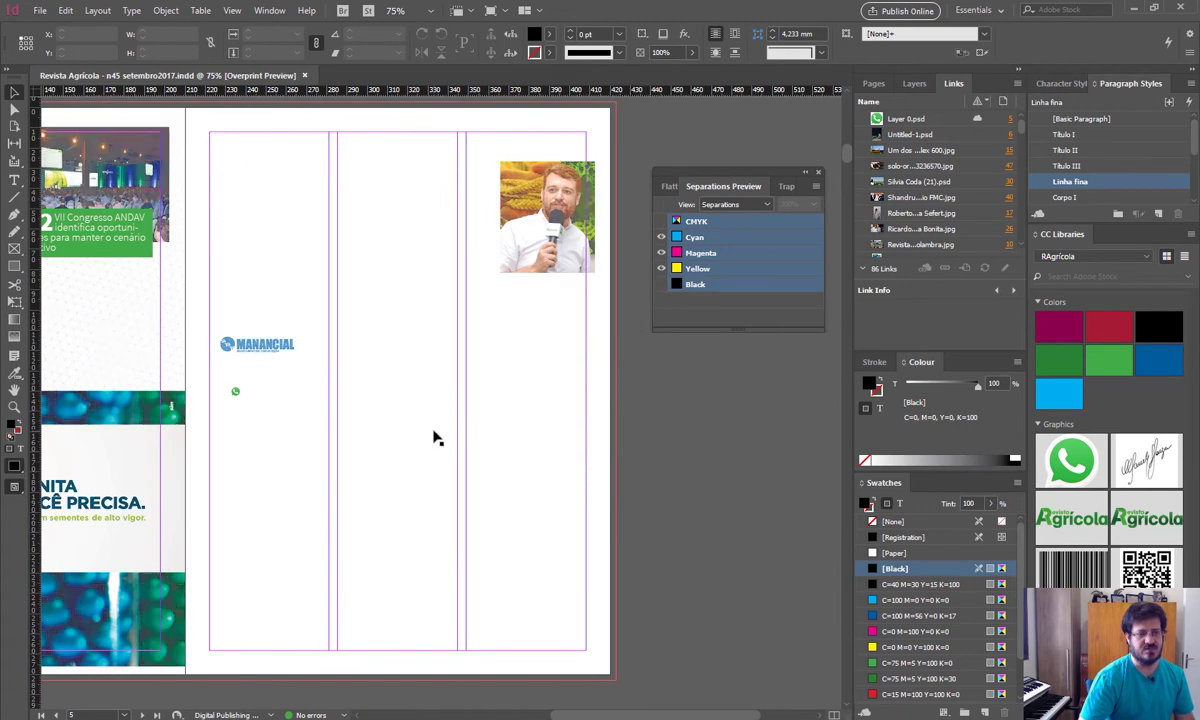
scroll(436, 432, up, 2)
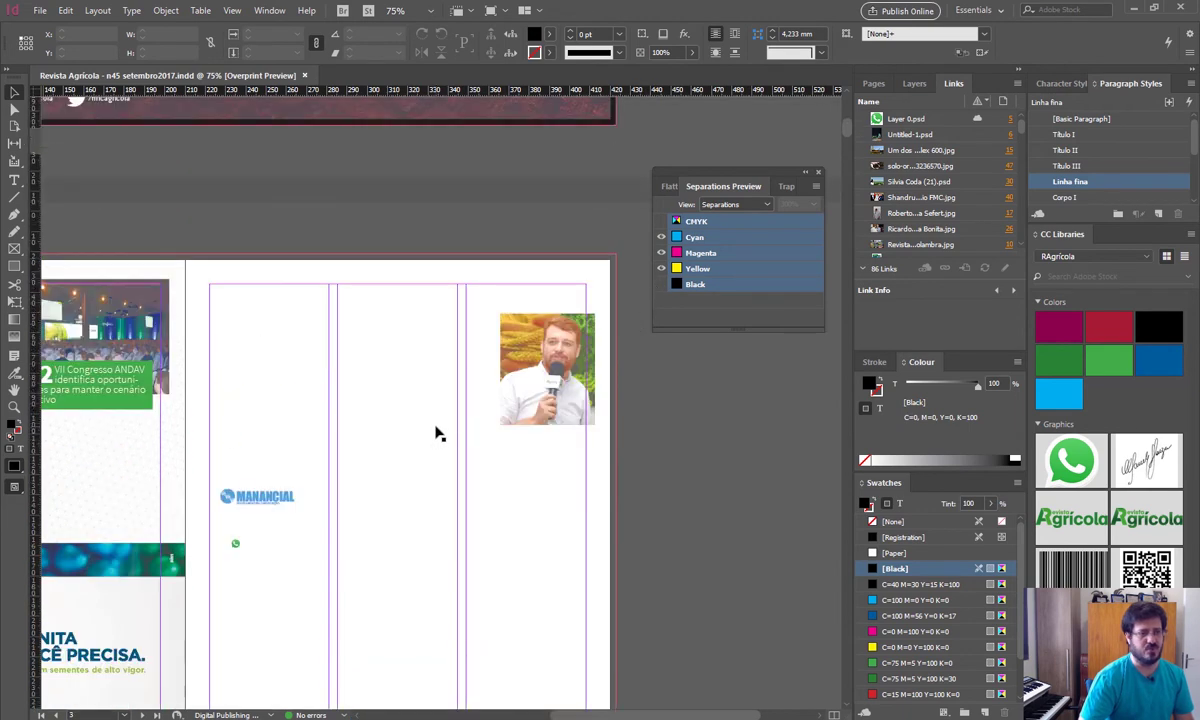
scroll(436, 432, up, 3)
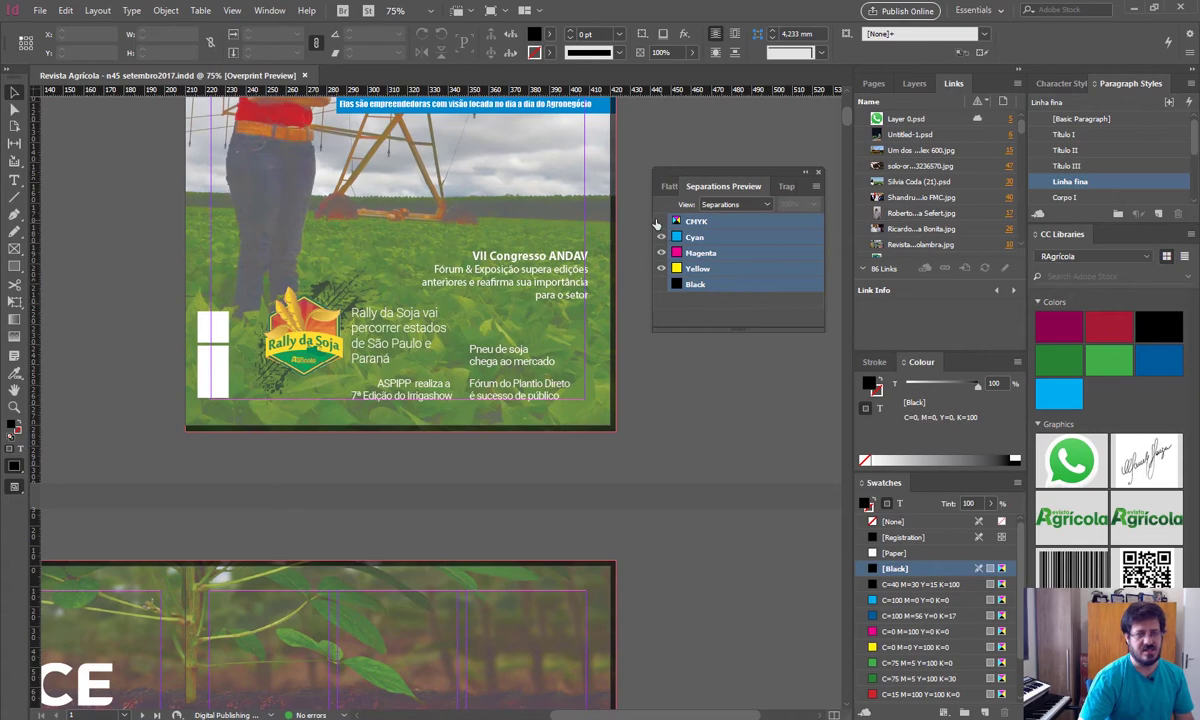
scroll(338, 347, down, 10)
scroll(338, 347, down, 15)
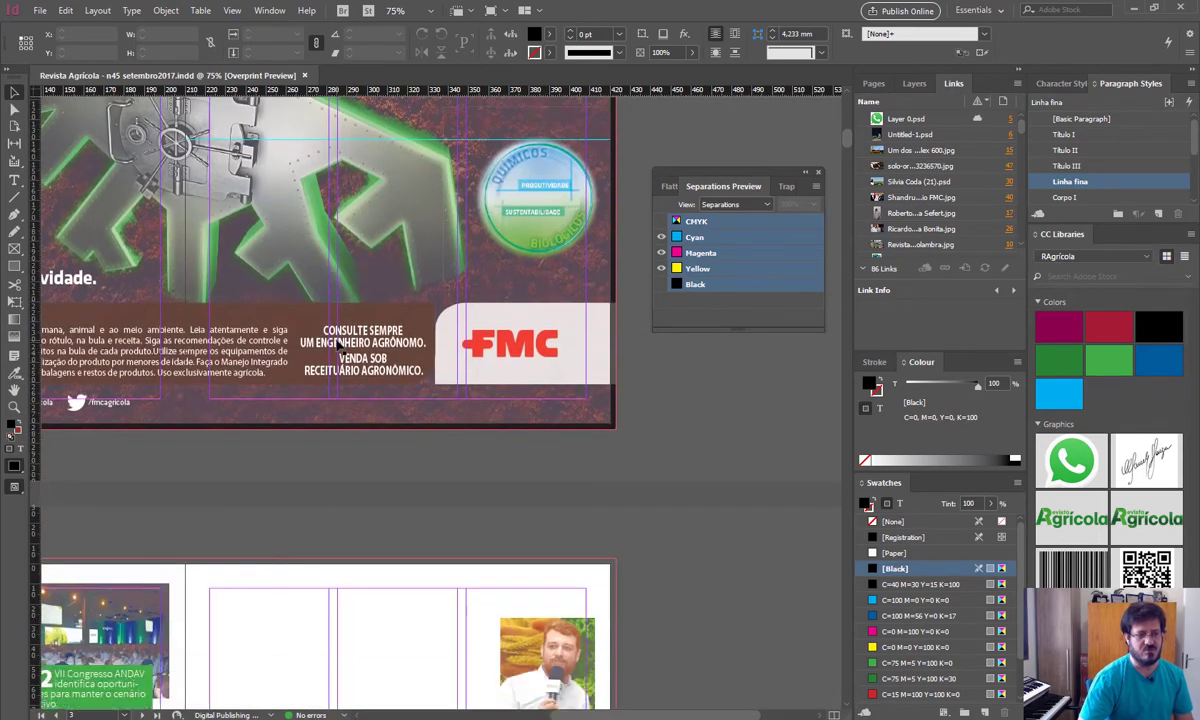
scroll(496, 268, down, 15)
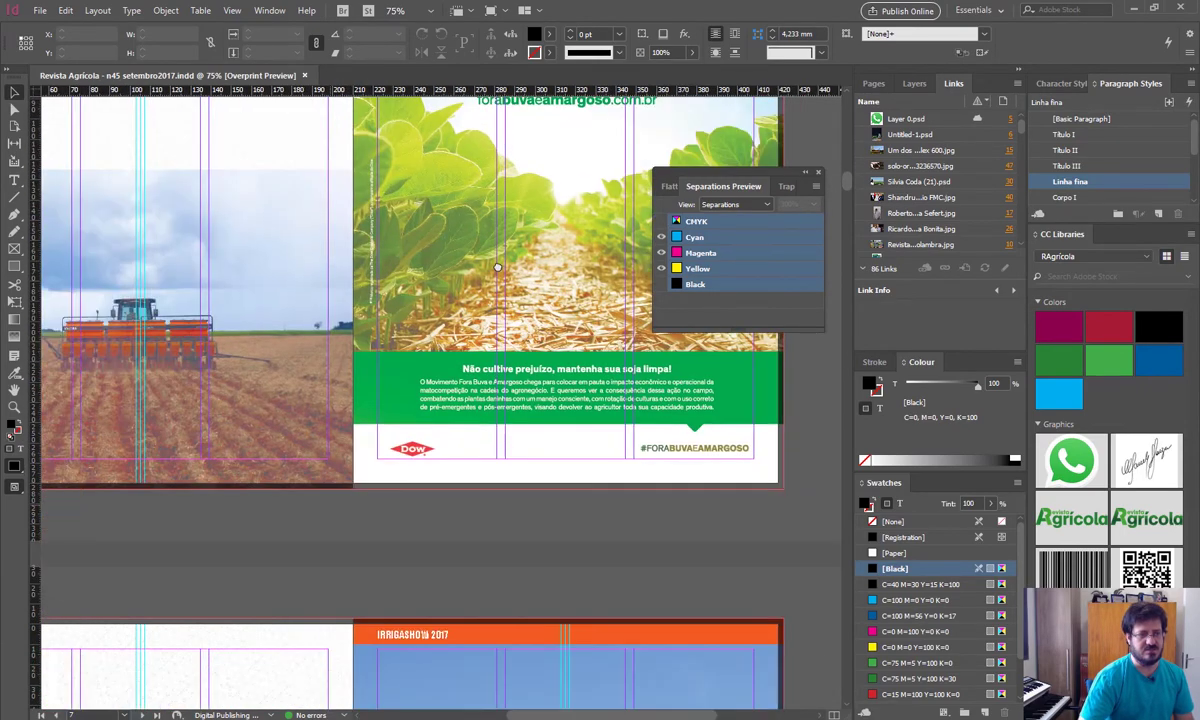
Examine the ad and Irrigashow spreads up to page 15 without black ink, and close Separations Preview
scroll(427, 384, down, 12)
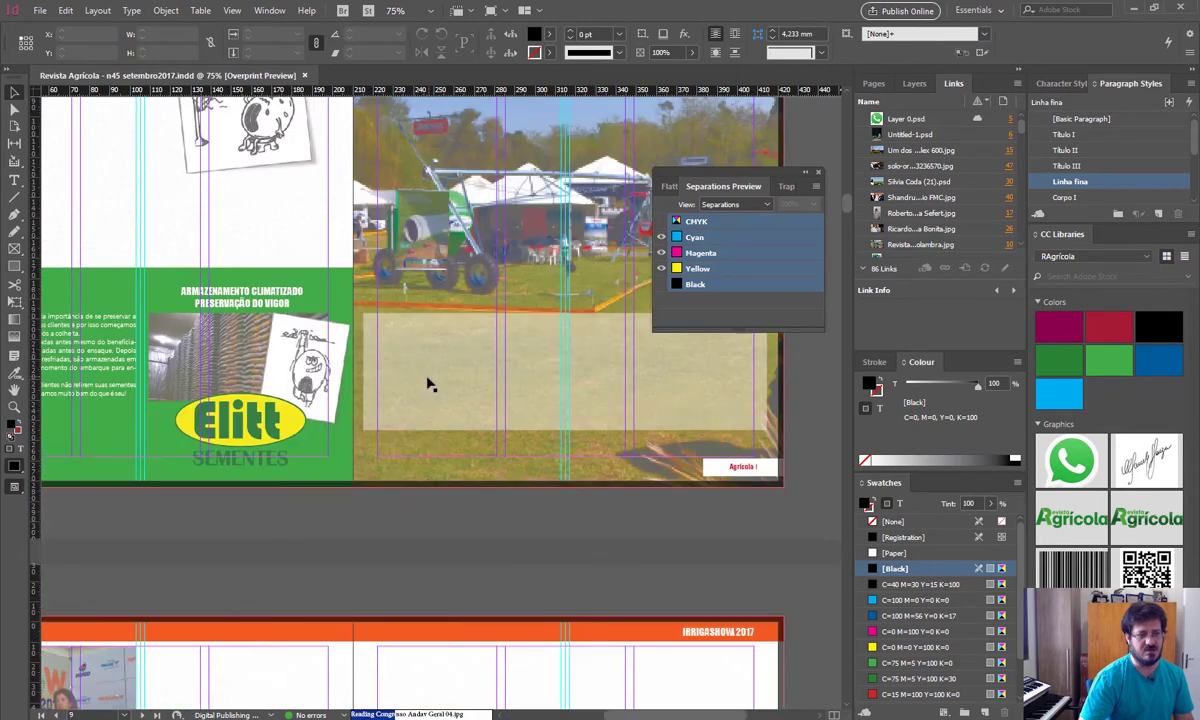
scroll(427, 384, down, 12)
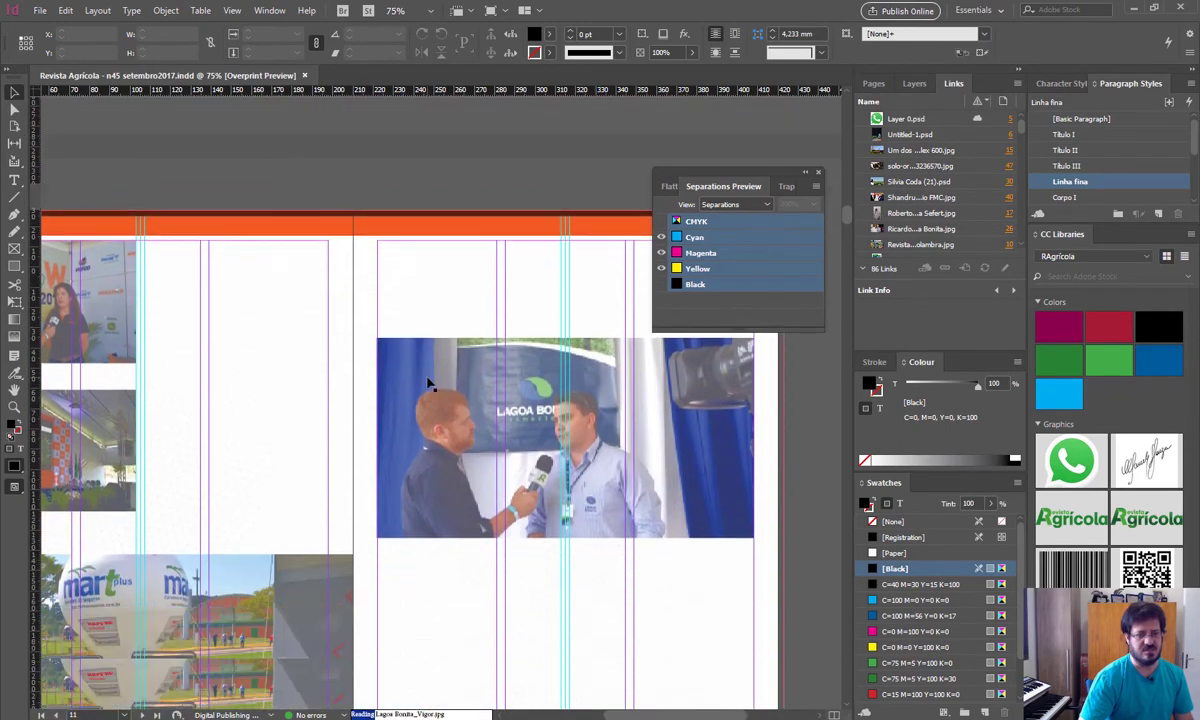
scroll(427, 384, down, 12)
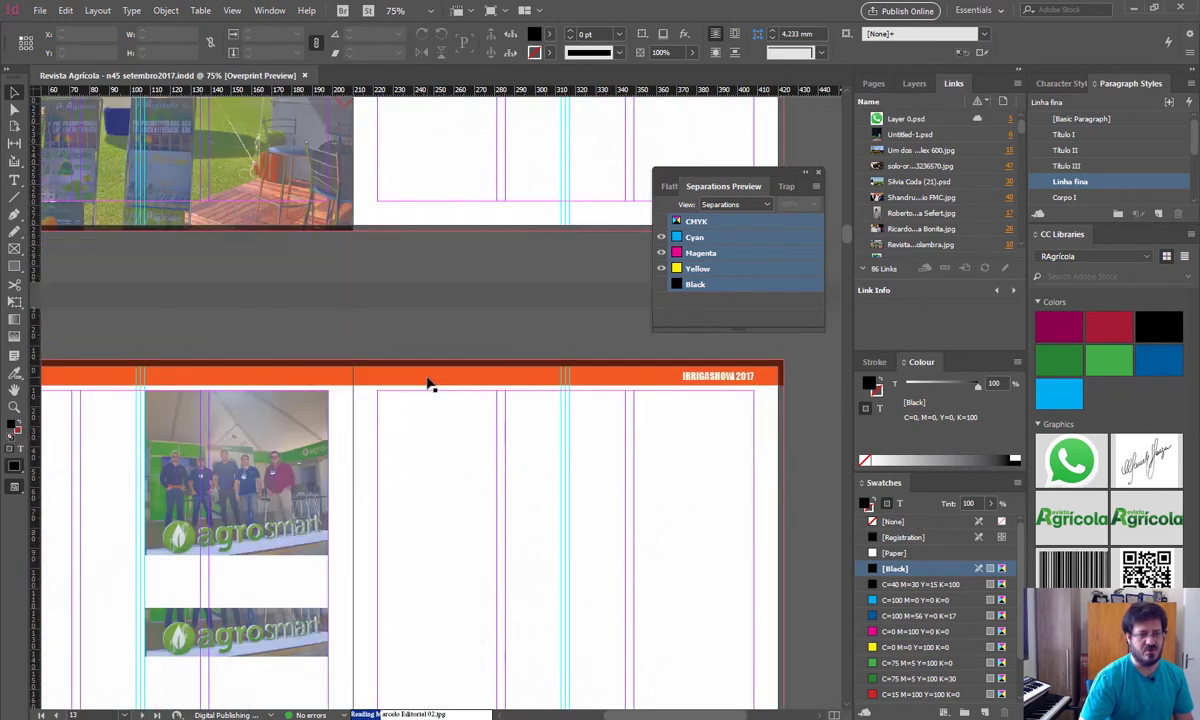
scroll(427, 384, down, 10)
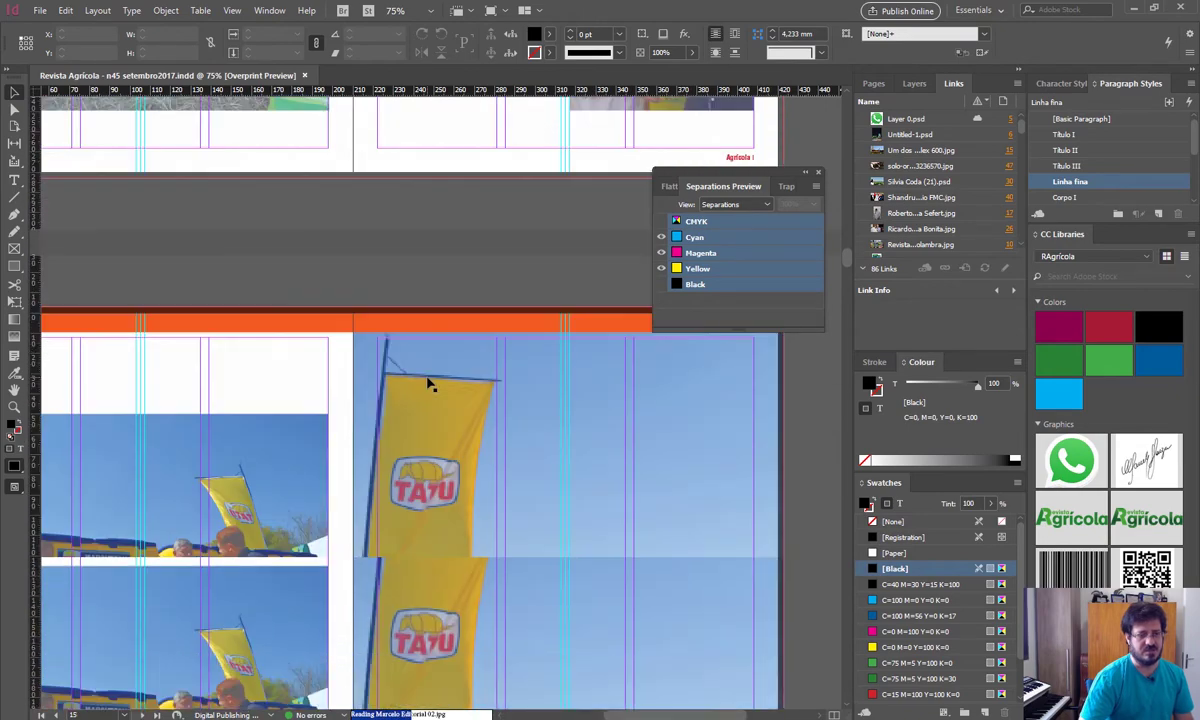
scroll(427, 384, down, 2)
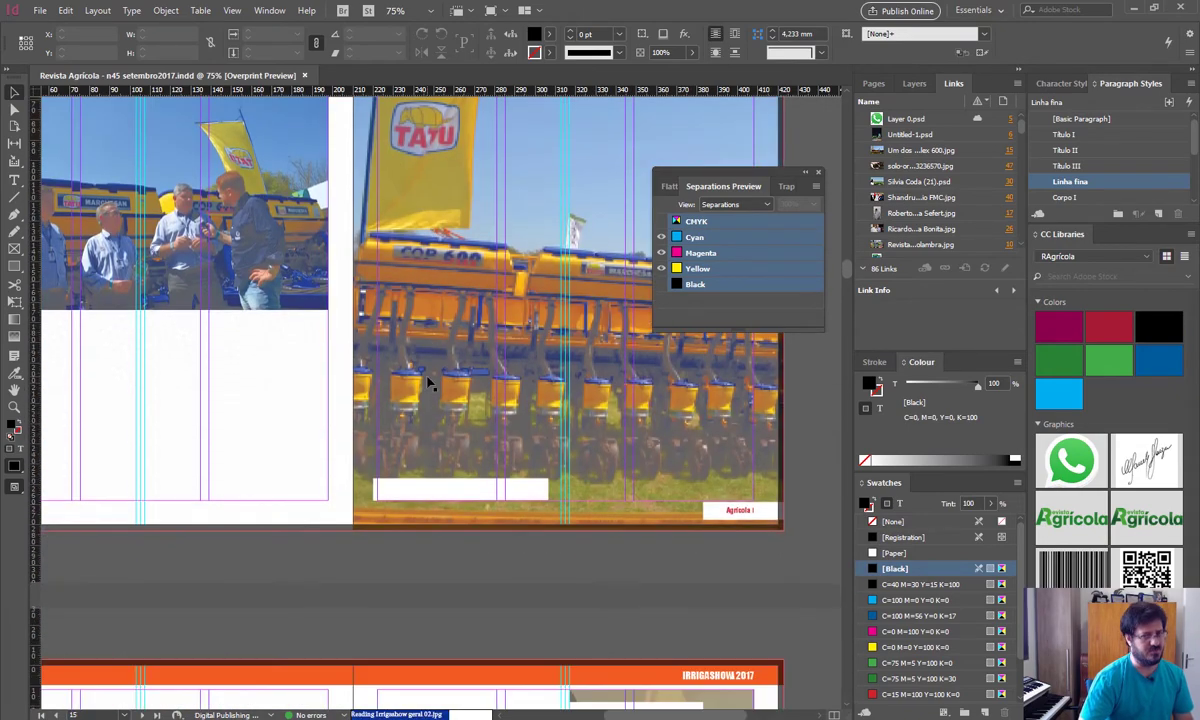
click(818, 173)
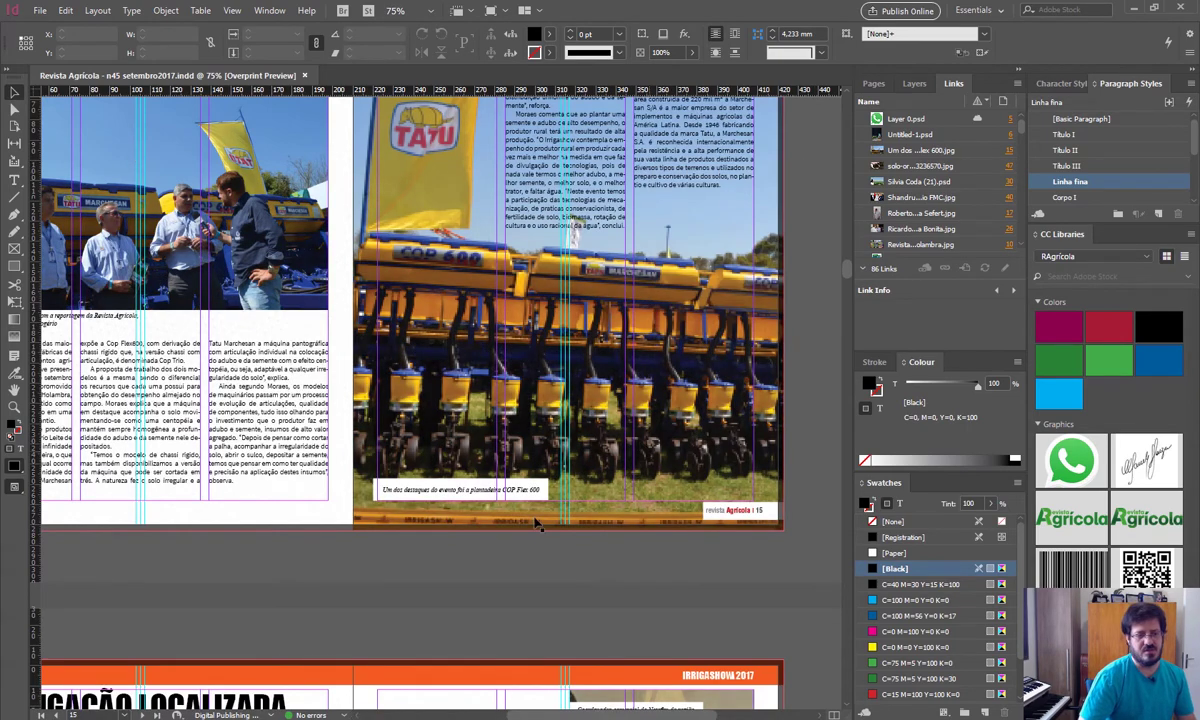
Inspect the bleed area at page 14's outer lower corner and check the document's bleed values in Document Setup
drag(314, 537, 689, 434)
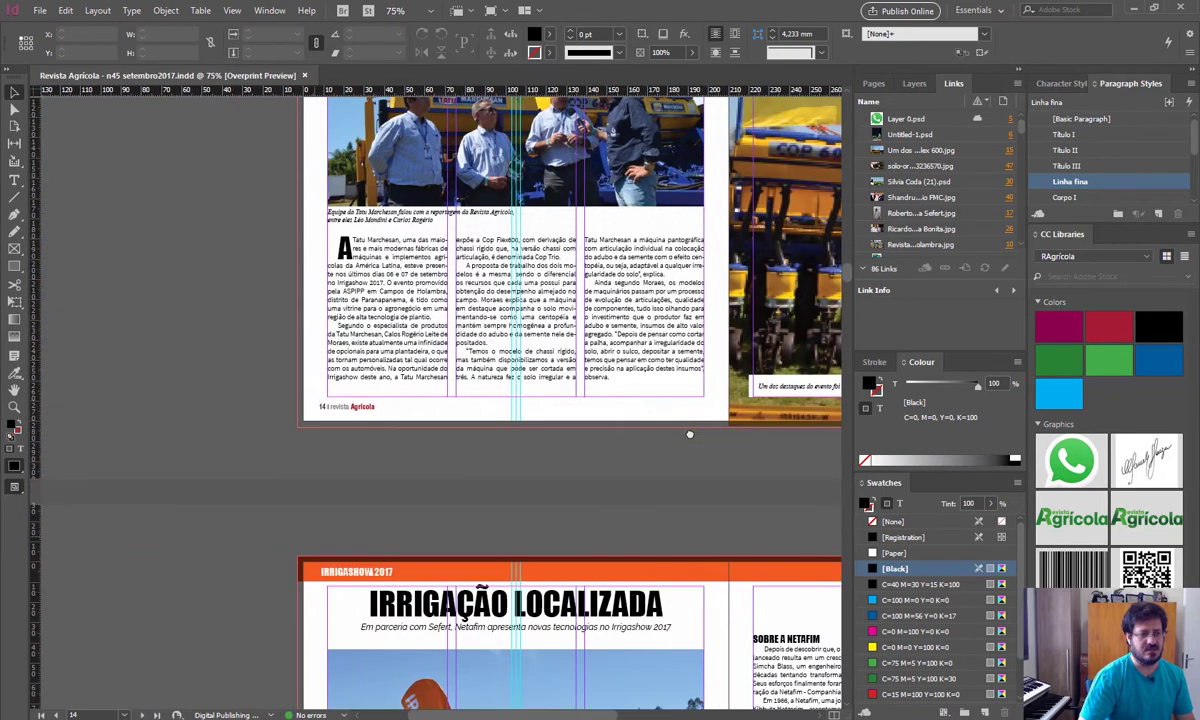
drag(293, 407, 338, 447)
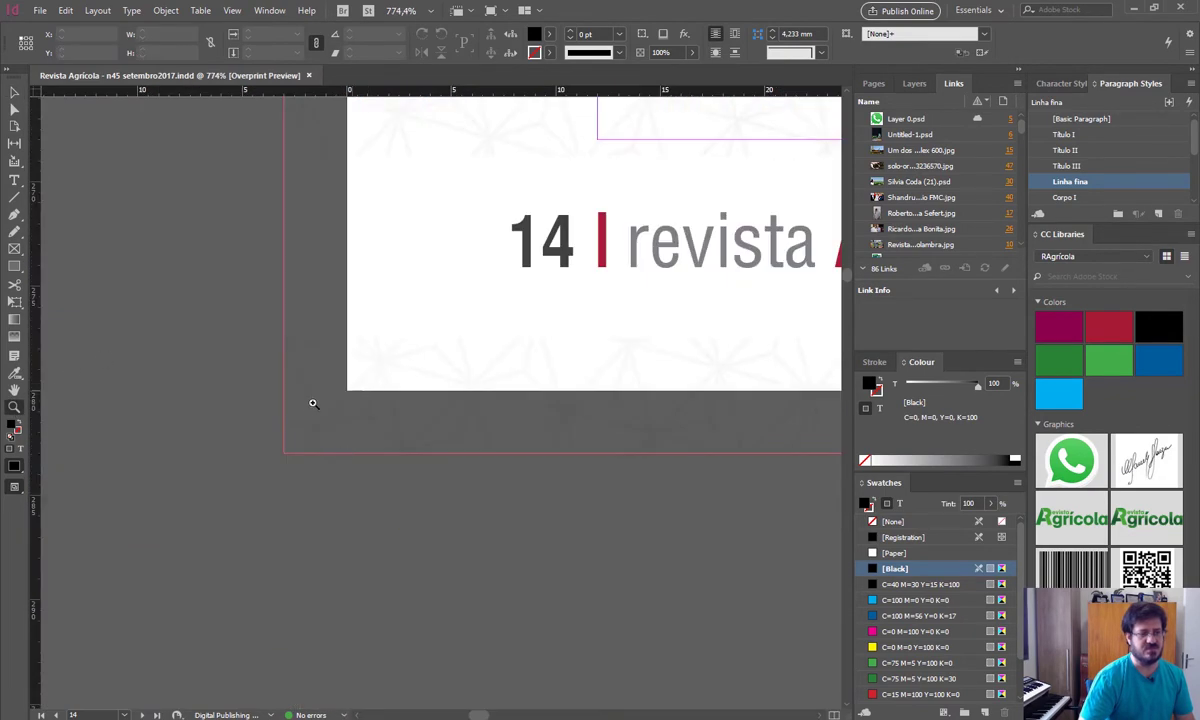
click(14, 92)
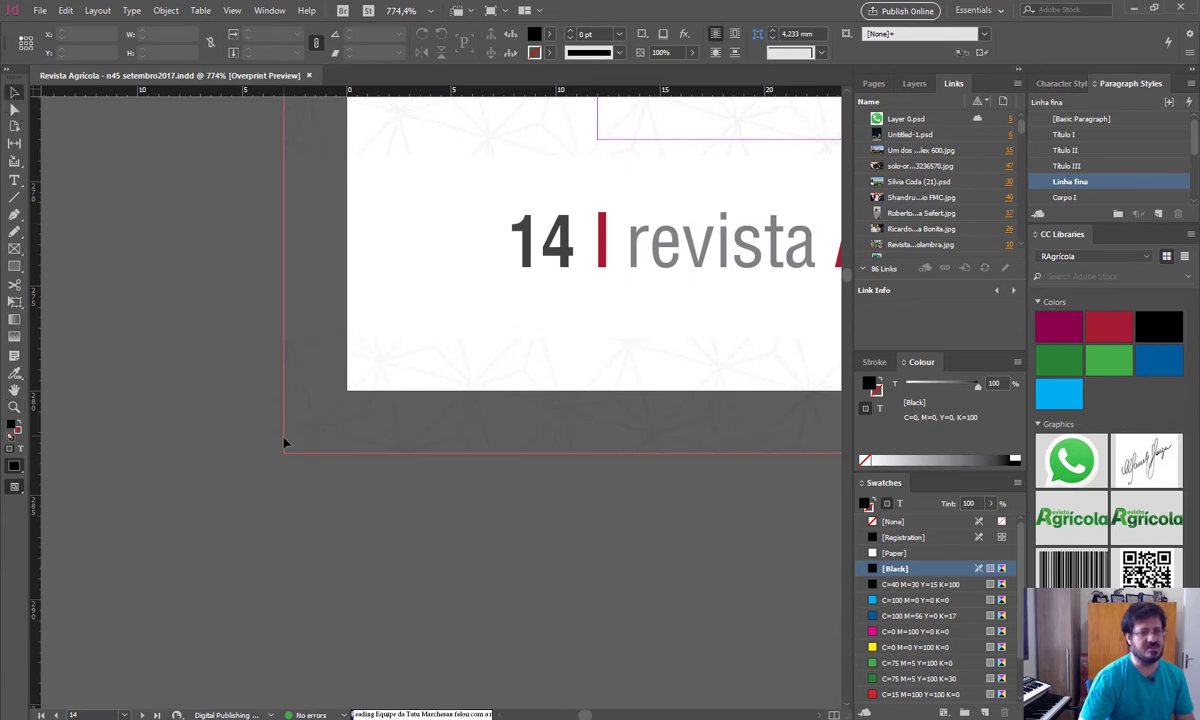
click(40, 10)
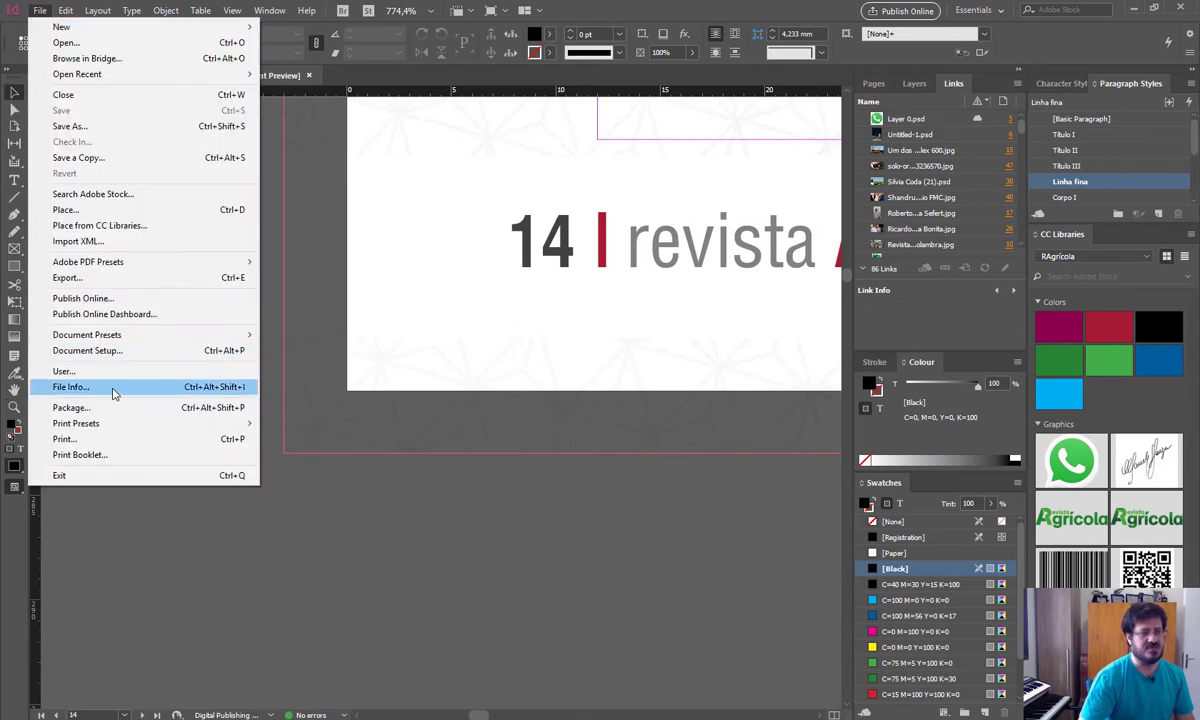
click(118, 351)
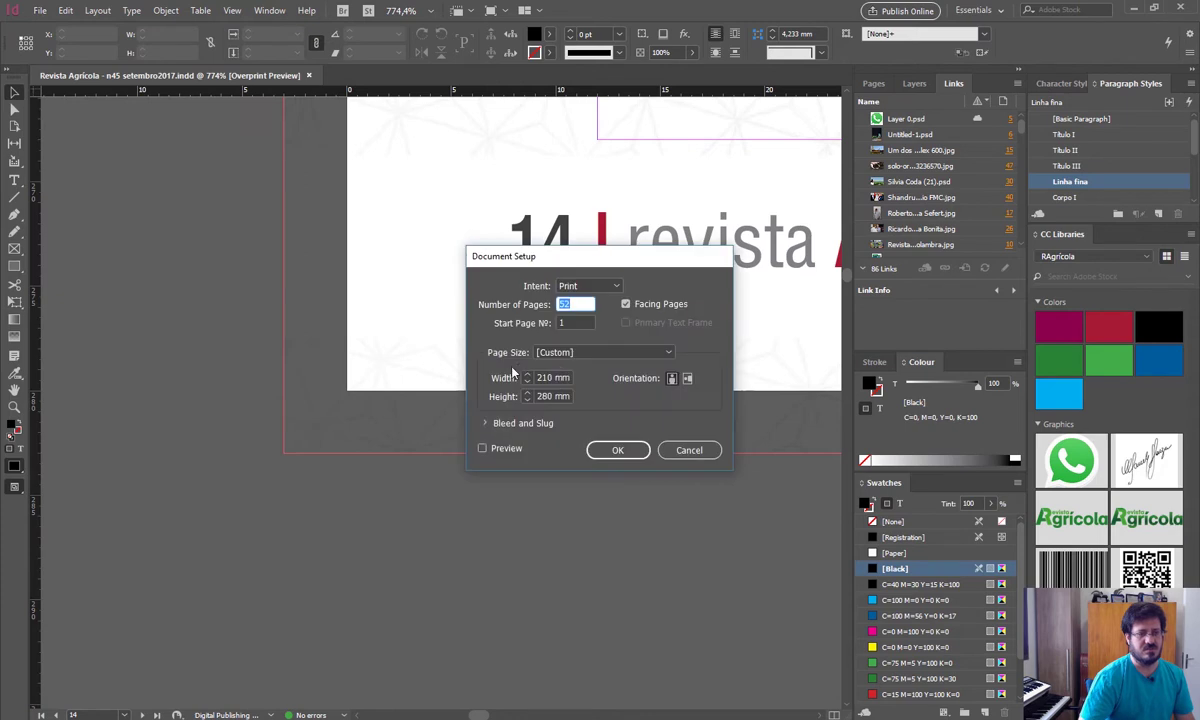
click(483, 424)
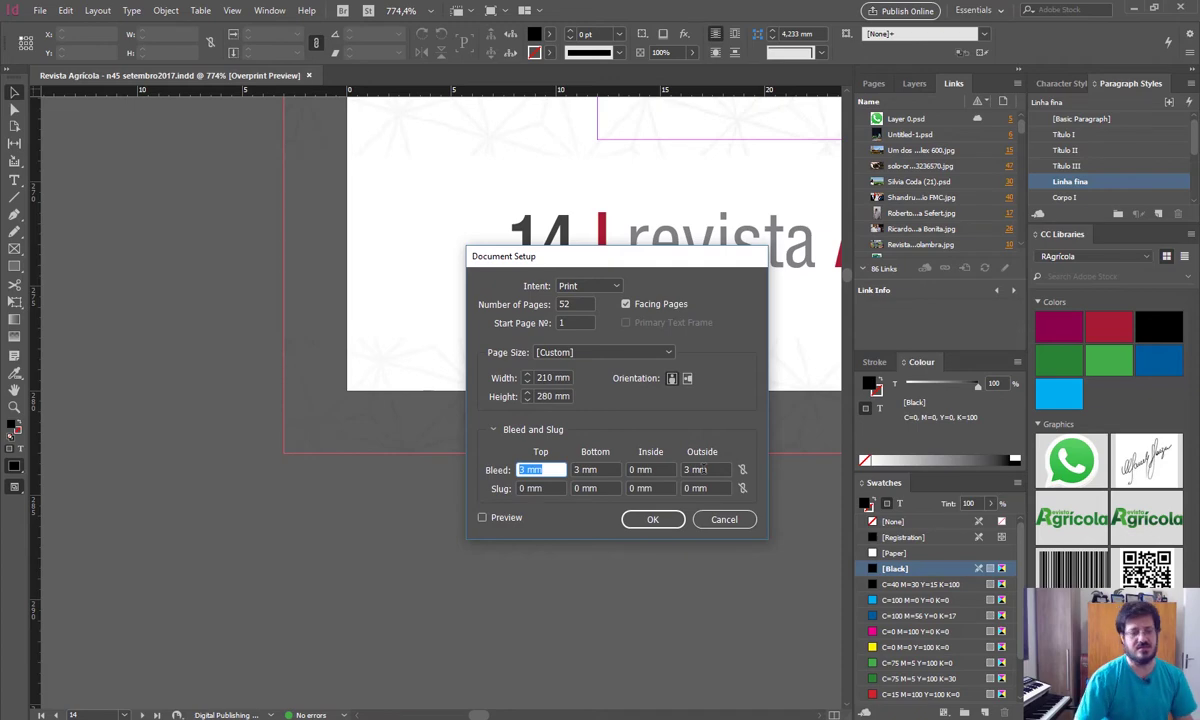
click(652, 519)
Examine the page edges, bleed area and layout of the "A Força da Mulher no Mundo Agro" spread on pages 28 and 29
drag(680, 319, 369, 390)
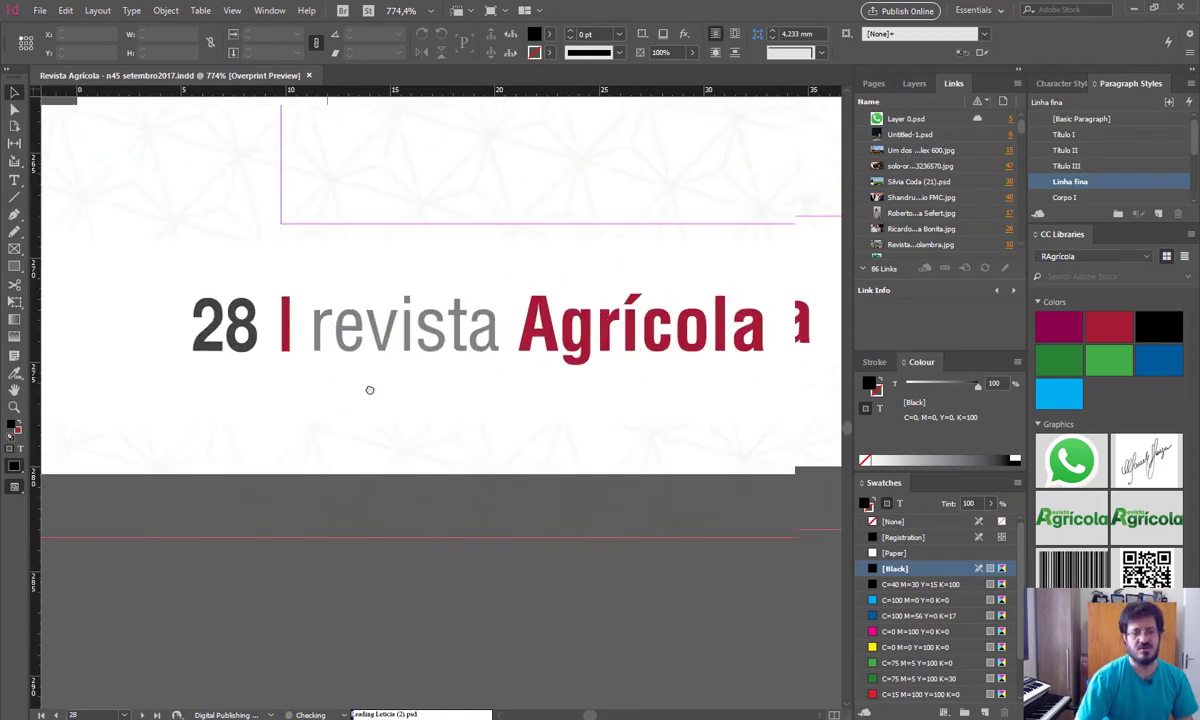
scroll(369, 390, down, 5)
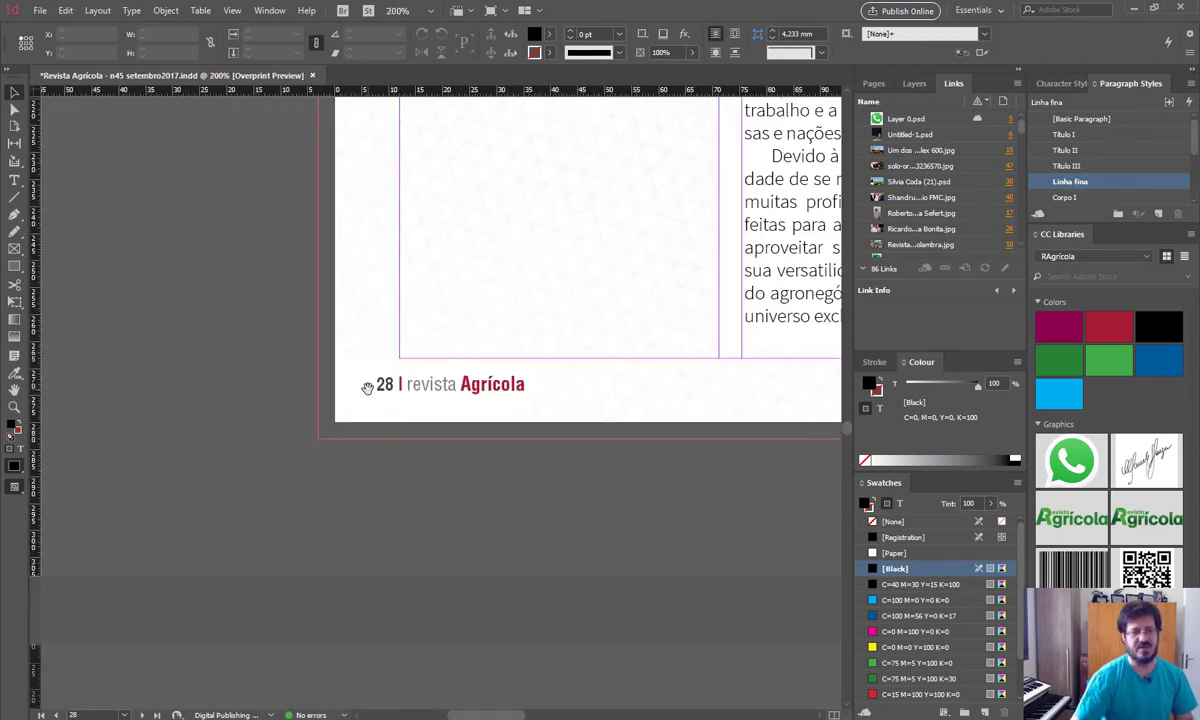
scroll(166, 388, down, 2)
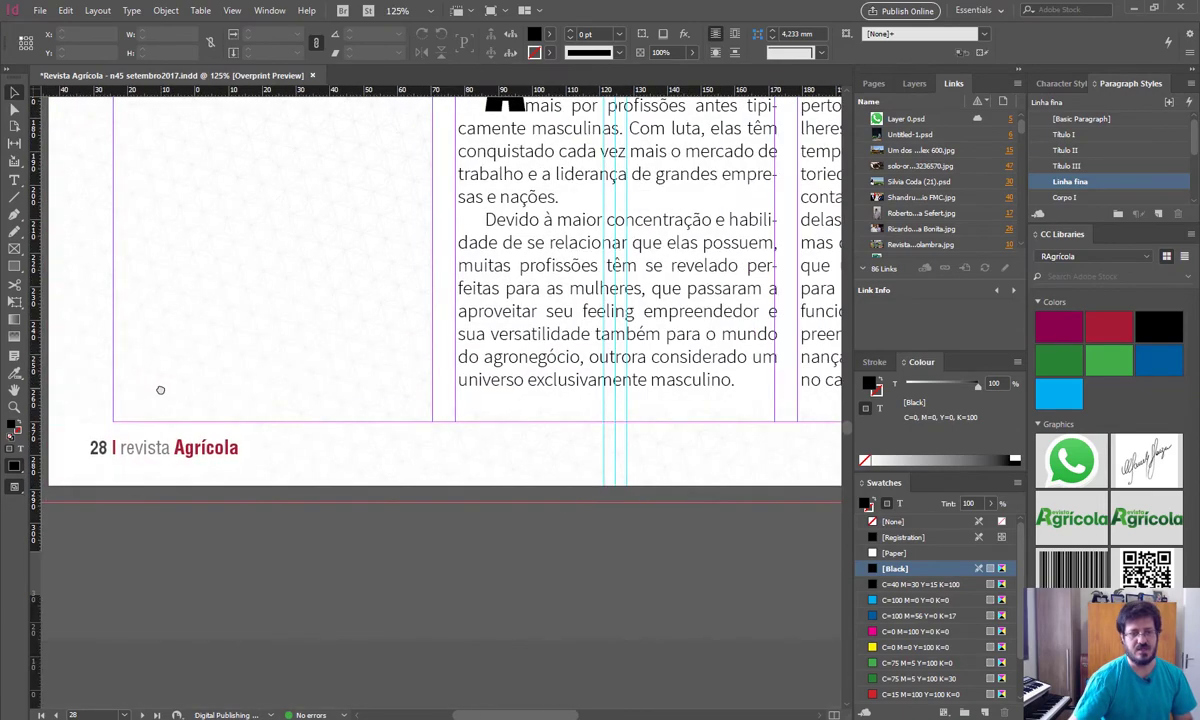
scroll(160, 390, down, 1)
scroll(160, 390, down, 1)
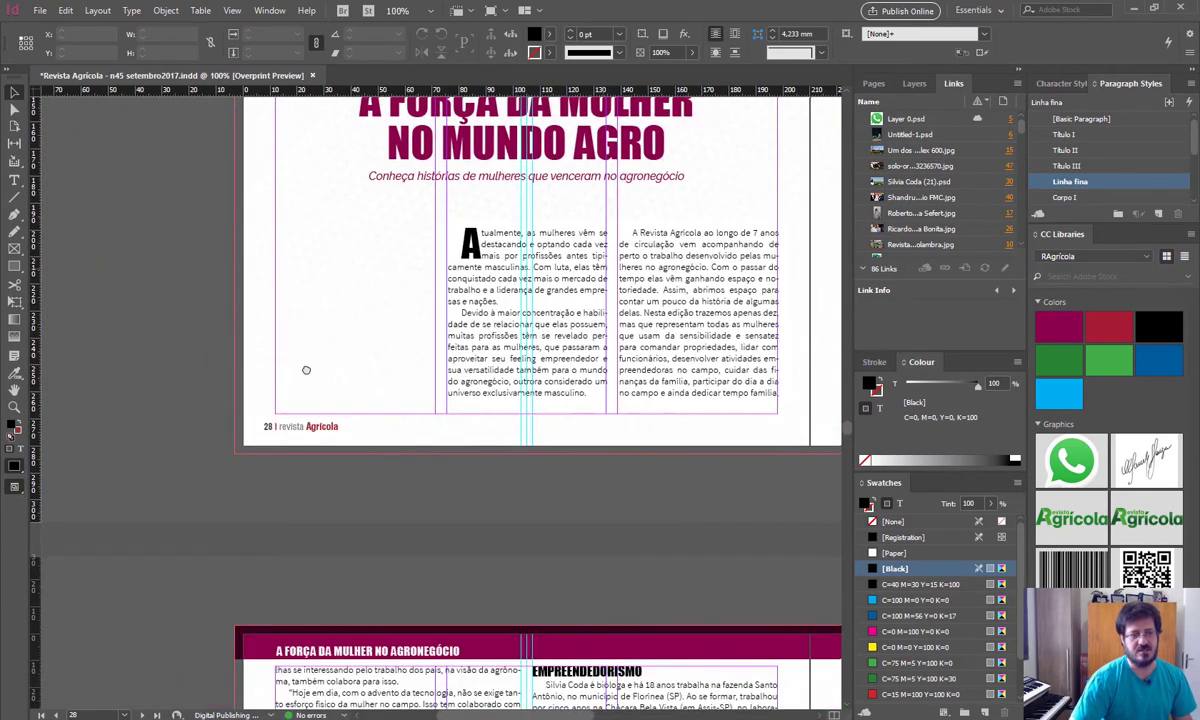
scroll(700, 210, down, 1)
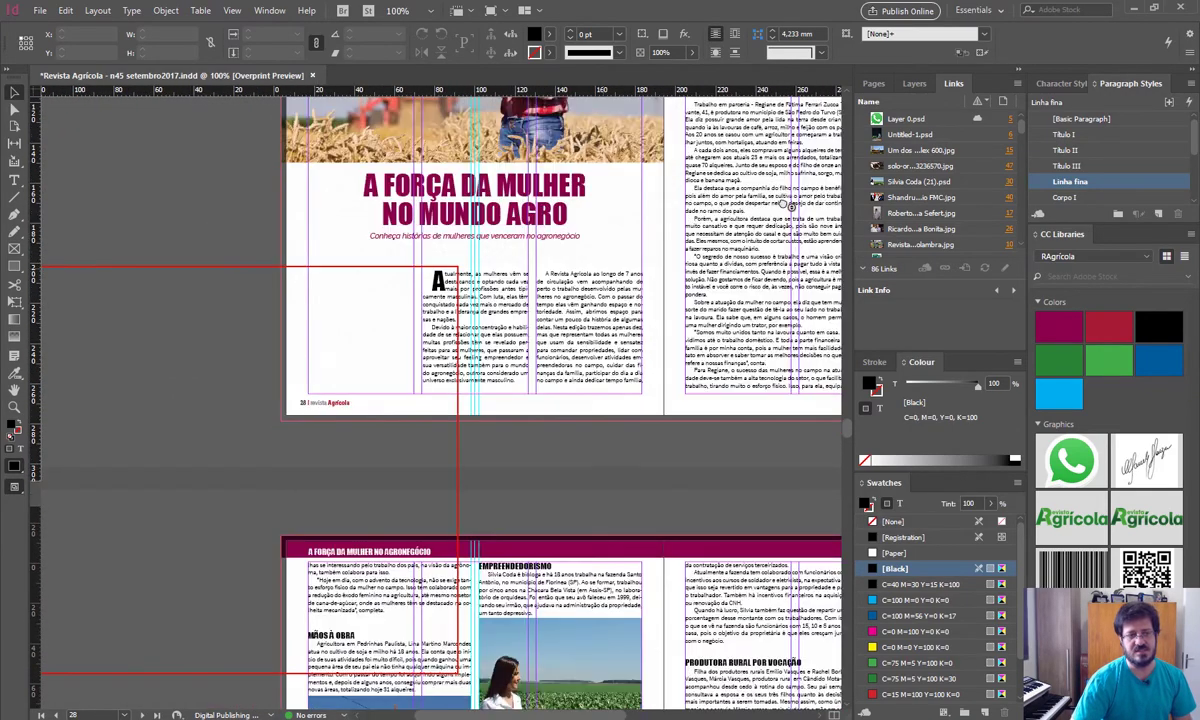
scroll(737, 194, down, 1)
scroll(760, 245, up, 1)
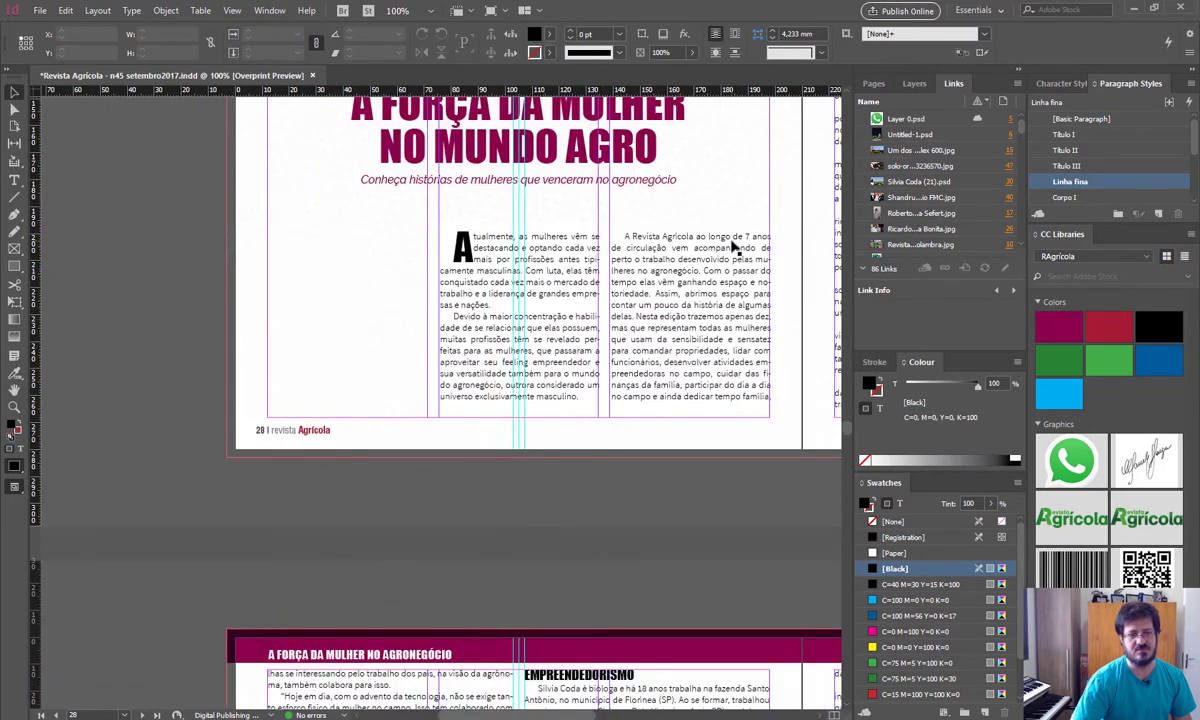
drag(713, 232, 622, 320)
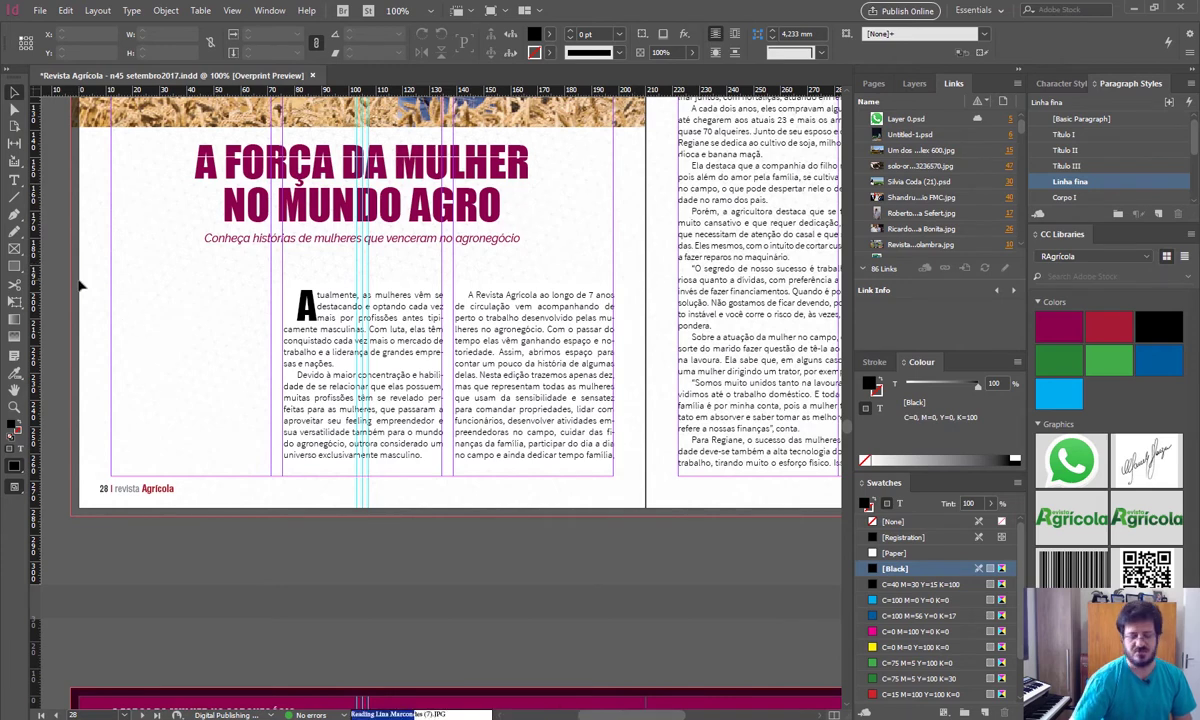
key(ctrl+minus)
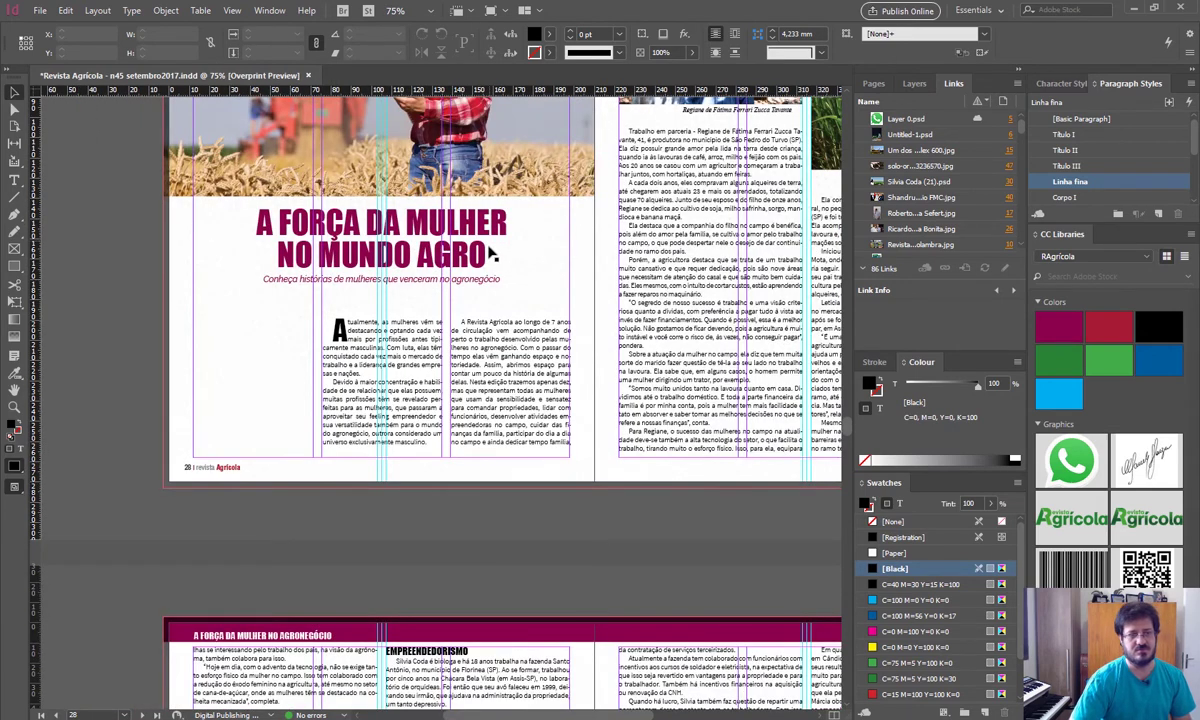
drag(437, 280, 486, 286)
key(ctrl+shift+a)
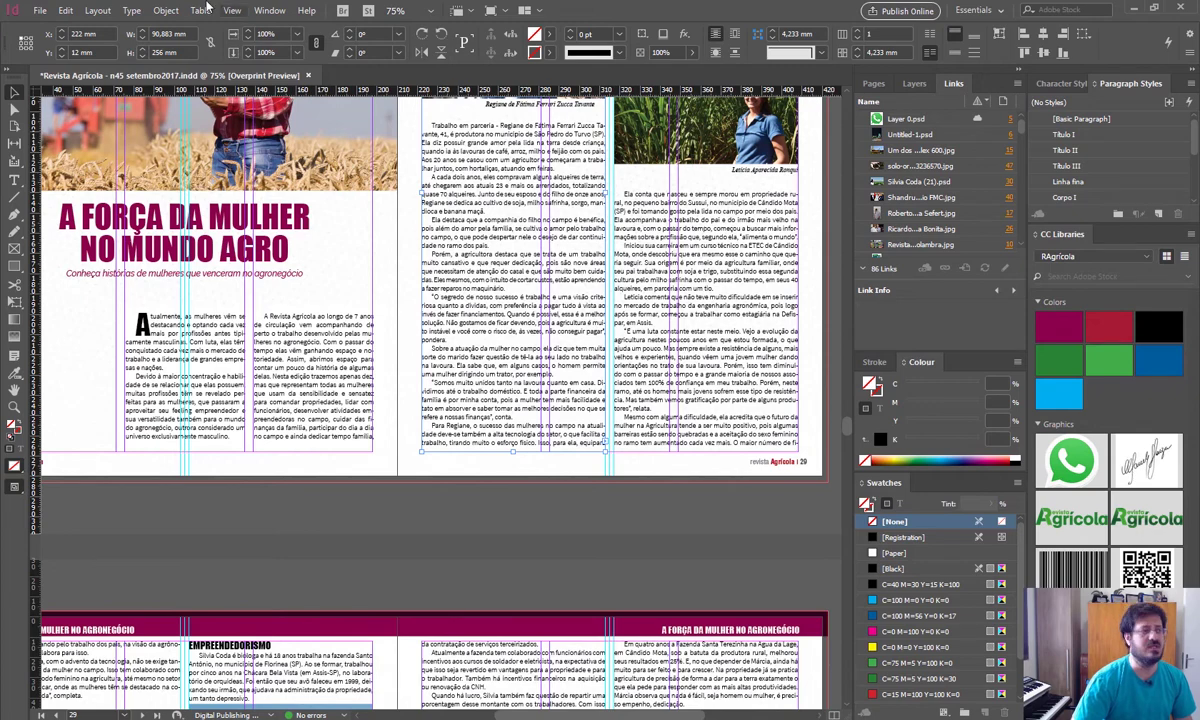
Open the print settings and review the printer and PPD choices, keeping PostScript File with Adobe PDF
click(38, 12)
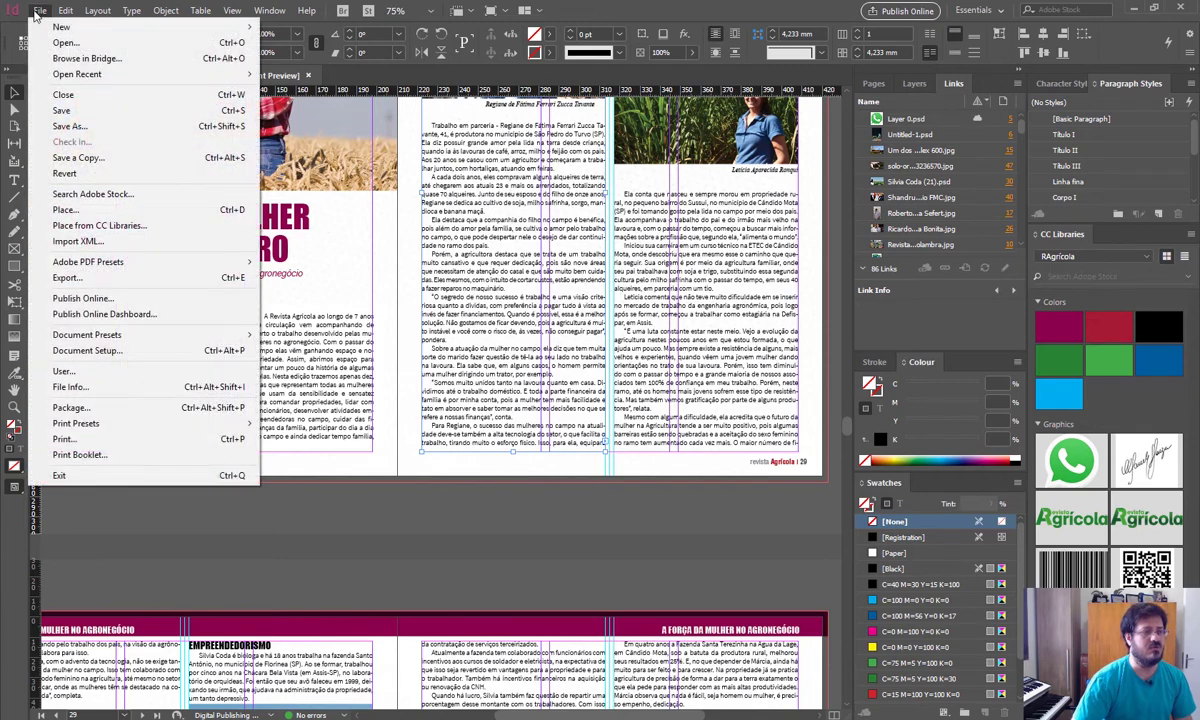
click(74, 411)
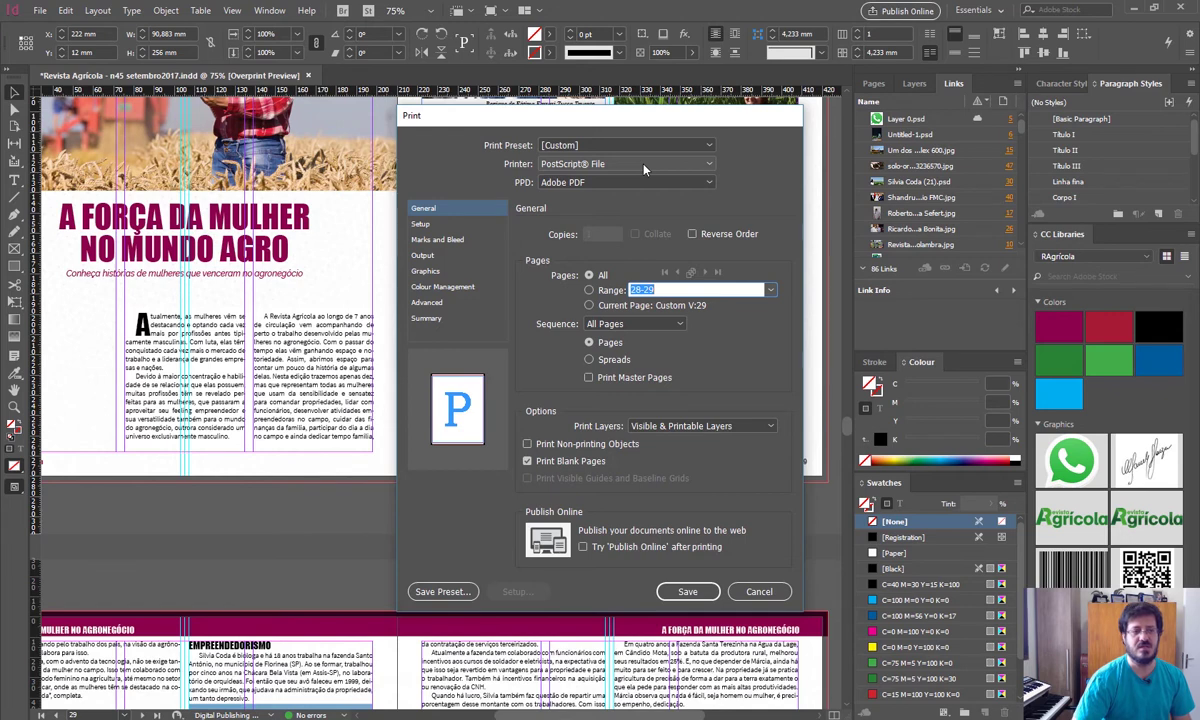
click(665, 184)
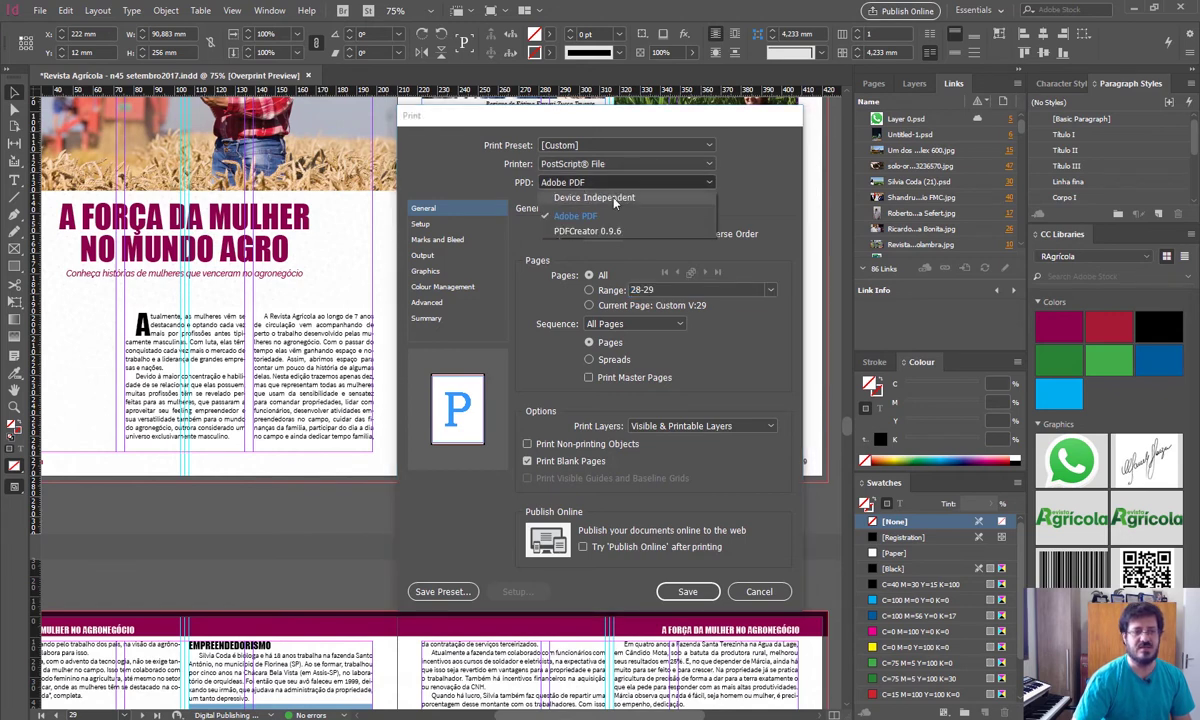
click(667, 217)
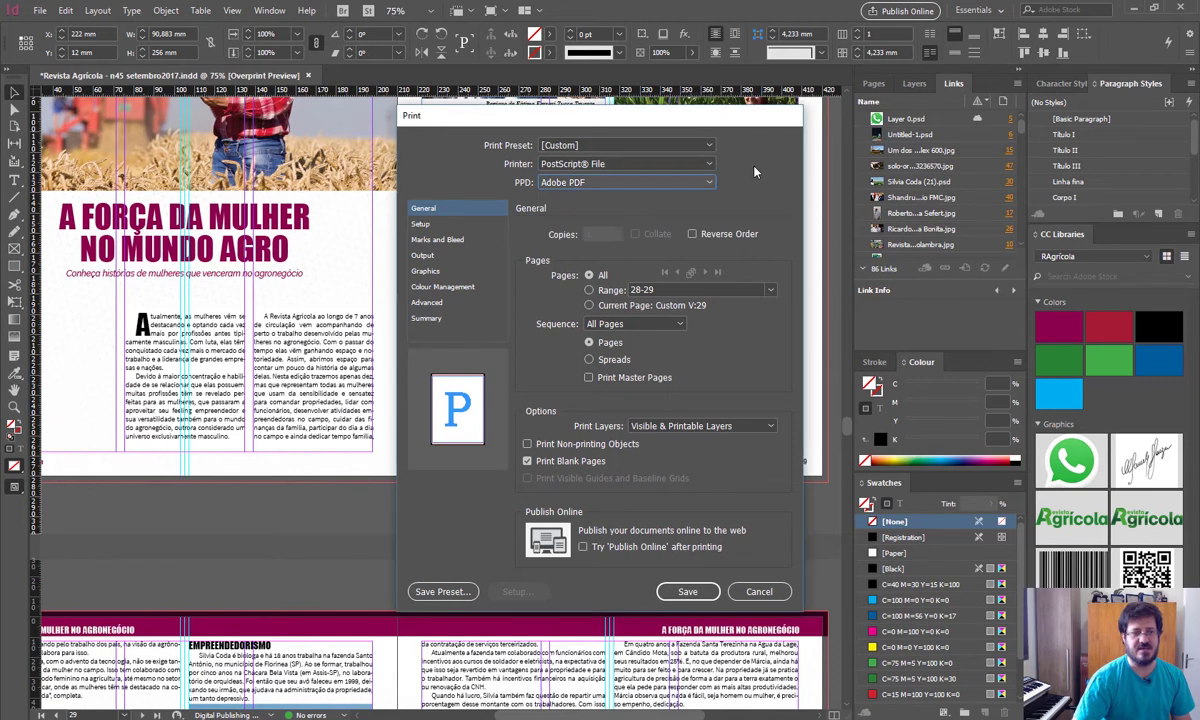
click(565, 165)
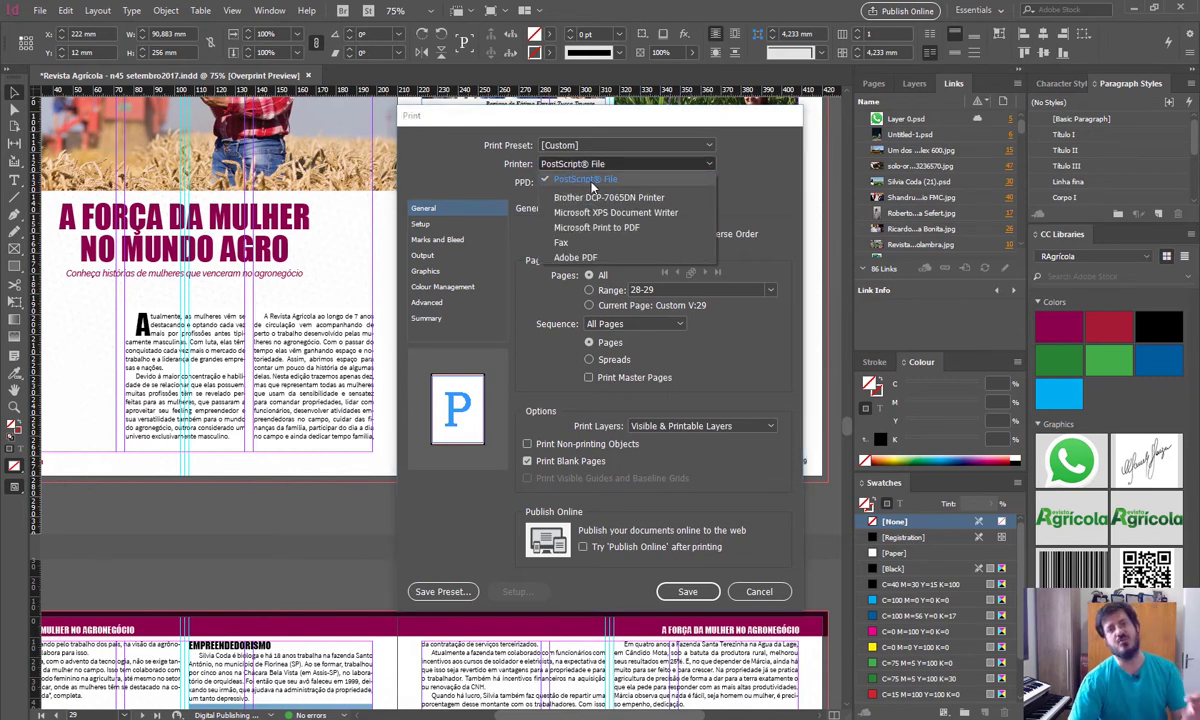
click(590, 181)
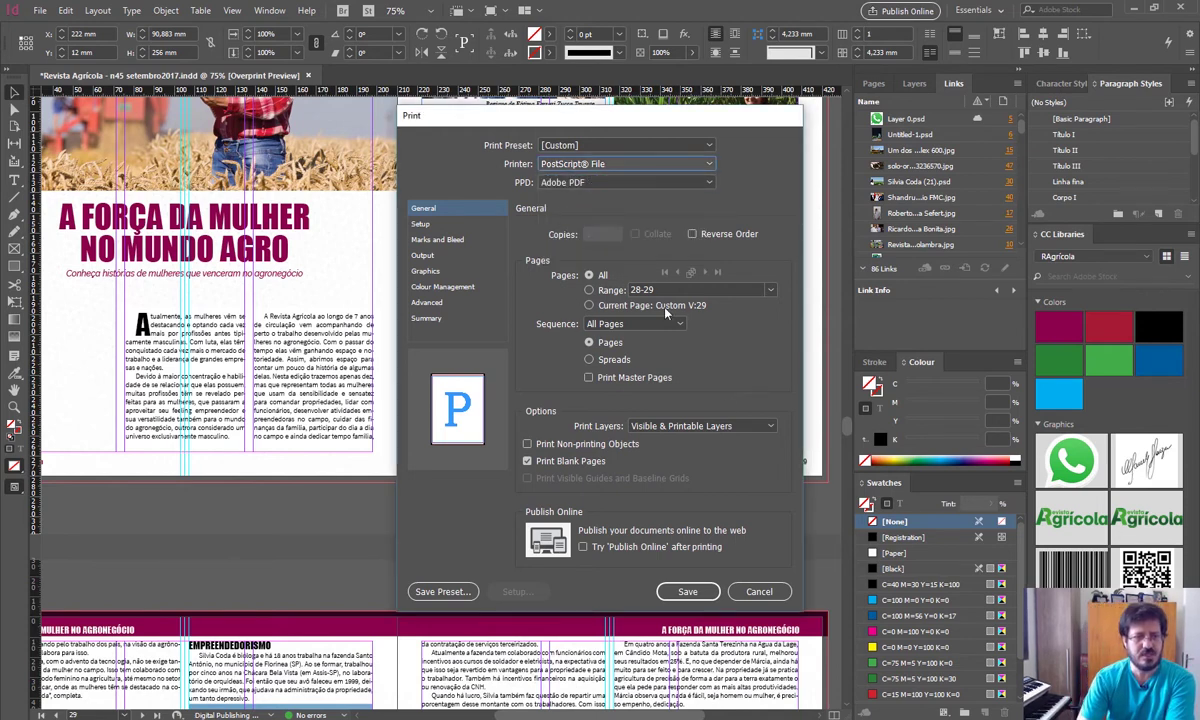
Review the print setup and the marks and bleed options, keeping crop marks enabled, and cancel printing
click(423, 224)
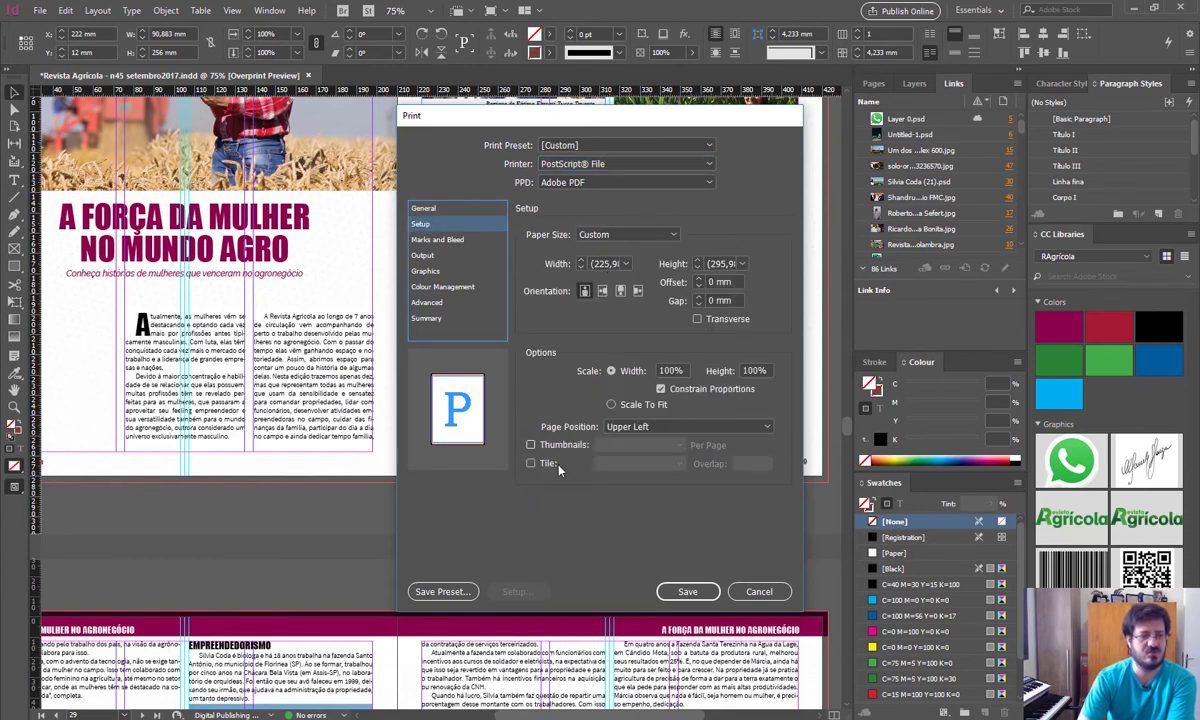
click(432, 240)
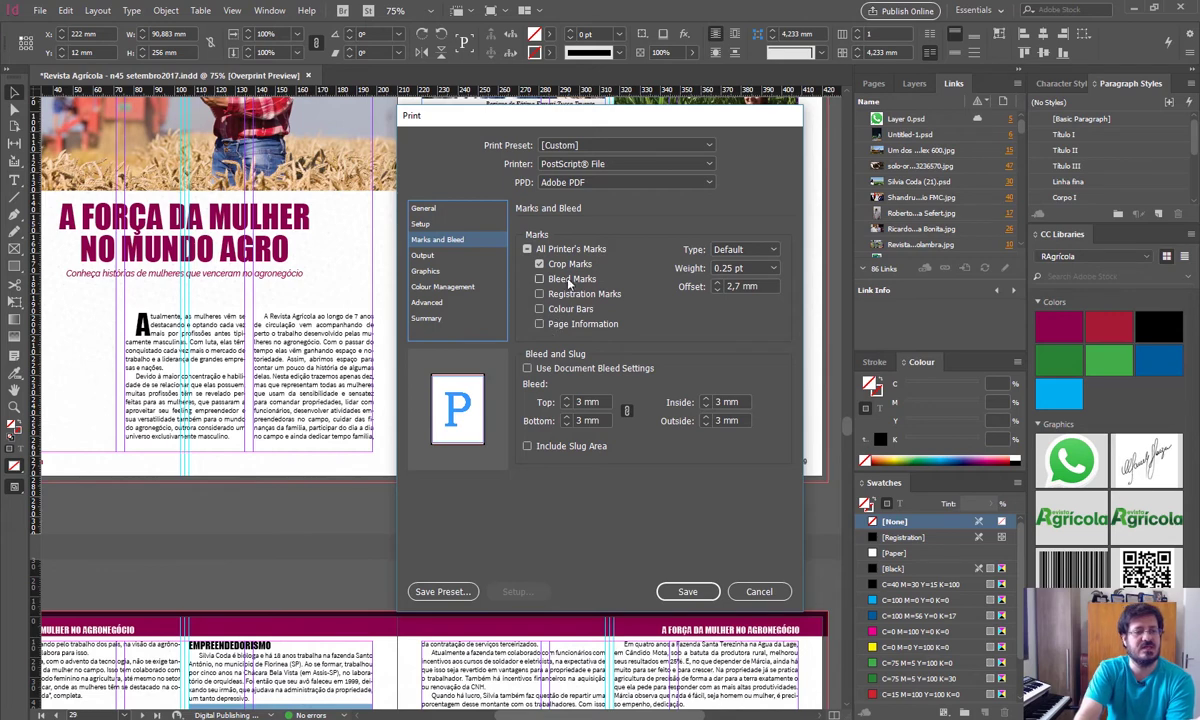
click(541, 264)
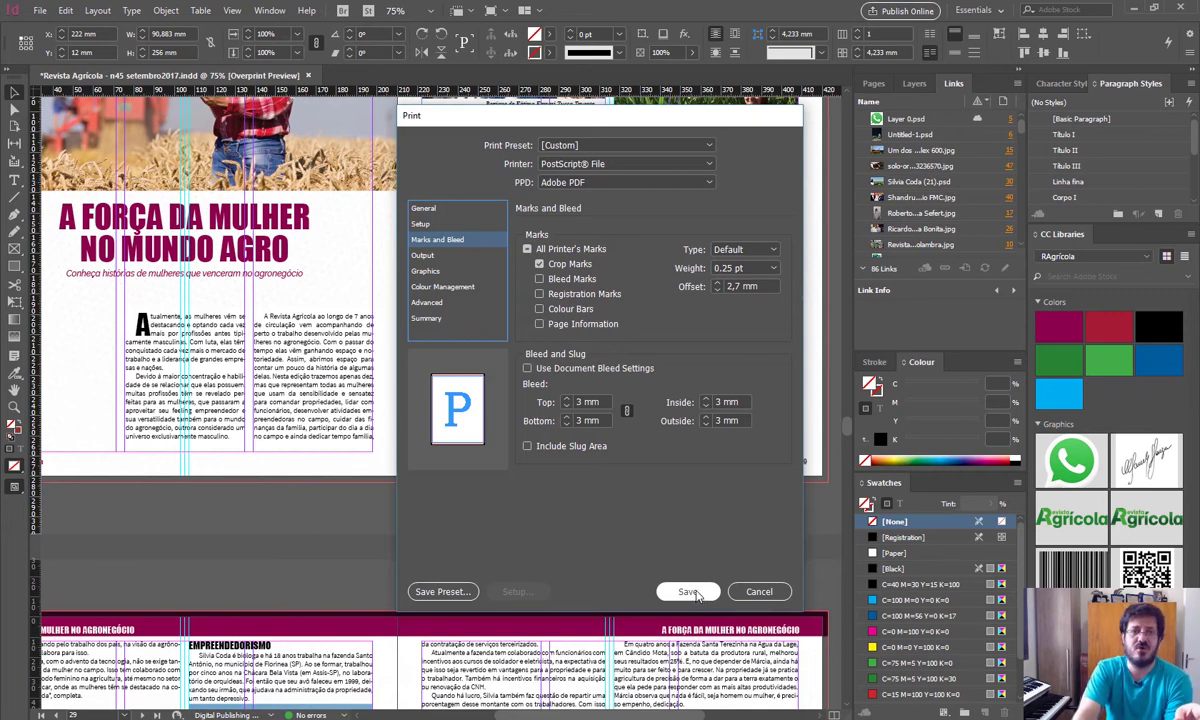
click(760, 592)
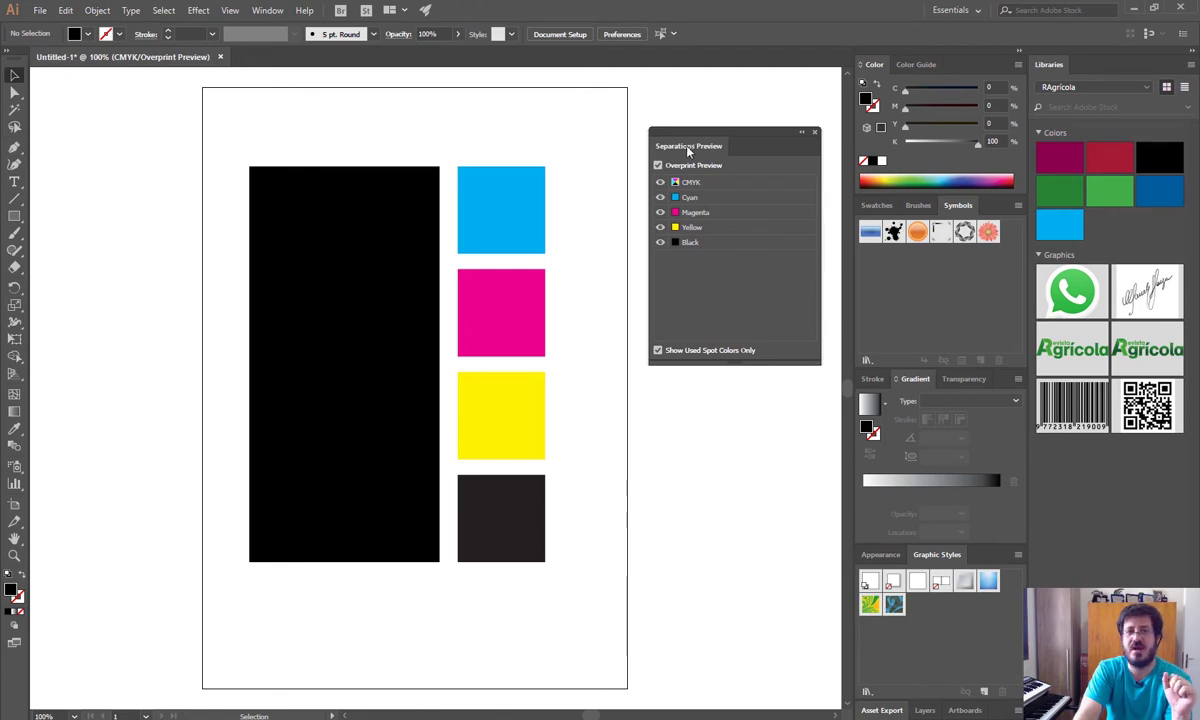
In Illustrator, locate the Separations Preview command and compare the black rectangle and square with the Black plate hidden and restored
click(267, 11)
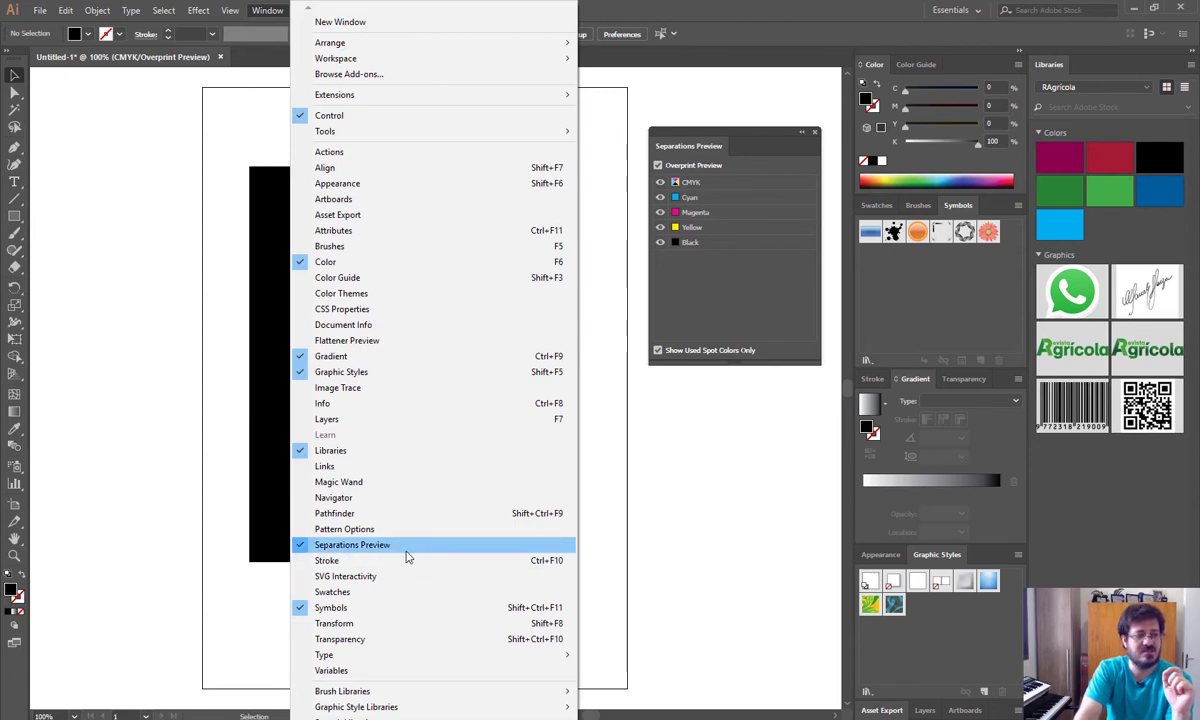
click(741, 511)
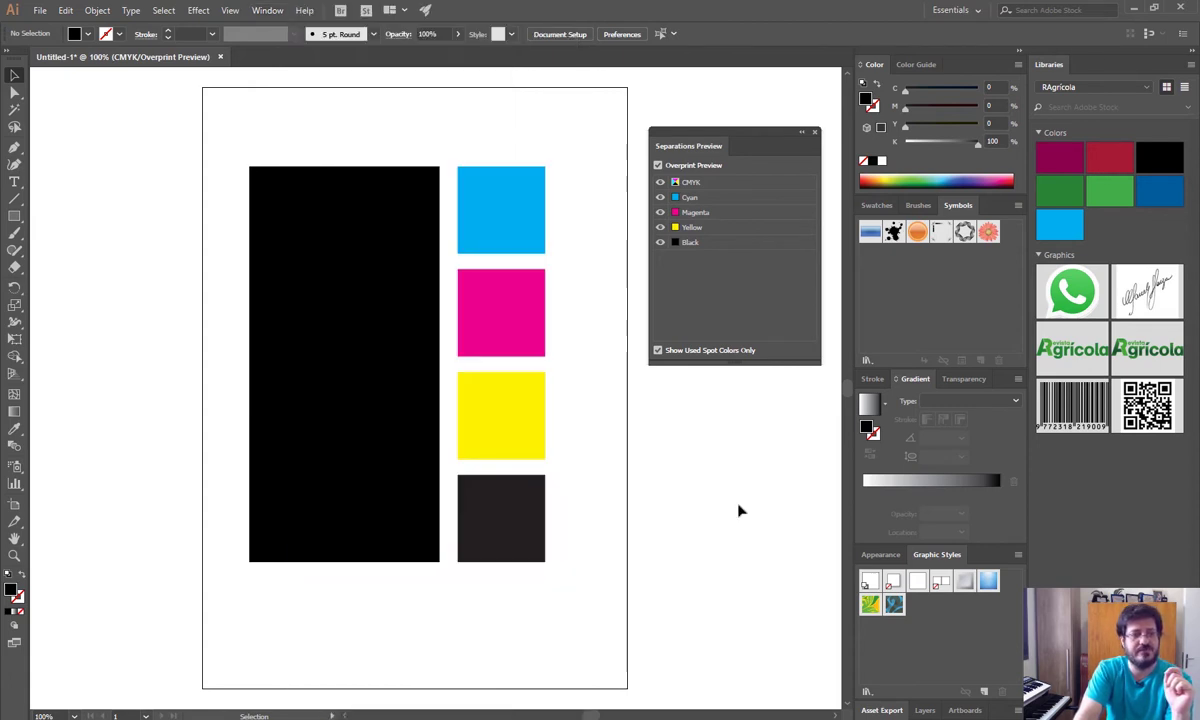
click(660, 243)
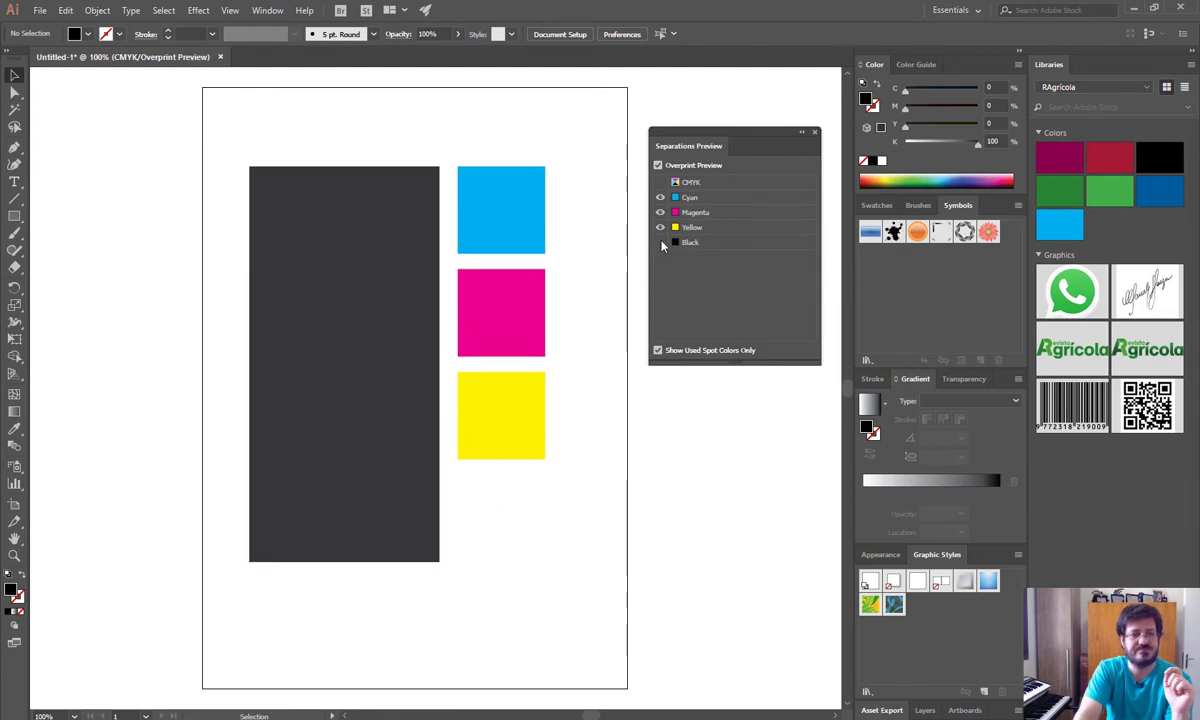
click(660, 243)
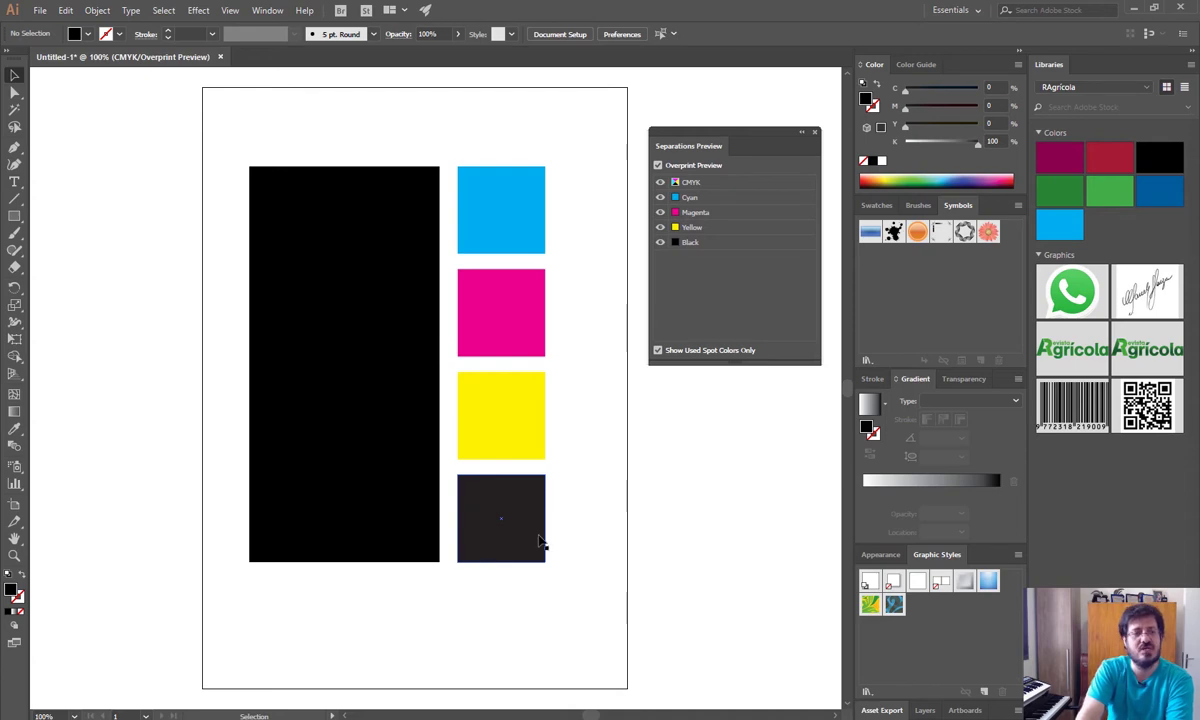
Compare the CMYK fill values of the black square and the large rectangle with Overprint Preview turned off, and turn the preview back on
click(232, 11)
click(232, 11)
click(232, 11)
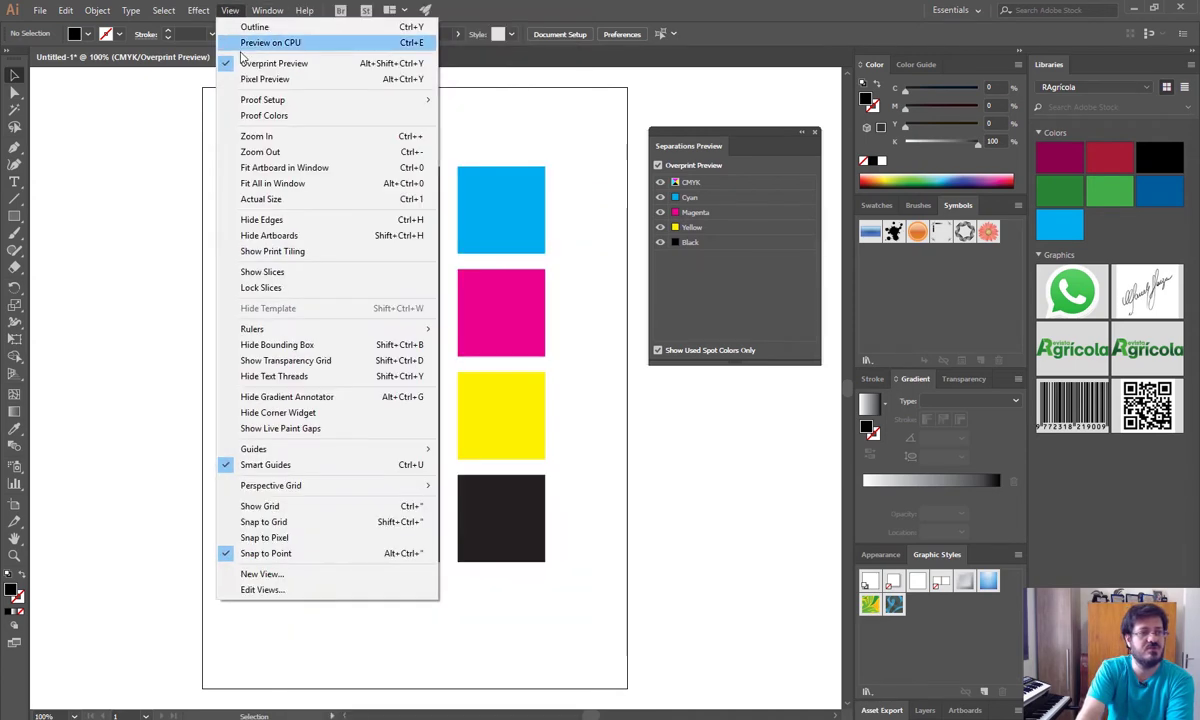
click(298, 65)
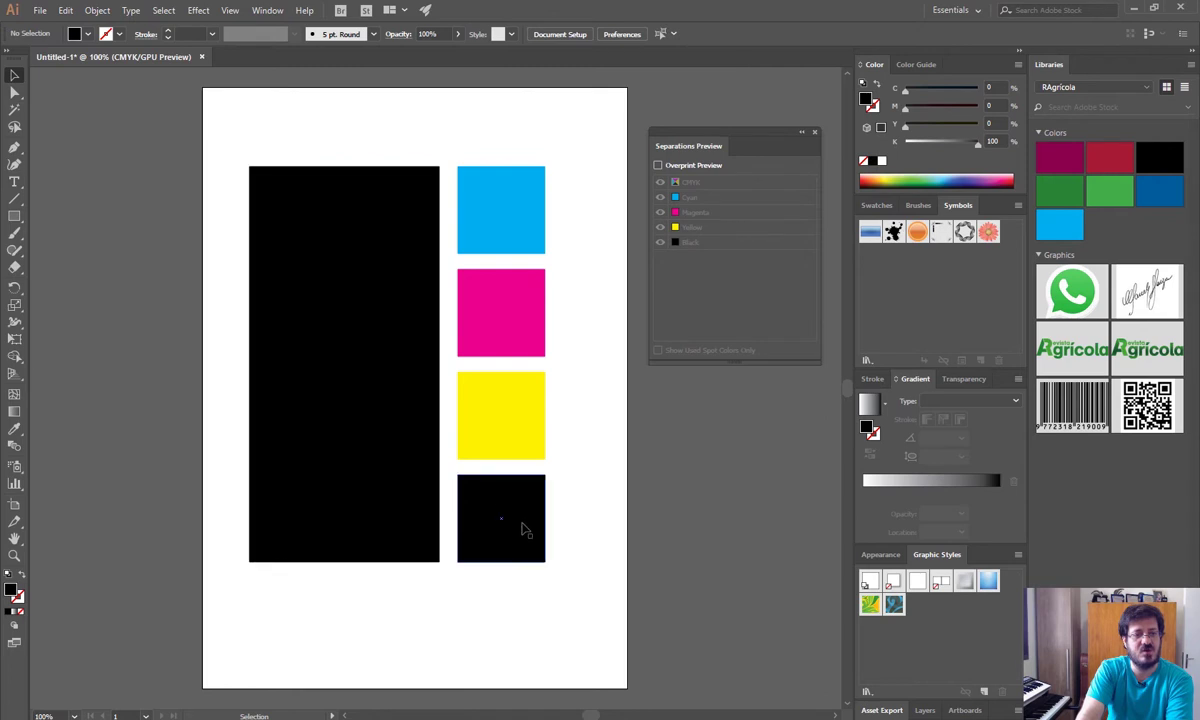
click(522, 528)
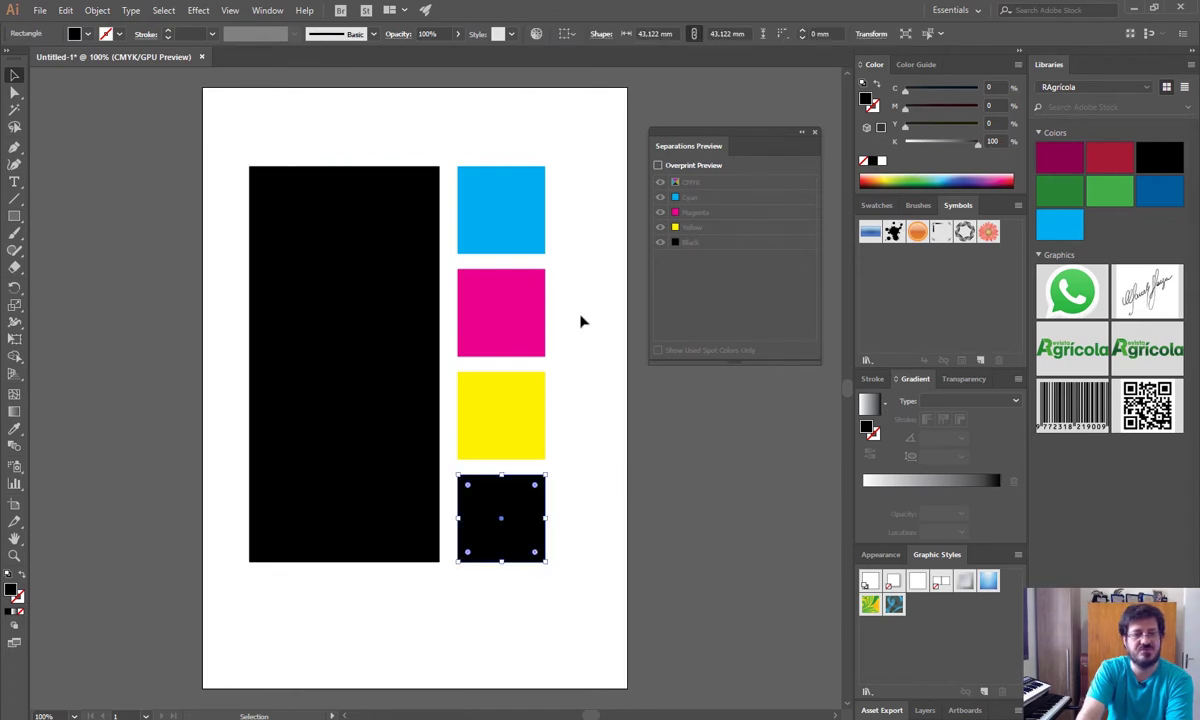
click(385, 340)
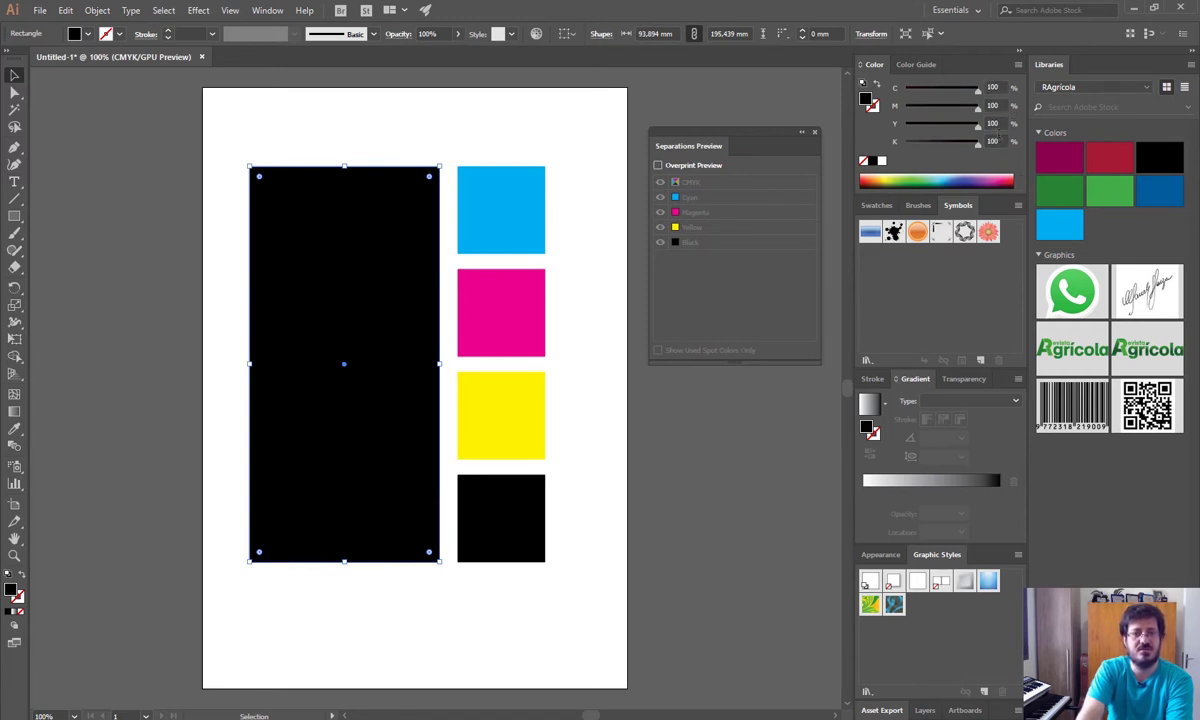
click(498, 510)
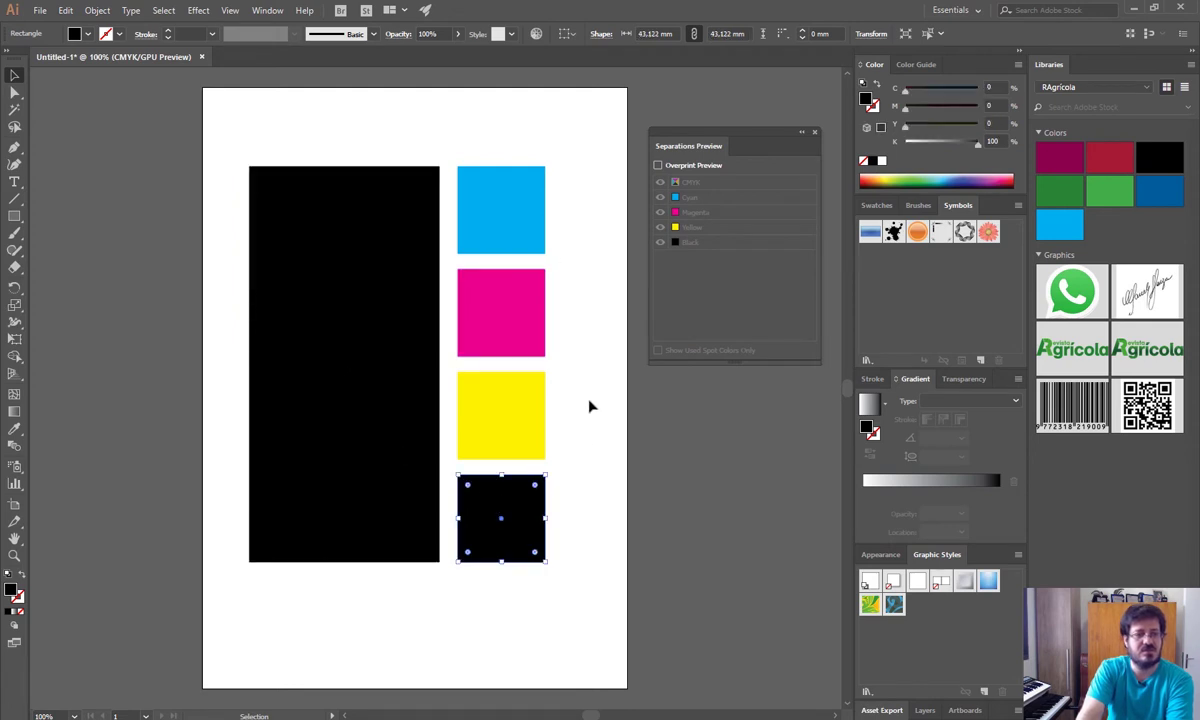
click(231, 10)
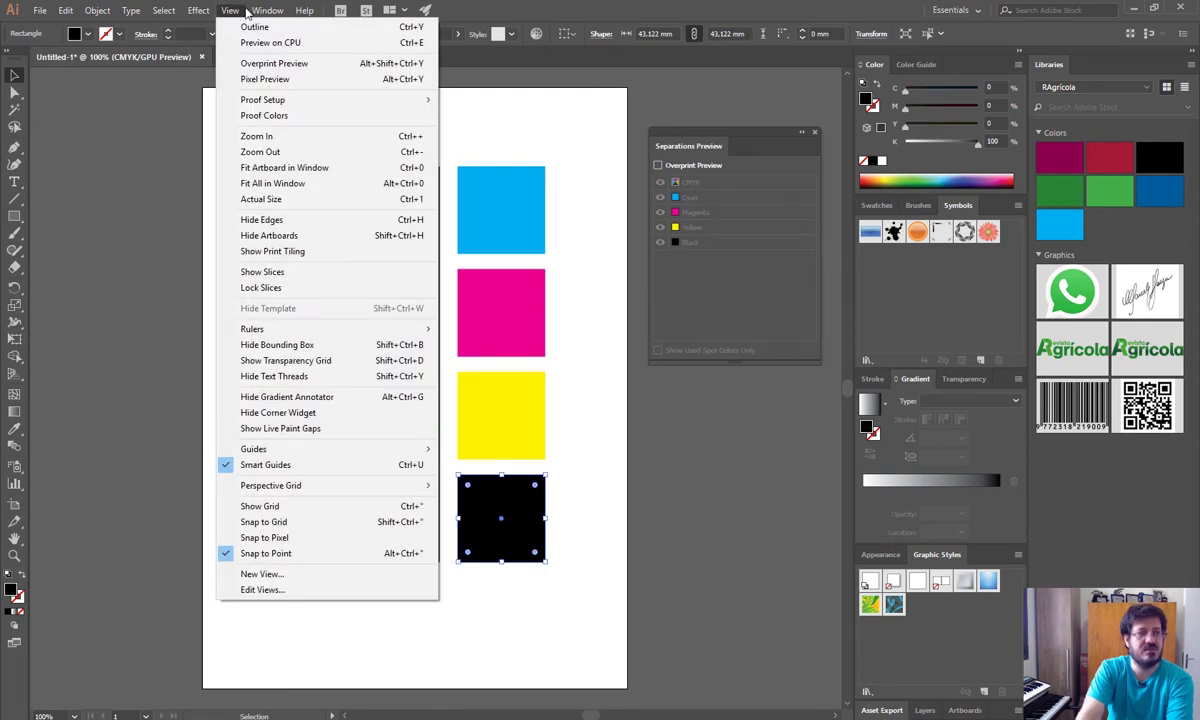
click(332, 66)
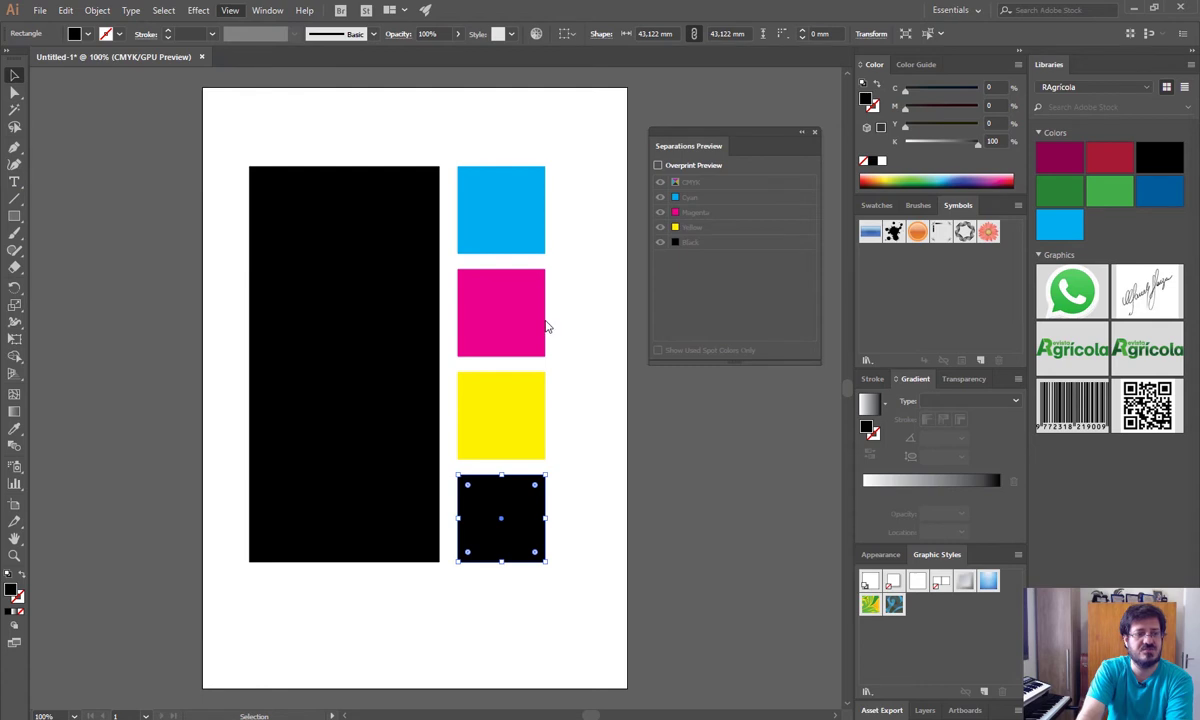
click(557, 630)
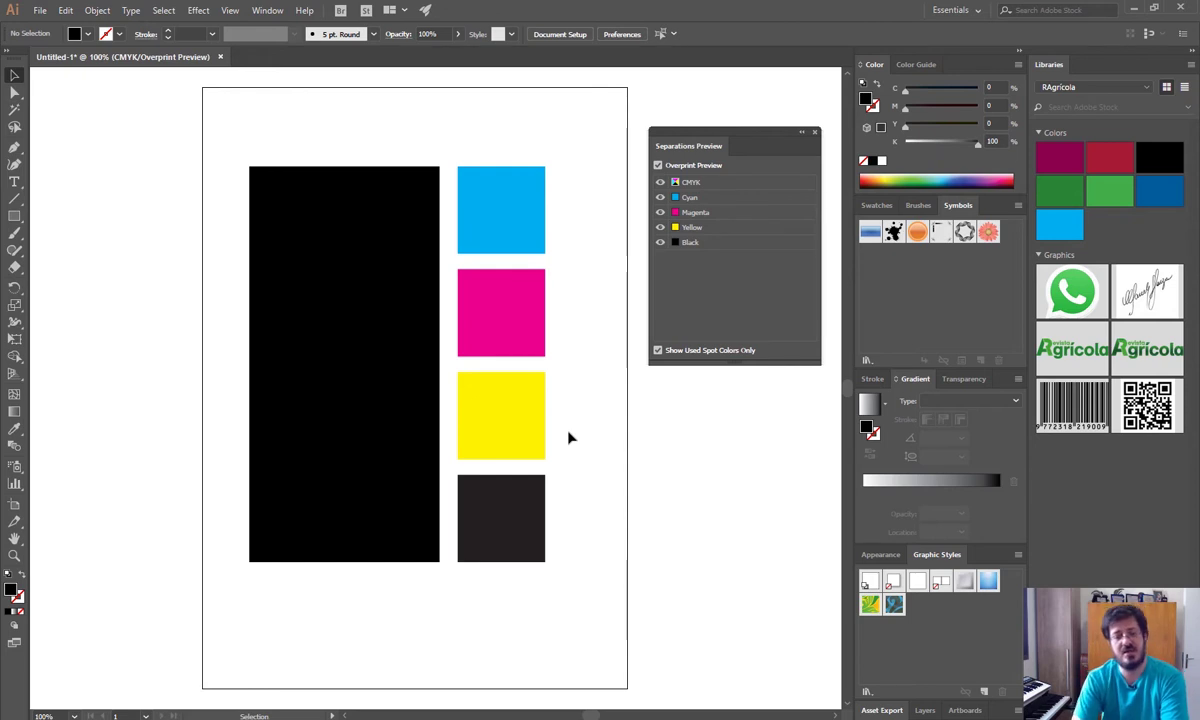
Hide the Magenta, Cyan and Yellow plates in the separations preview to isolate the Black plate
click(660, 212)
click(660, 197)
click(660, 227)
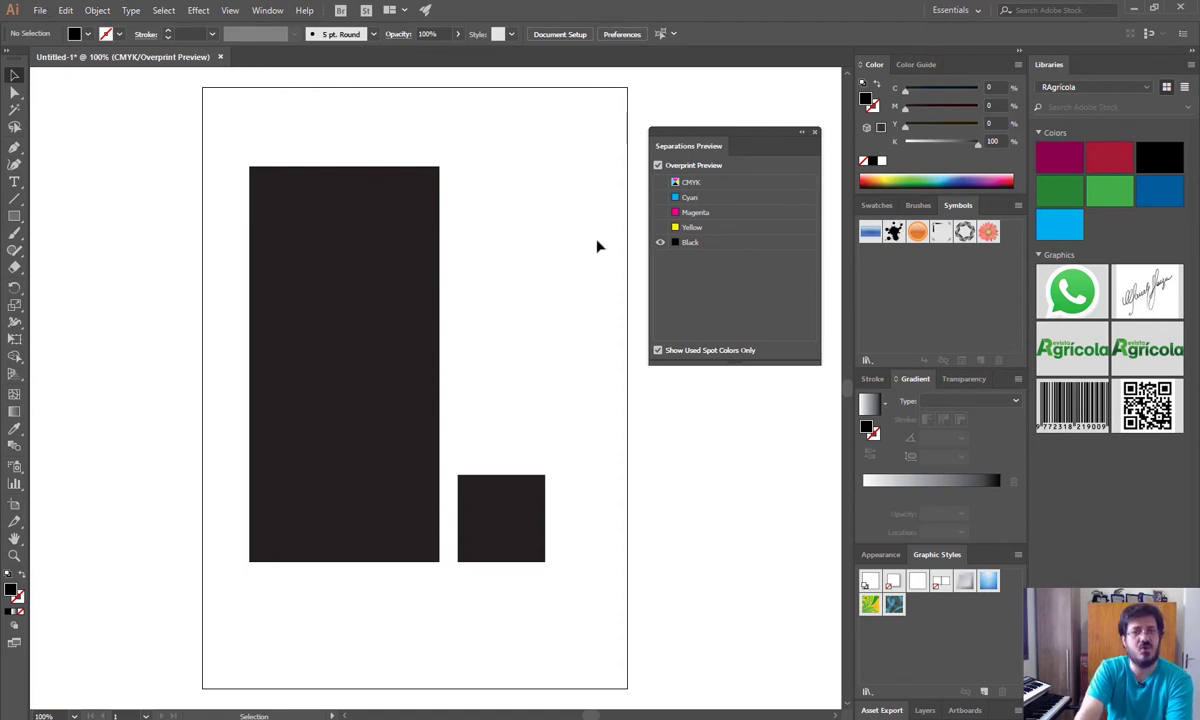
drag(544, 166, 465, 240)
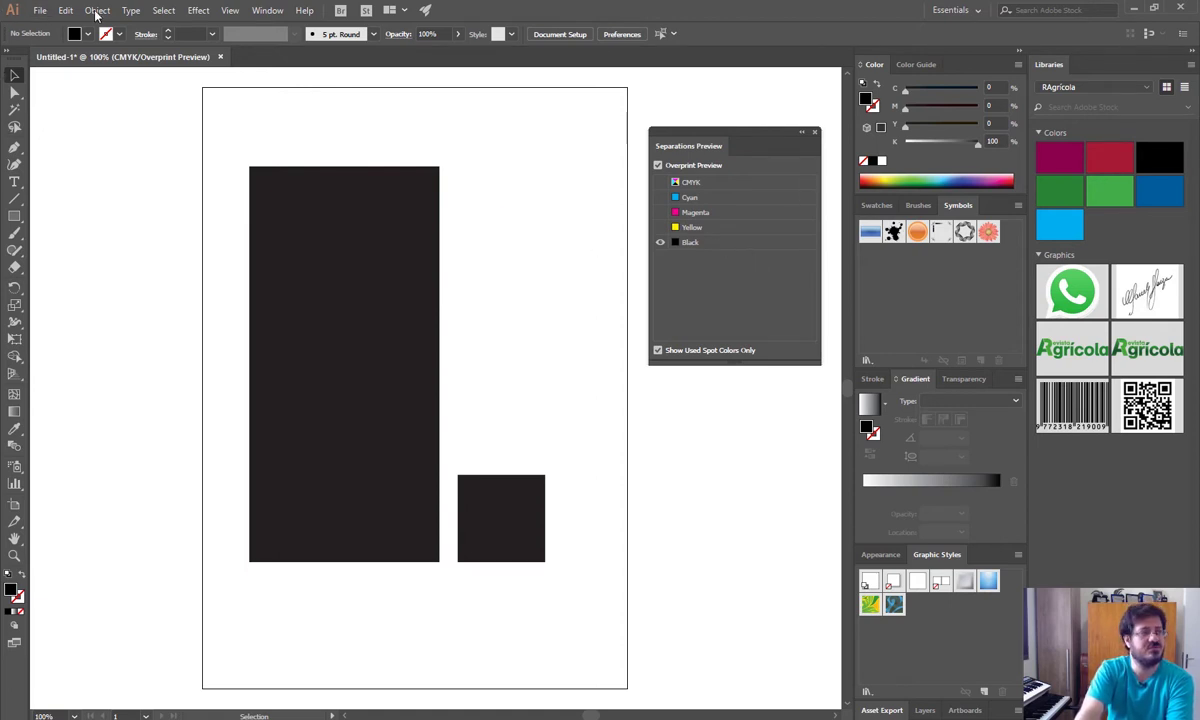
Review the print settings with Adobe PostScript File as the printer, including the marks and bleed options, and cancel printing
click(38, 11)
click(78, 390)
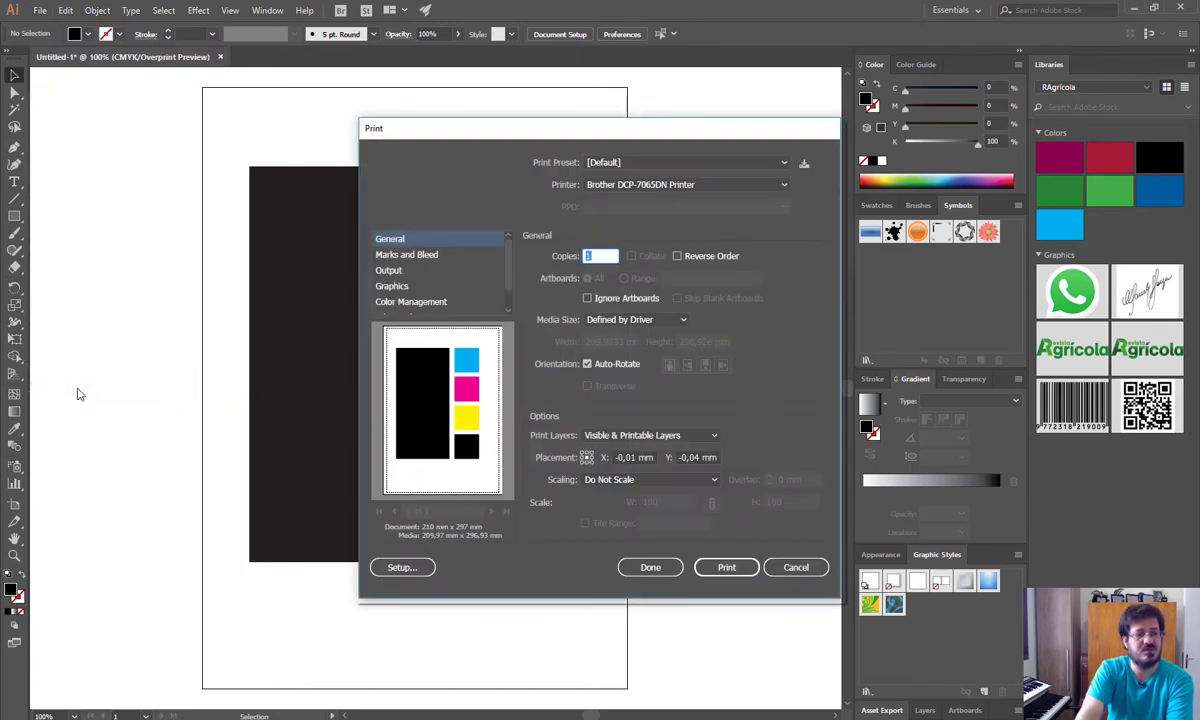
click(676, 185)
click(650, 200)
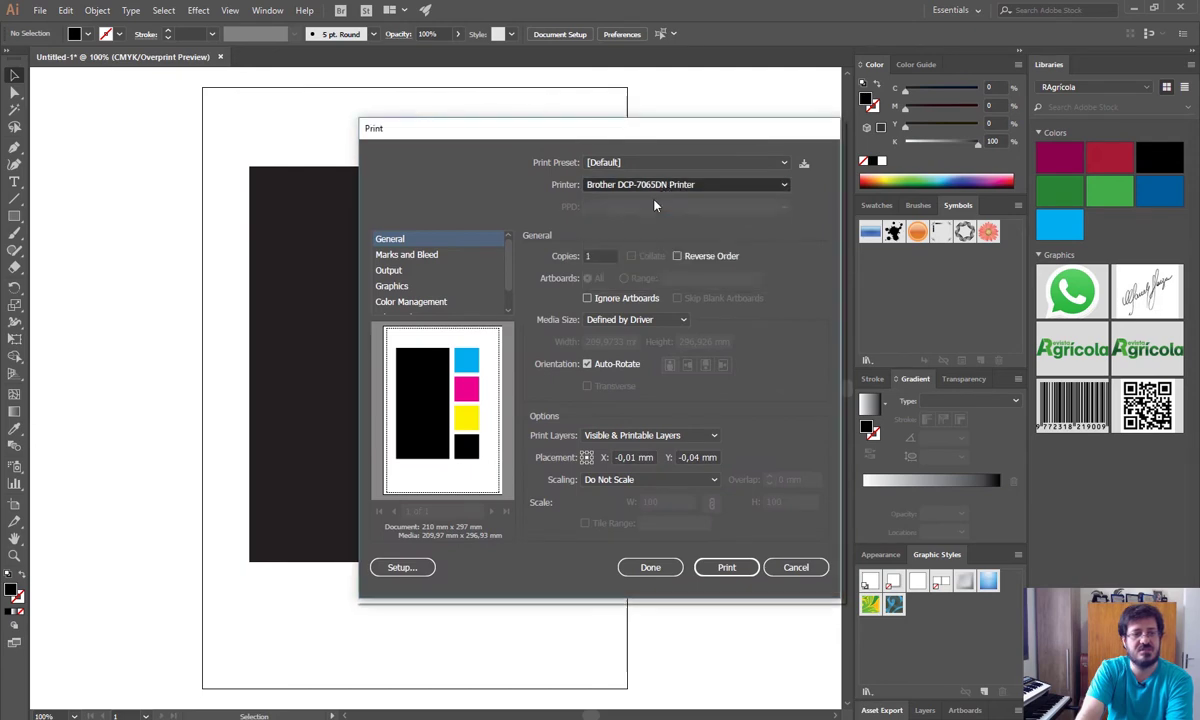
click(420, 255)
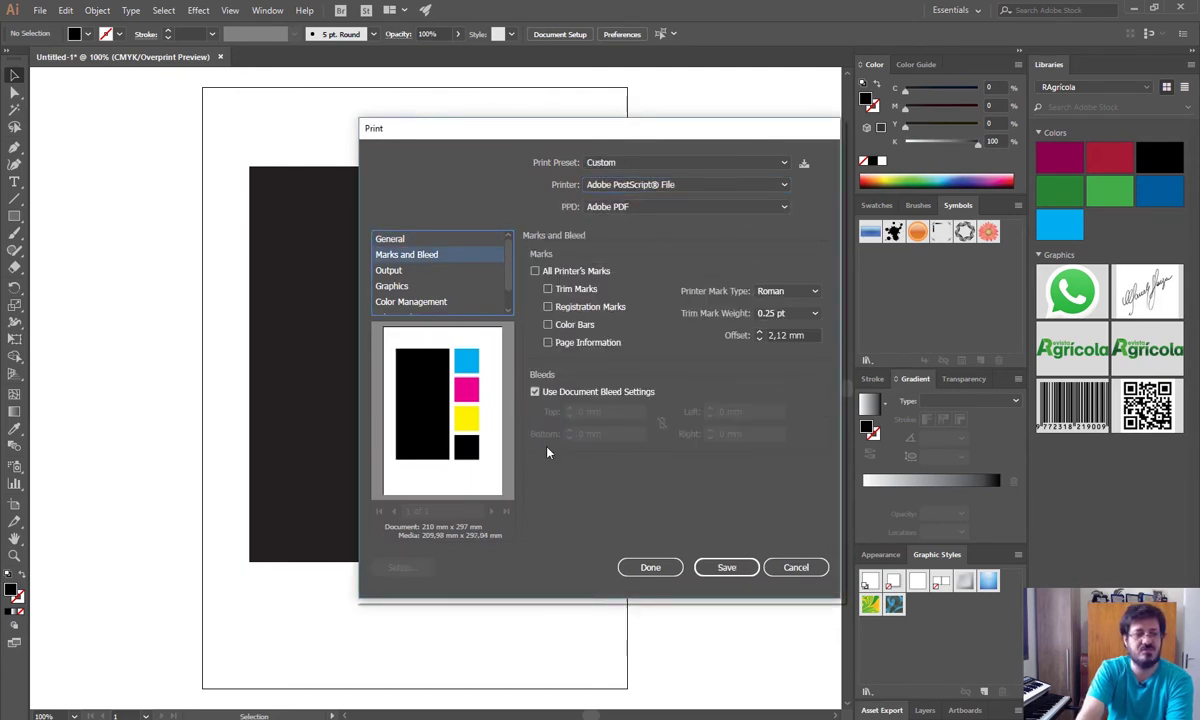
click(797, 569)
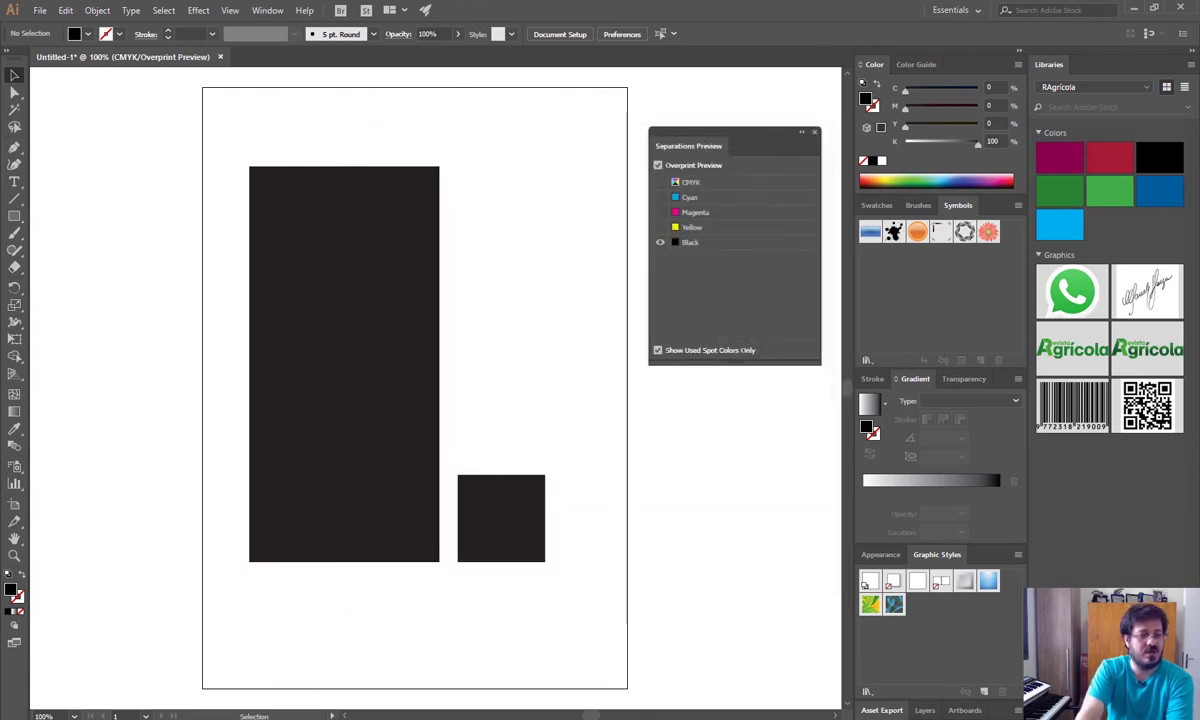
Bring up Acrobat Distiller and the Edição n43 Julho folder, arranging the windows so the PostScript file and Distiller are both accessible
drag(605, 125, 539, 118)
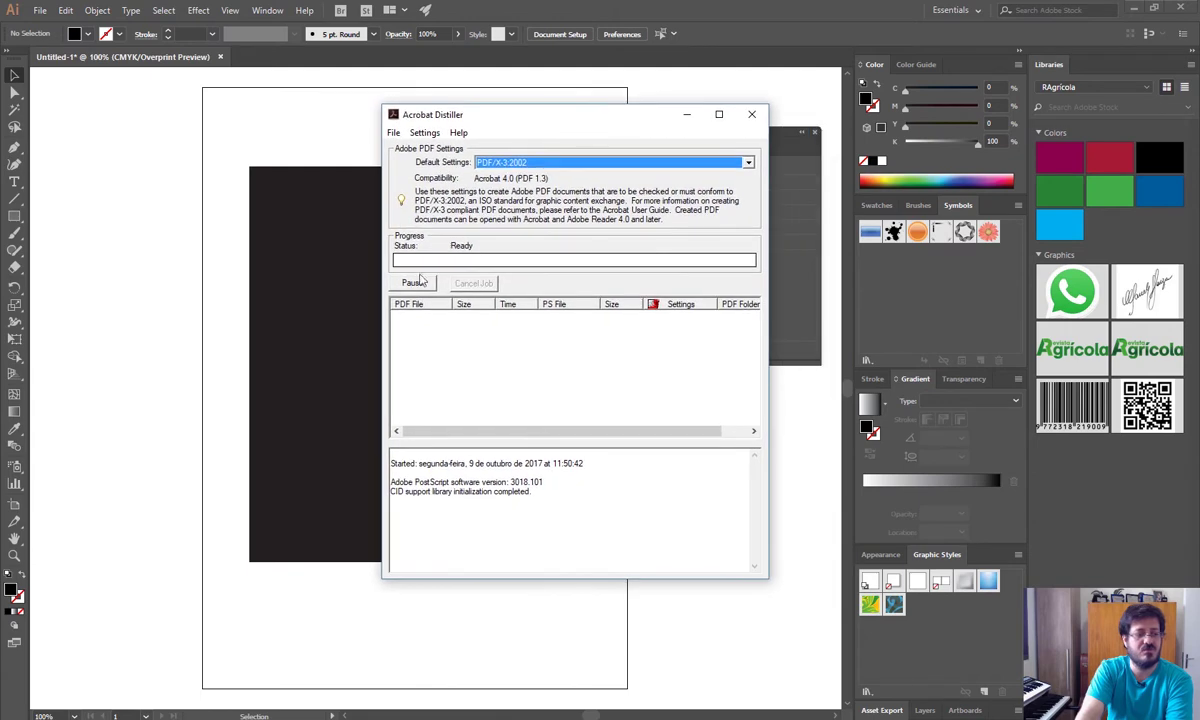
mouse_move(88, 719)
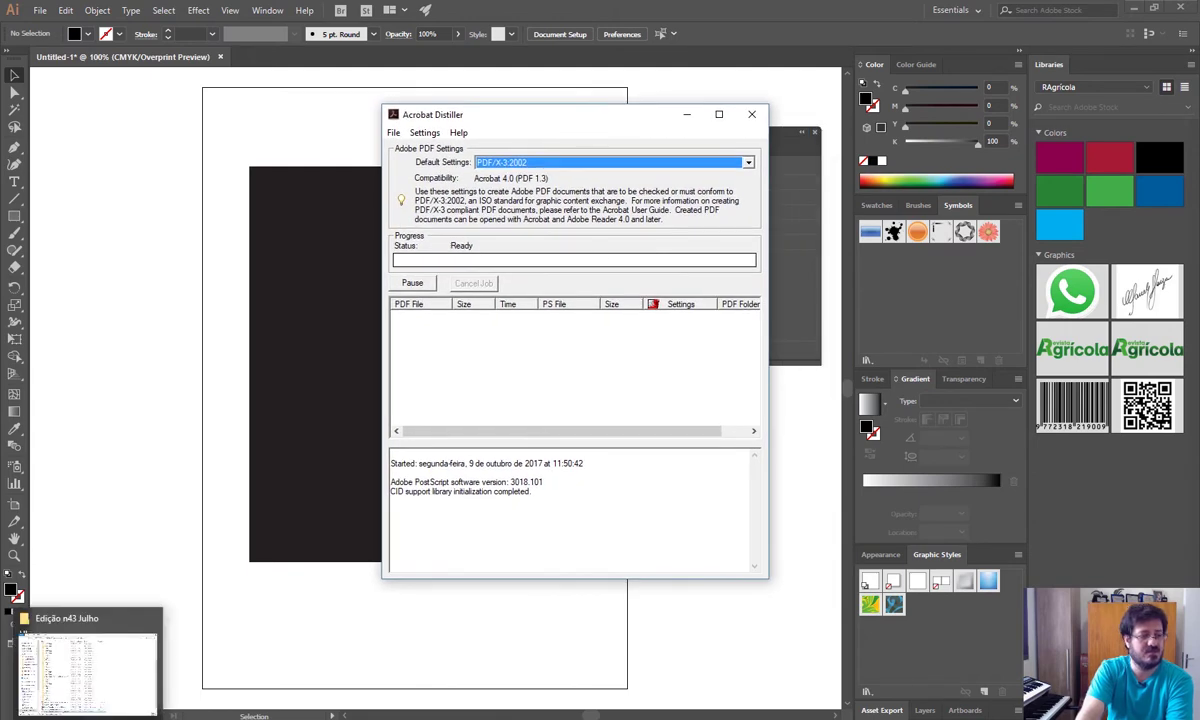
click(63, 602)
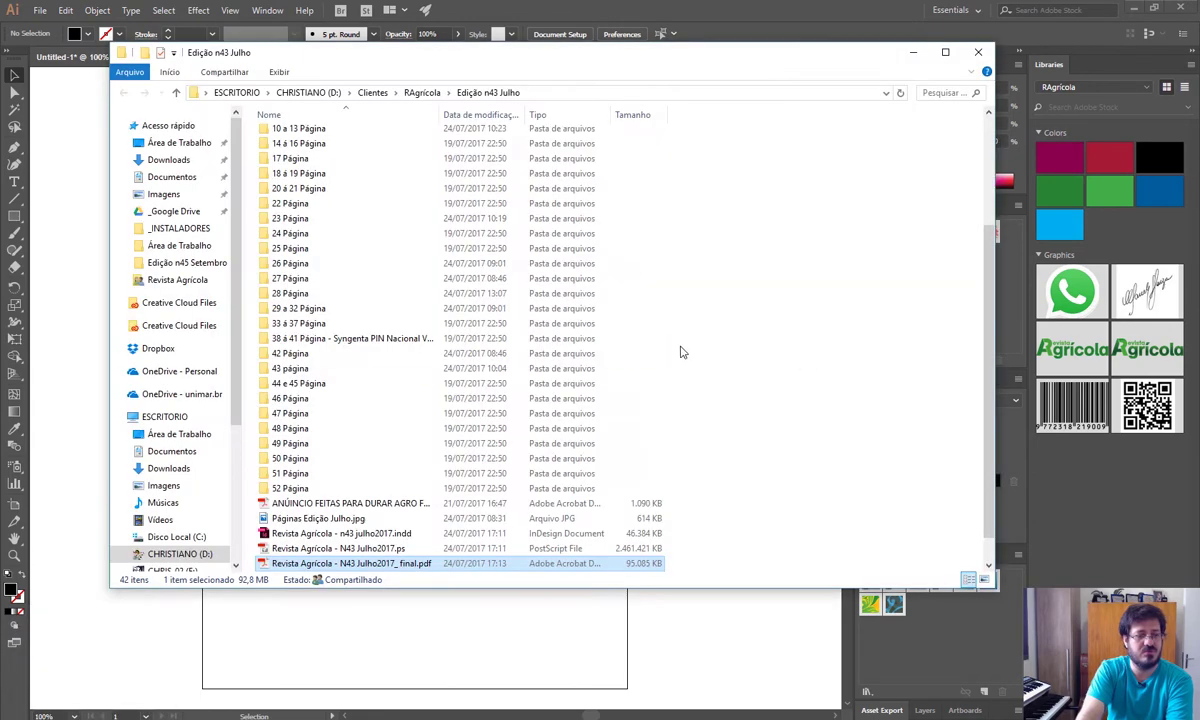
click(768, 373)
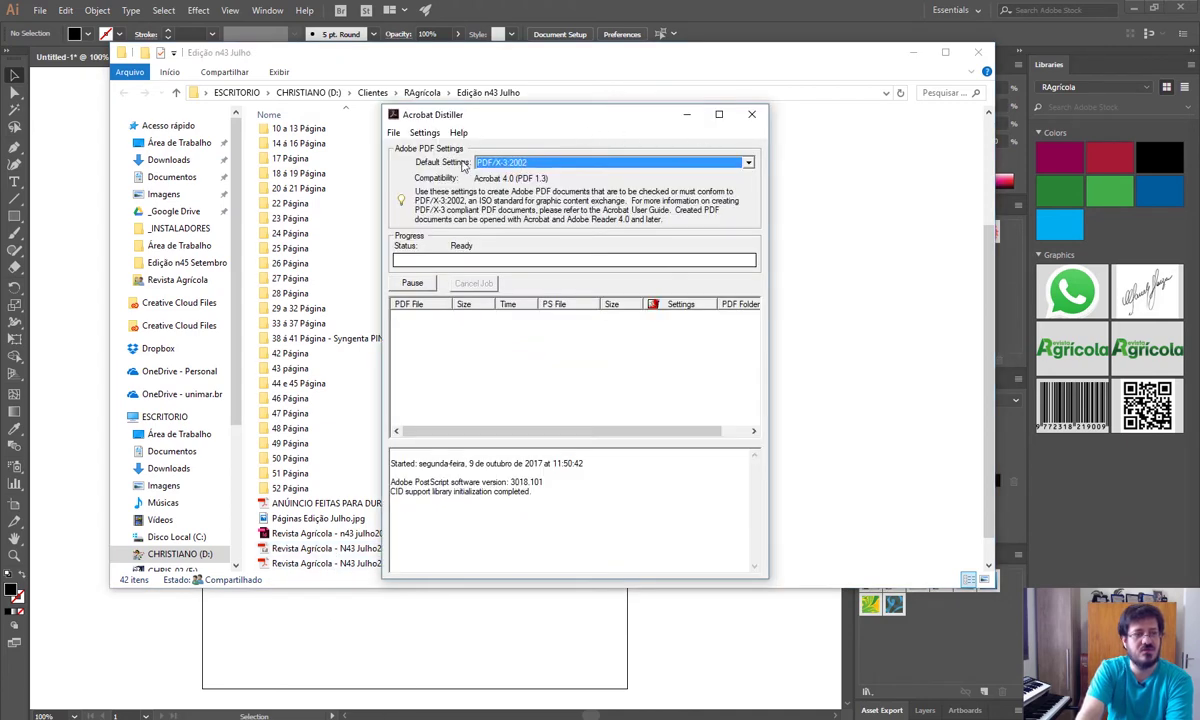
drag(529, 127, 716, 69)
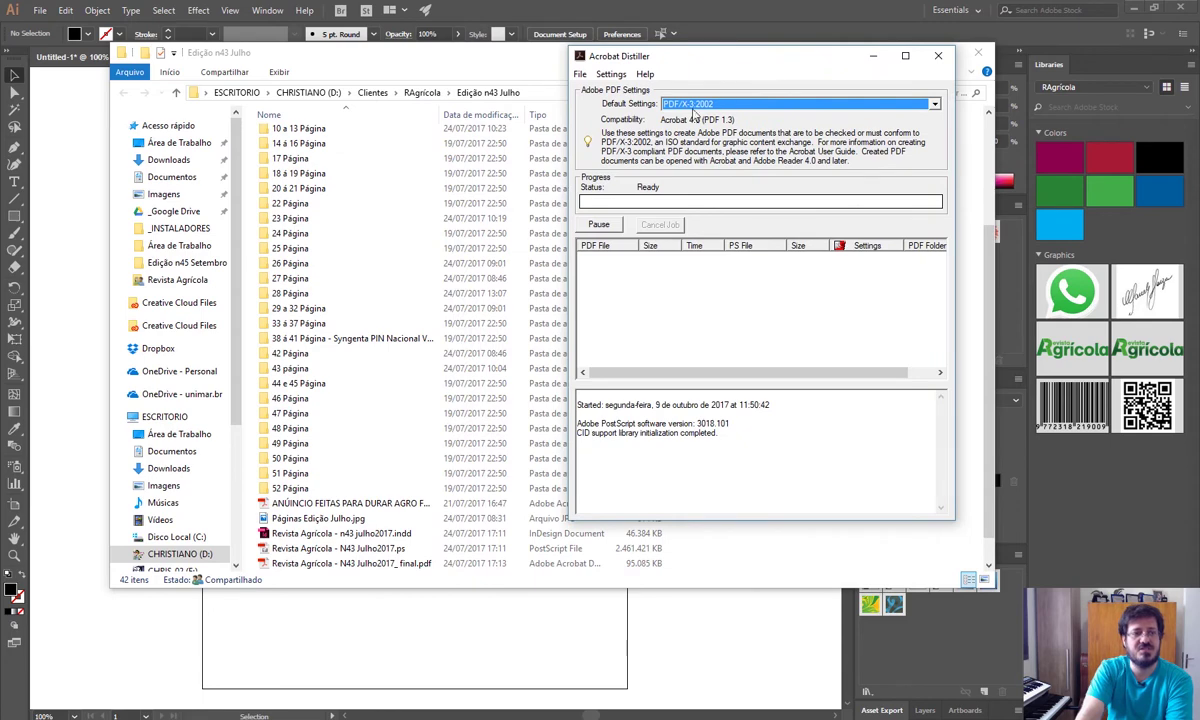
Convert Revista Agrícola - N43 Julho2017.ps to PDF in Distiller using the PDF/X-3:2002 settings
click(705, 105)
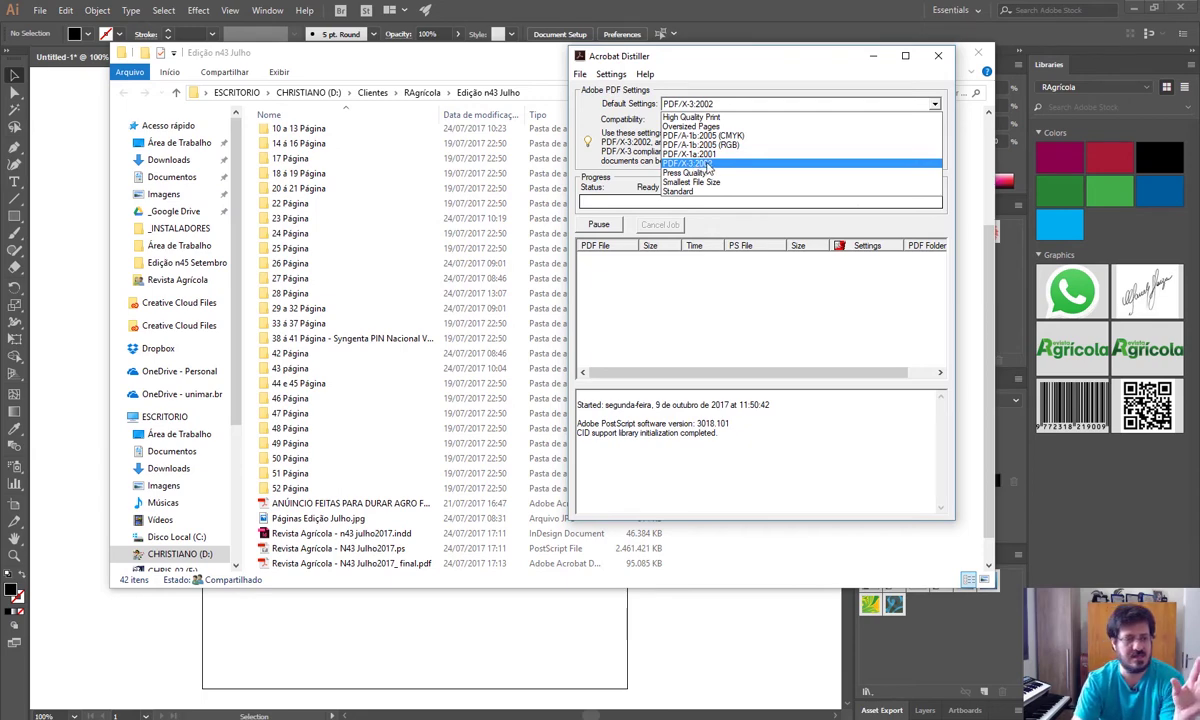
click(338, 553)
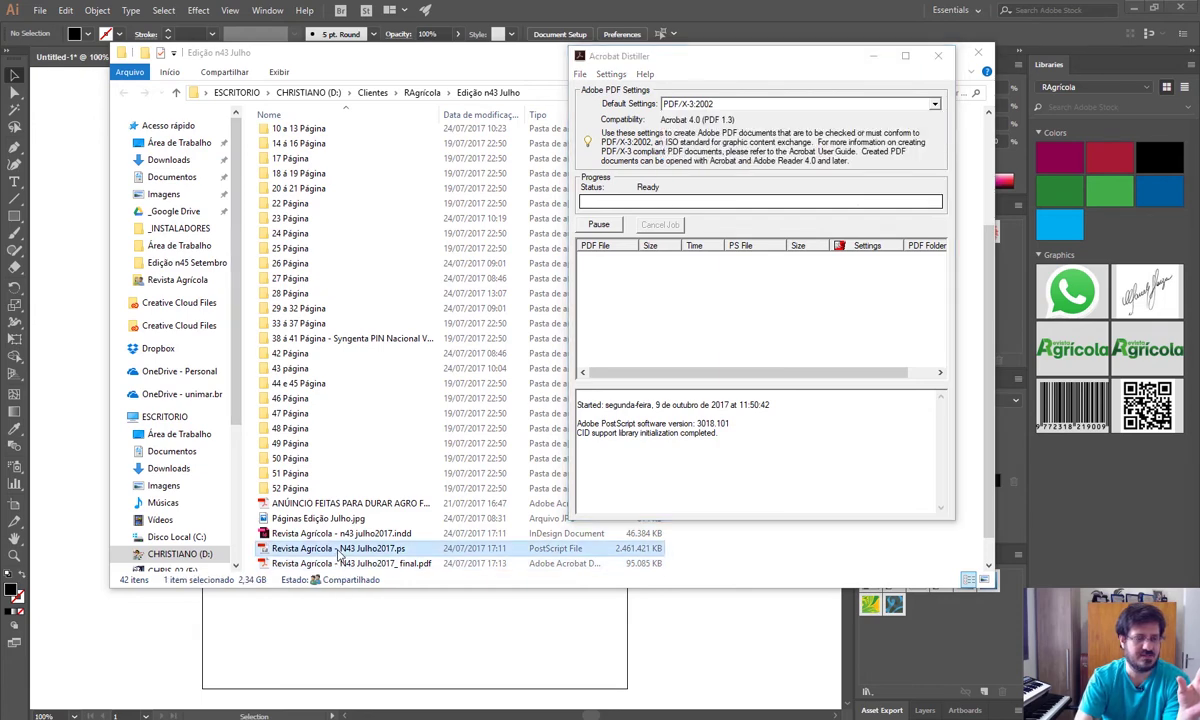
drag(340, 556, 630, 320)
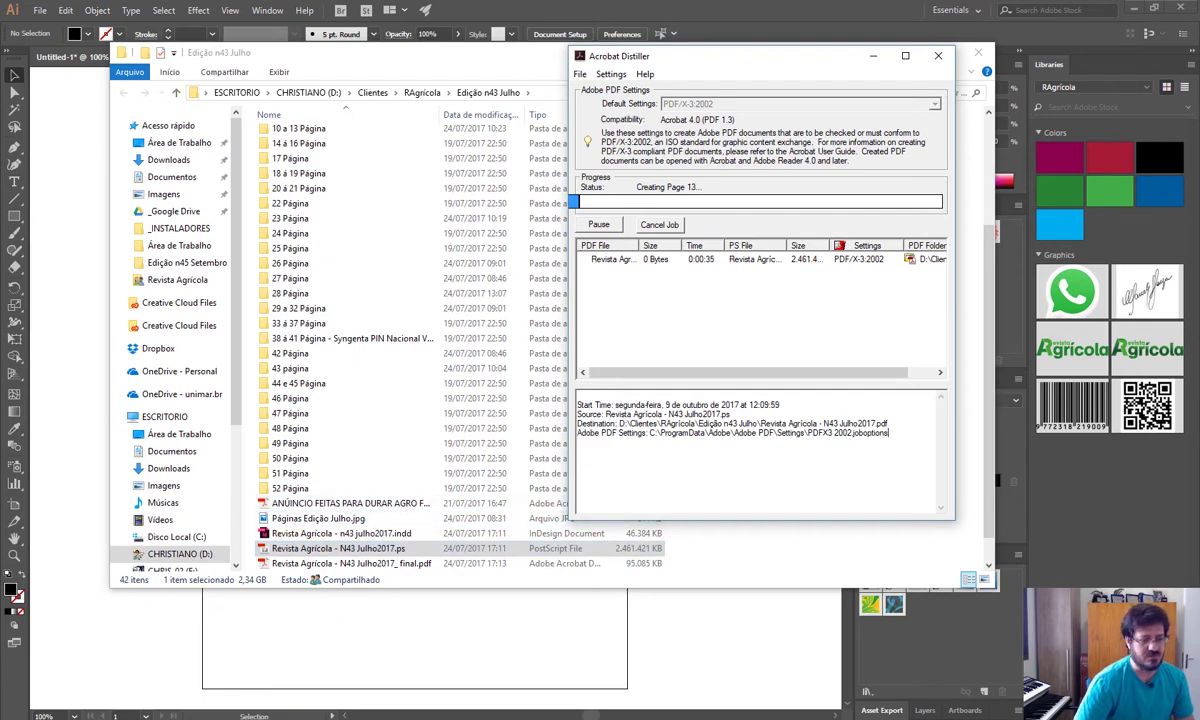
Switch to the final magazine PDF in Acrobat Pro, checking its source files in the Edição n43 Julho folder
click(248, 718)
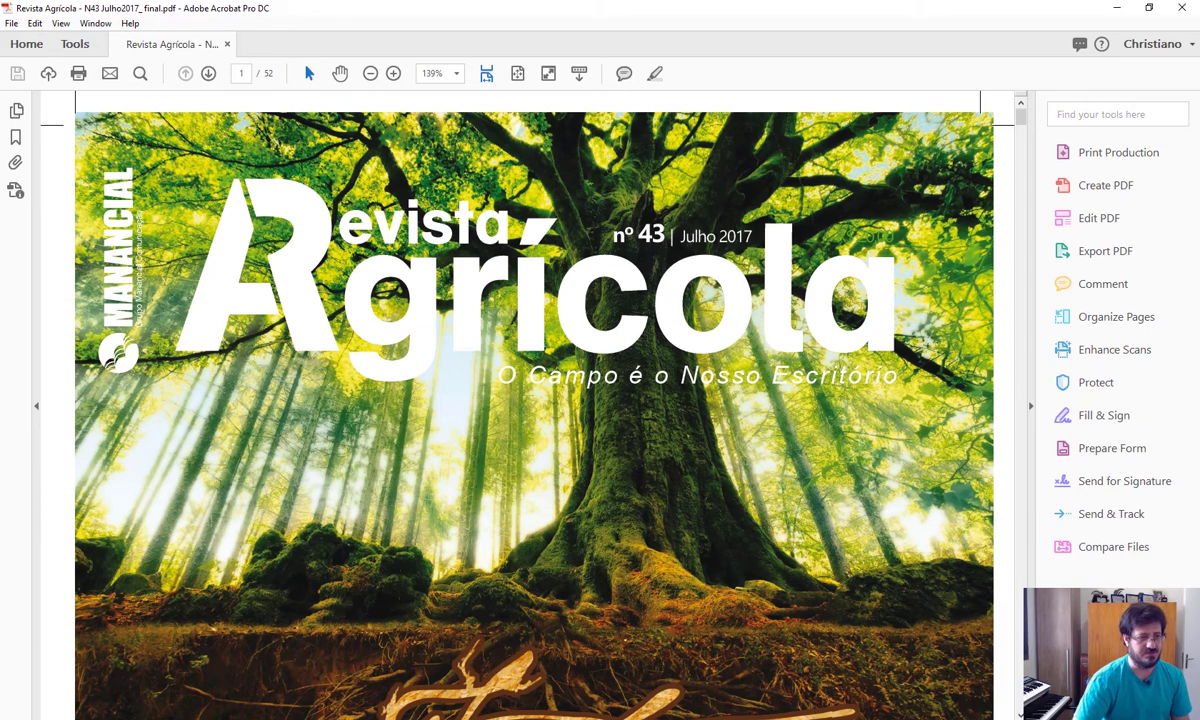
mouse_move(333, 719)
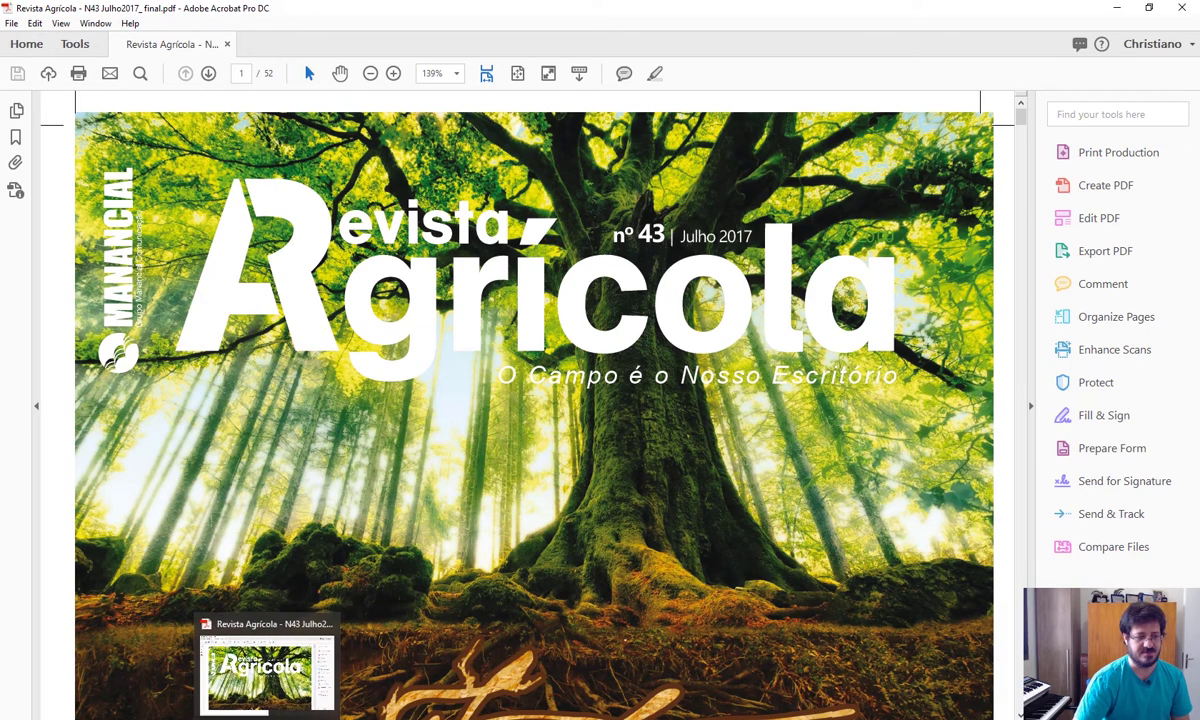
click(297, 719)
click(245, 719)
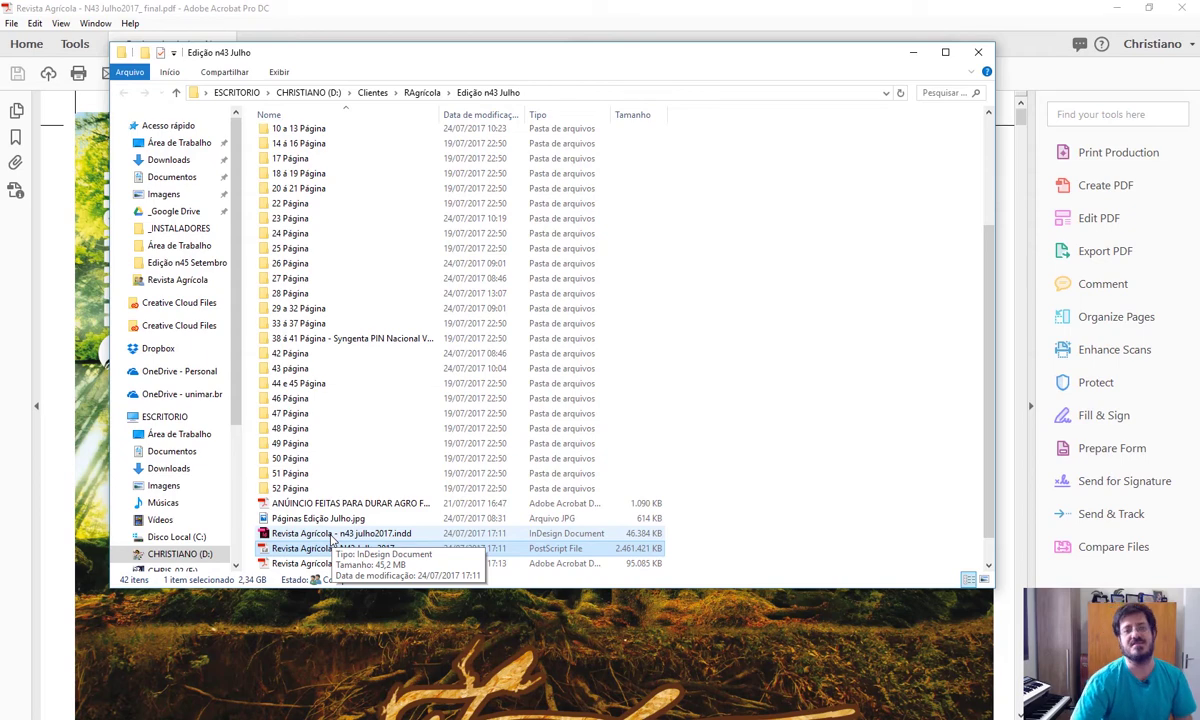
click(490, 18)
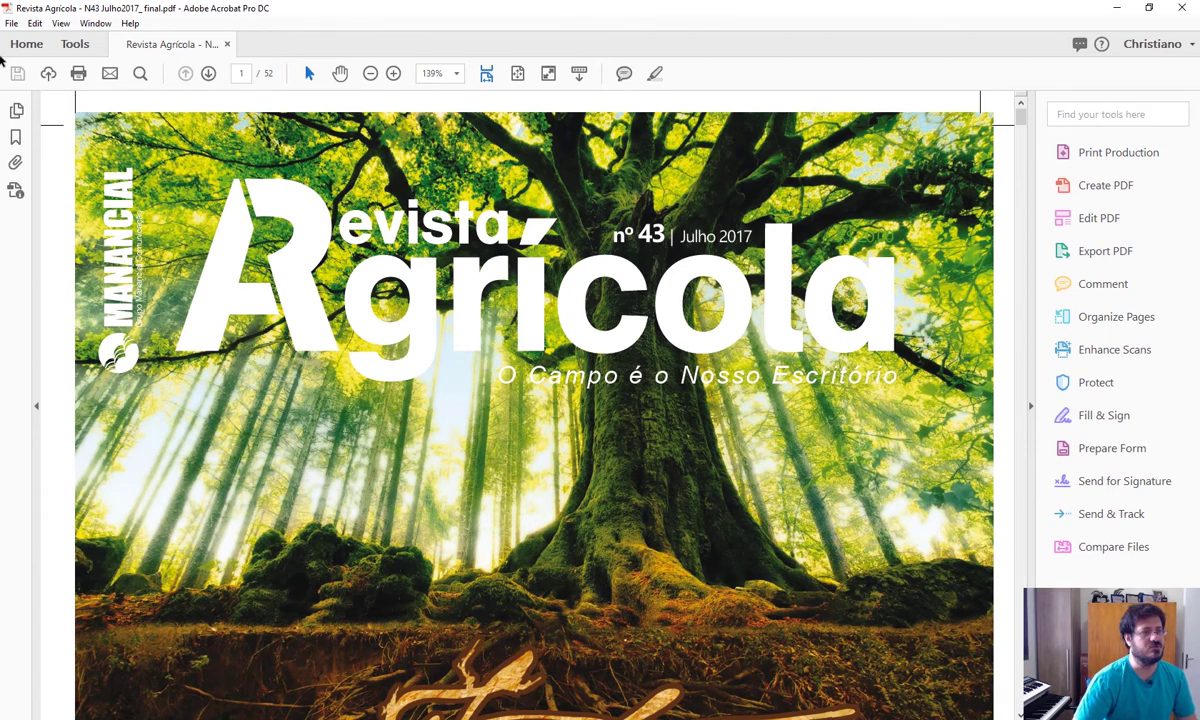
Enable Show art, trim, & bleed boxes in the Page Display preferences
click(36, 24)
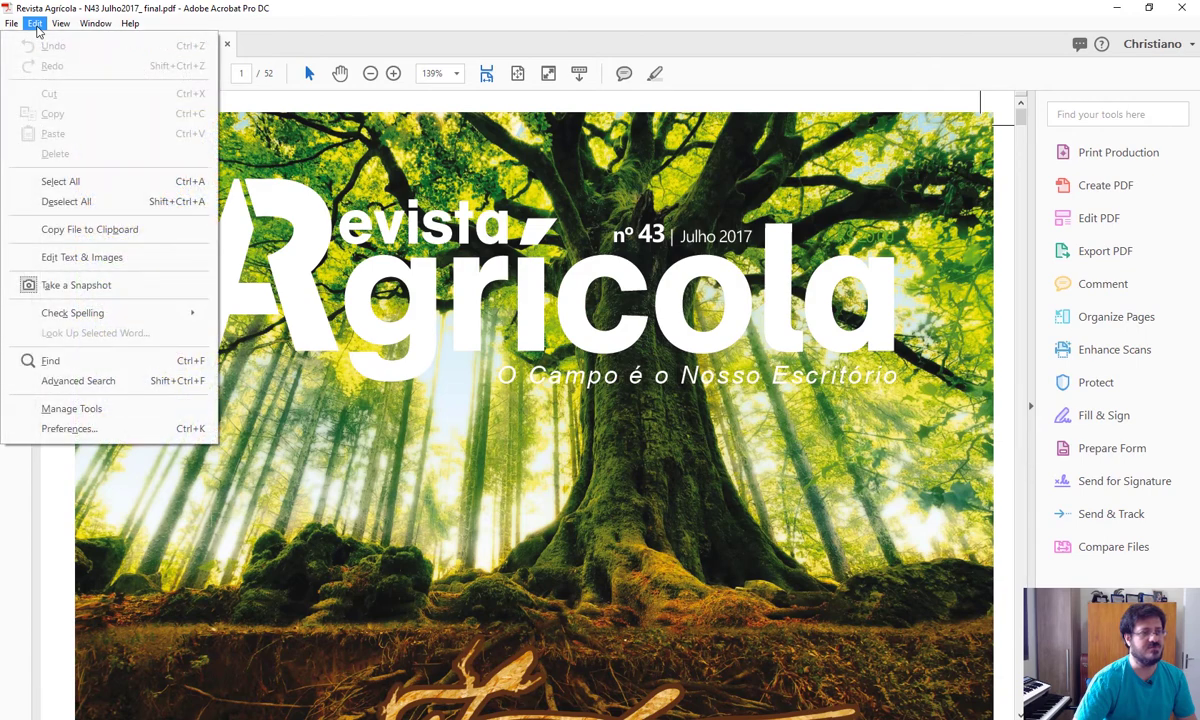
click(57, 429)
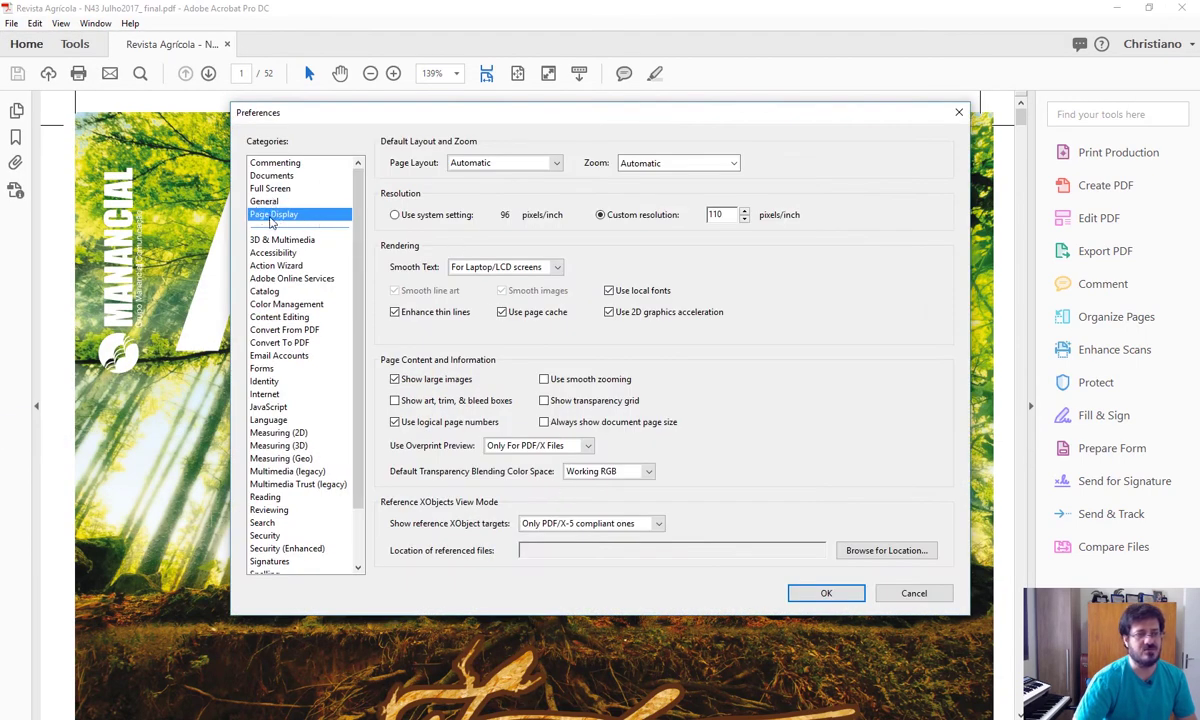
click(394, 400)
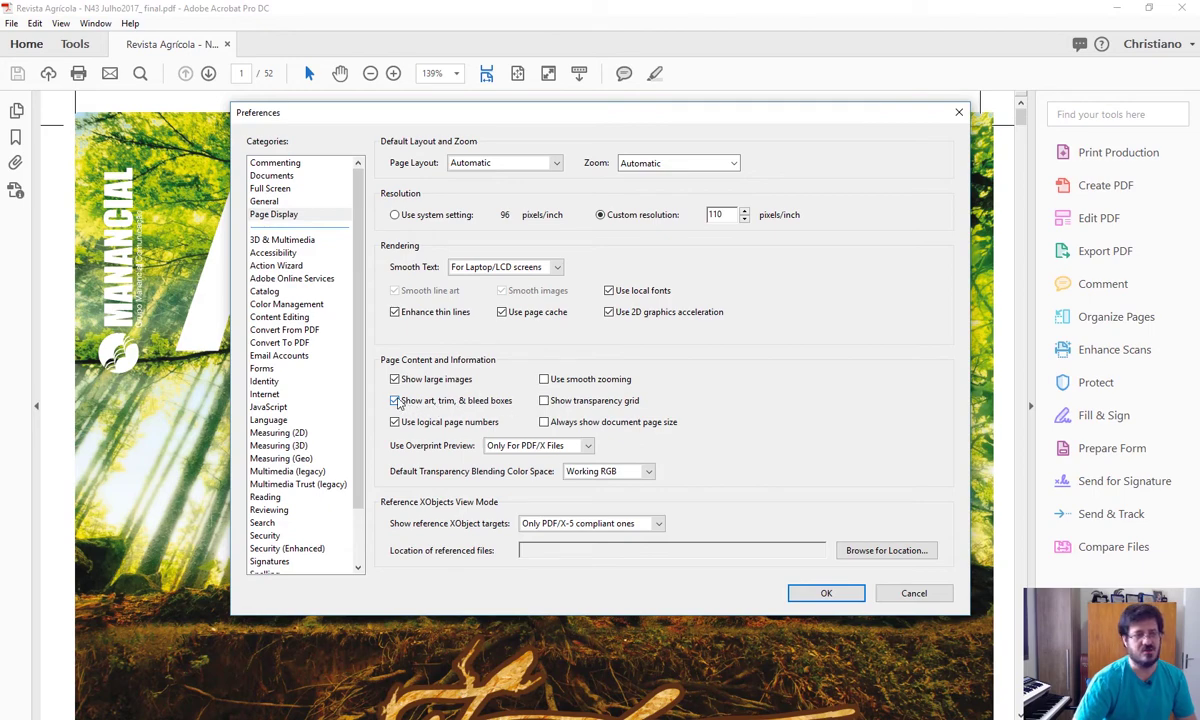
click(825, 593)
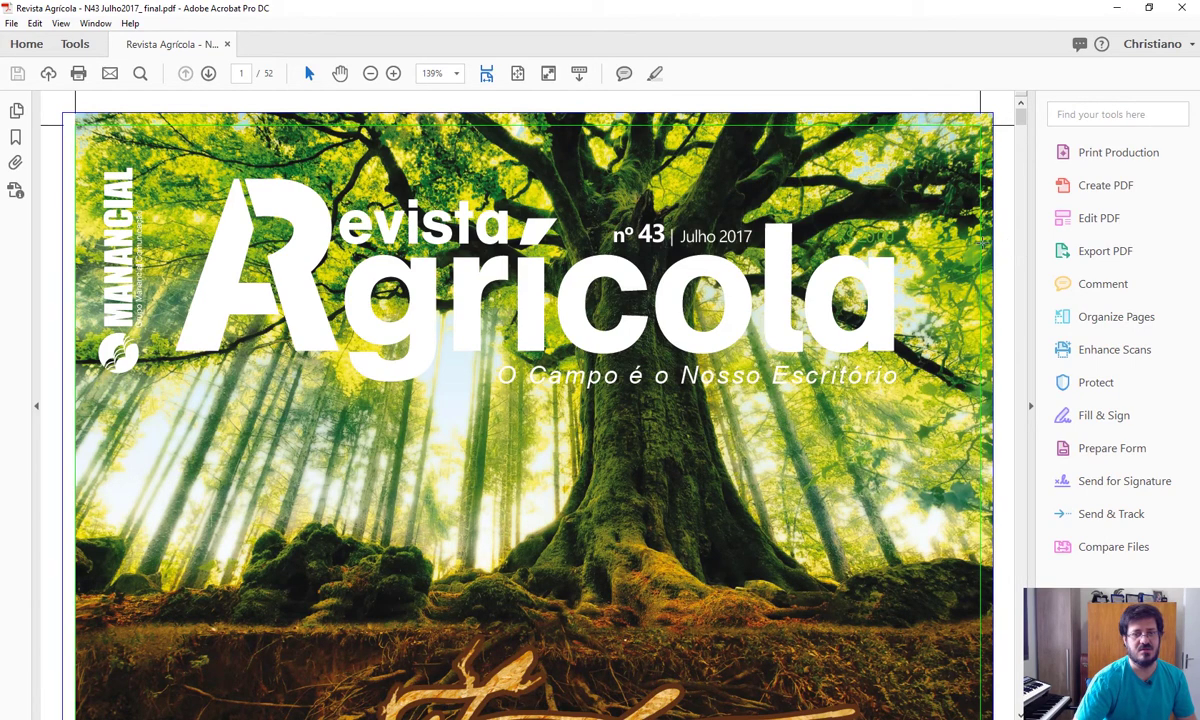
Examine the trim and bleed lines around the cover and page 2, and return to the top of the cover
scroll(940, 230, down, 1)
scroll(980, 244, down, 15)
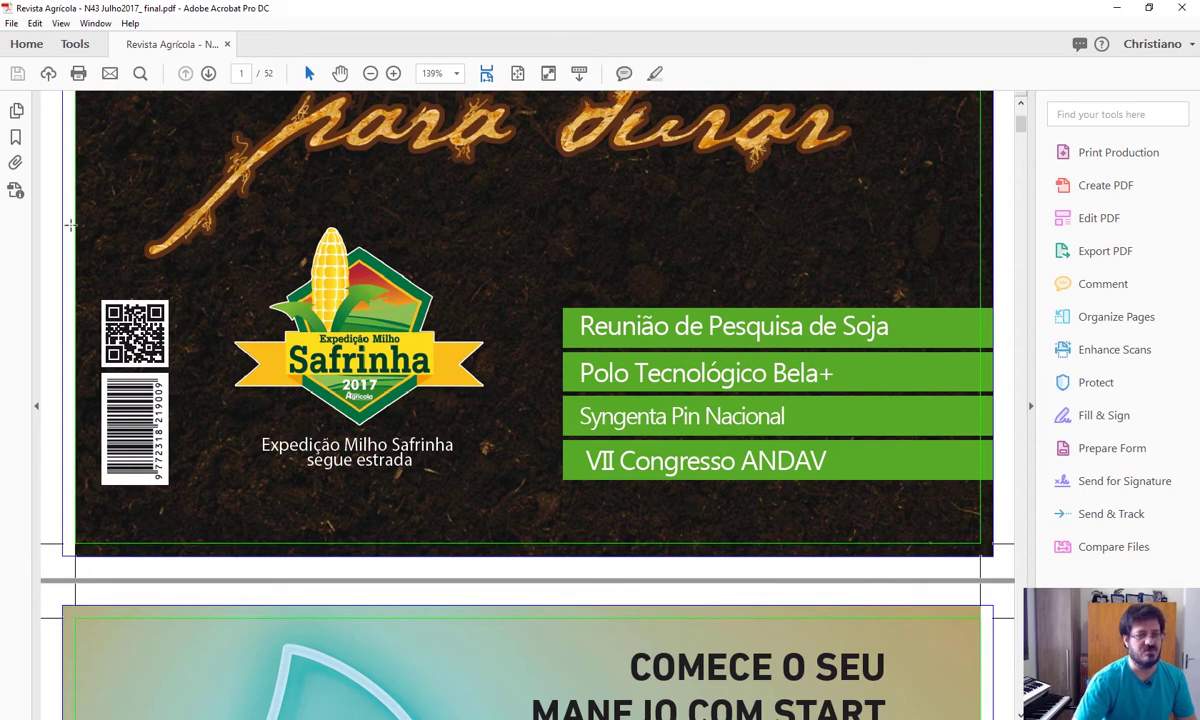
scroll(70, 200, down, 5)
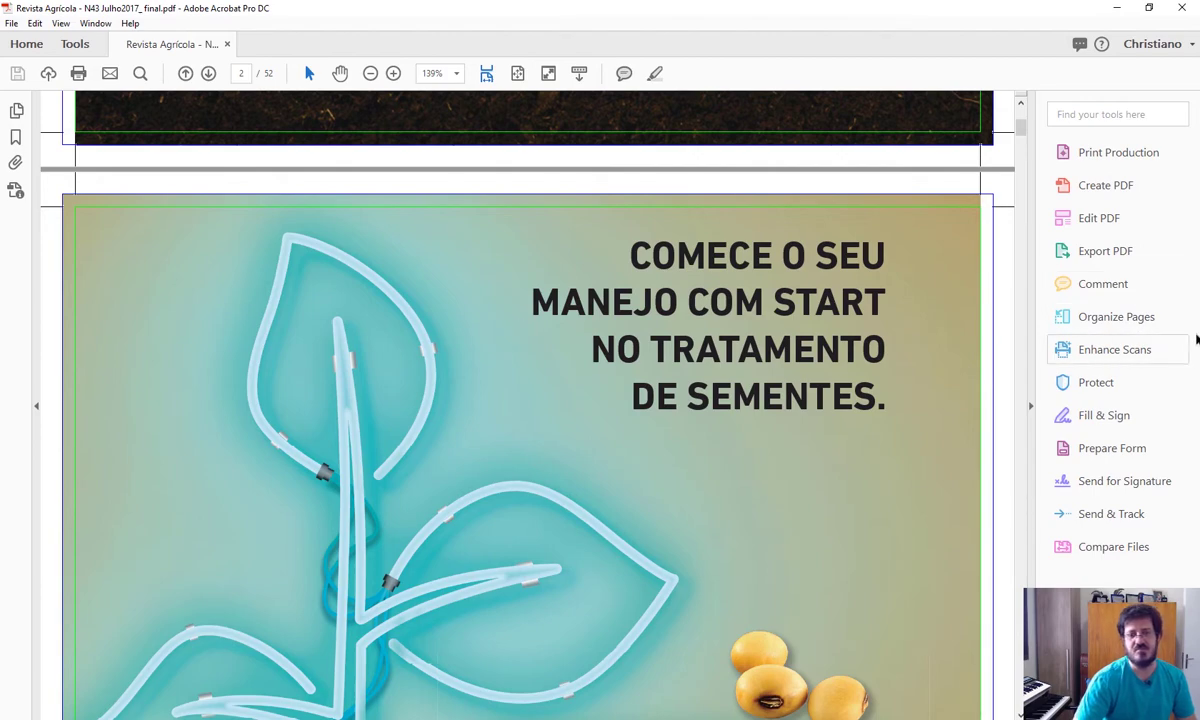
scroll(700, 390, down, 2)
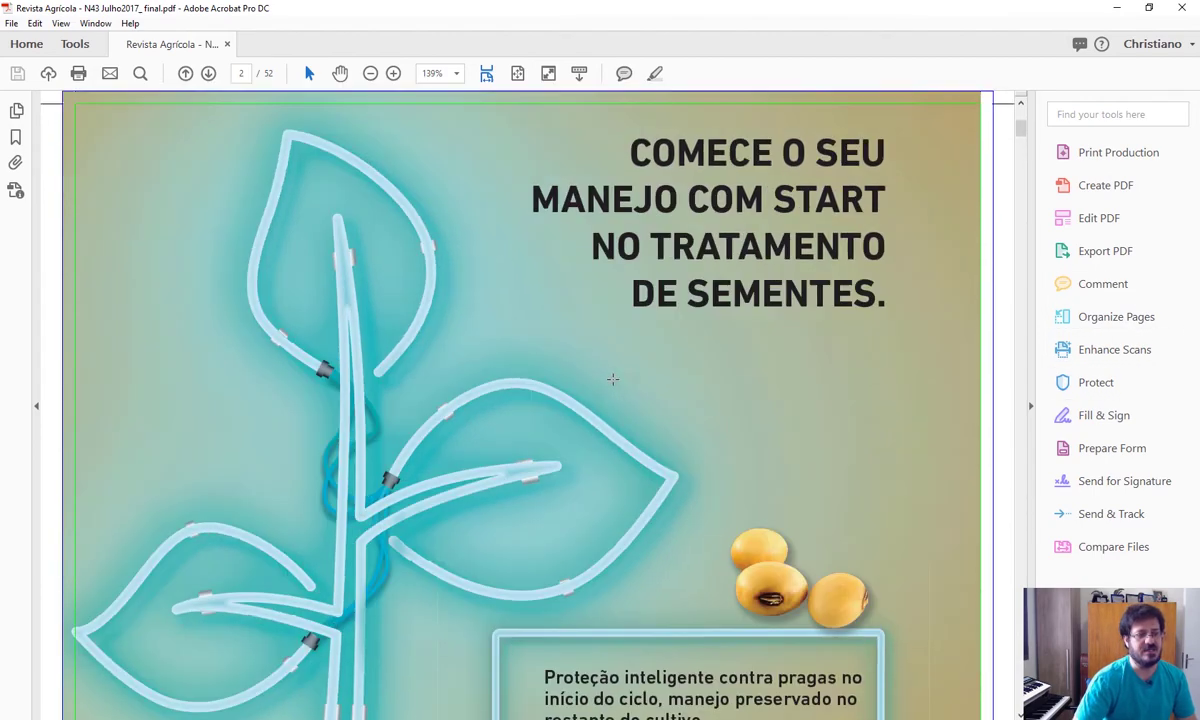
scroll(619, 383, up, 8)
scroll(477, 323, up, 5)
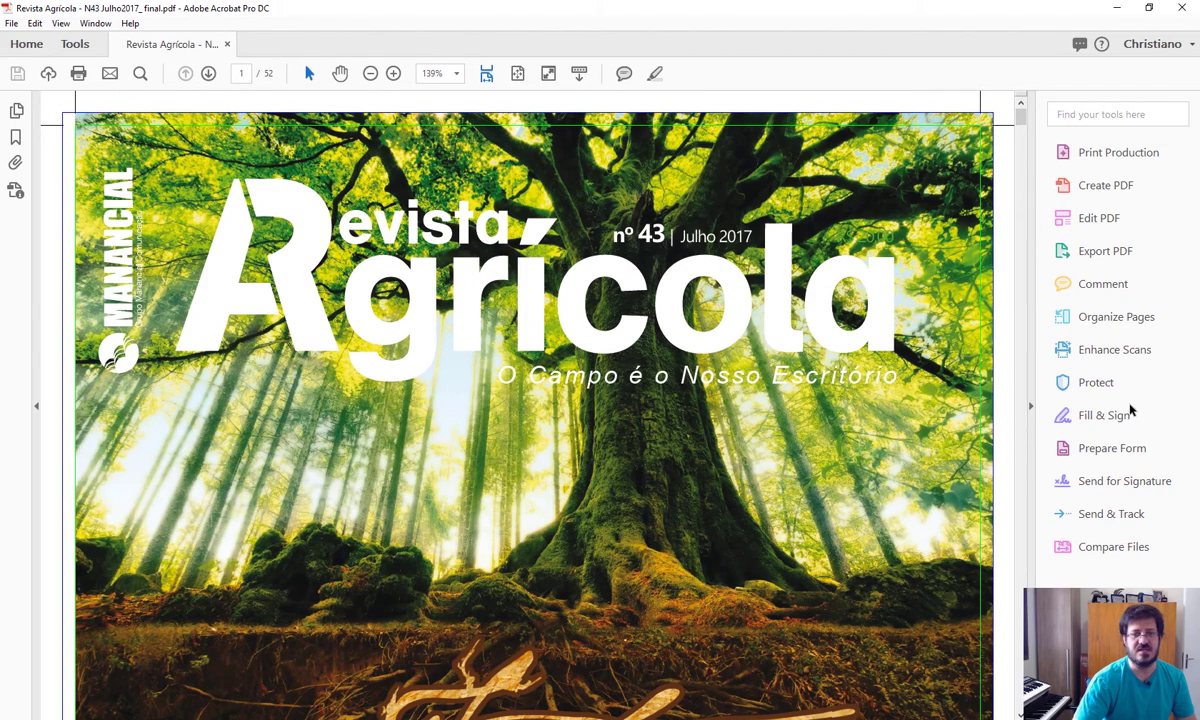
Open the Print Production Output Preview and compare the top of page 2 with the Process Black plate off and on, keeping the window aside
click(1100, 155)
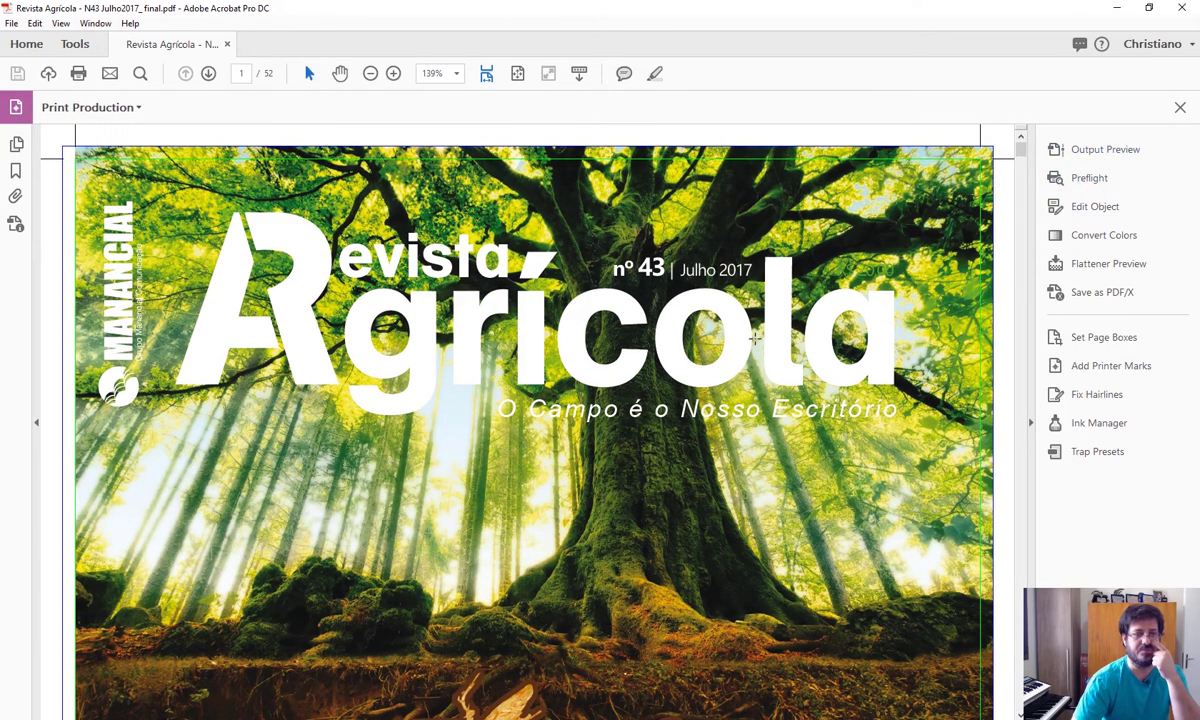
click(1099, 160)
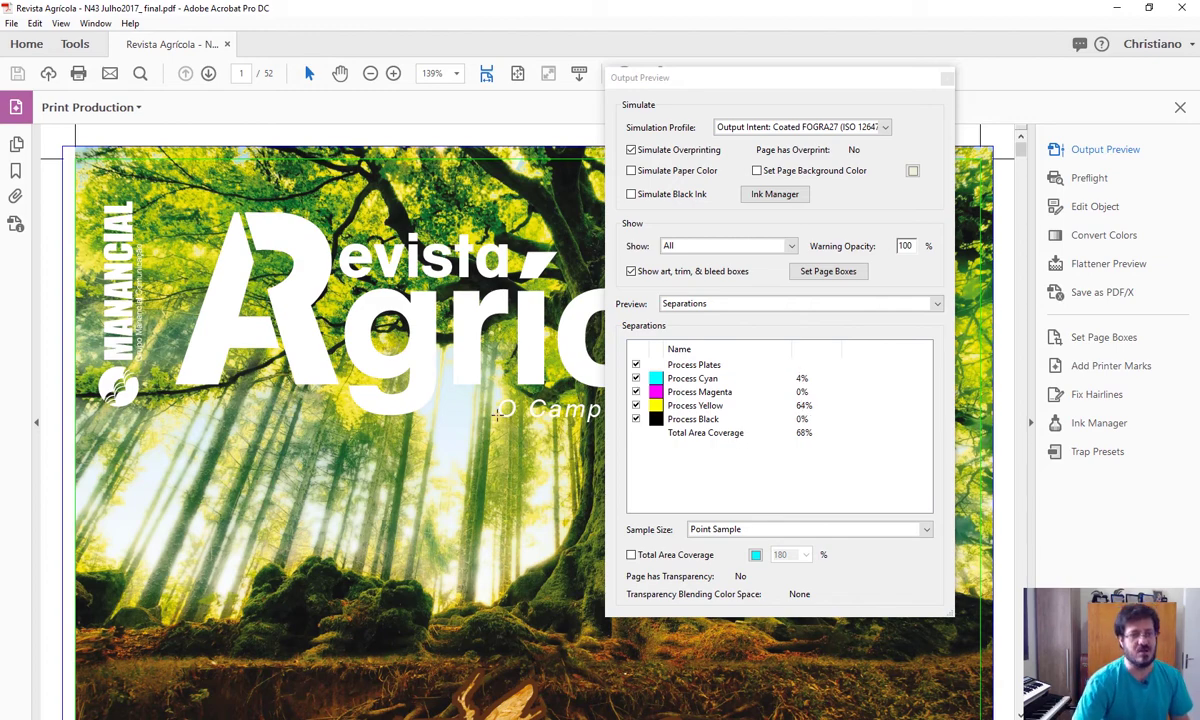
click(636, 419)
scroll(405, 388, down, 10)
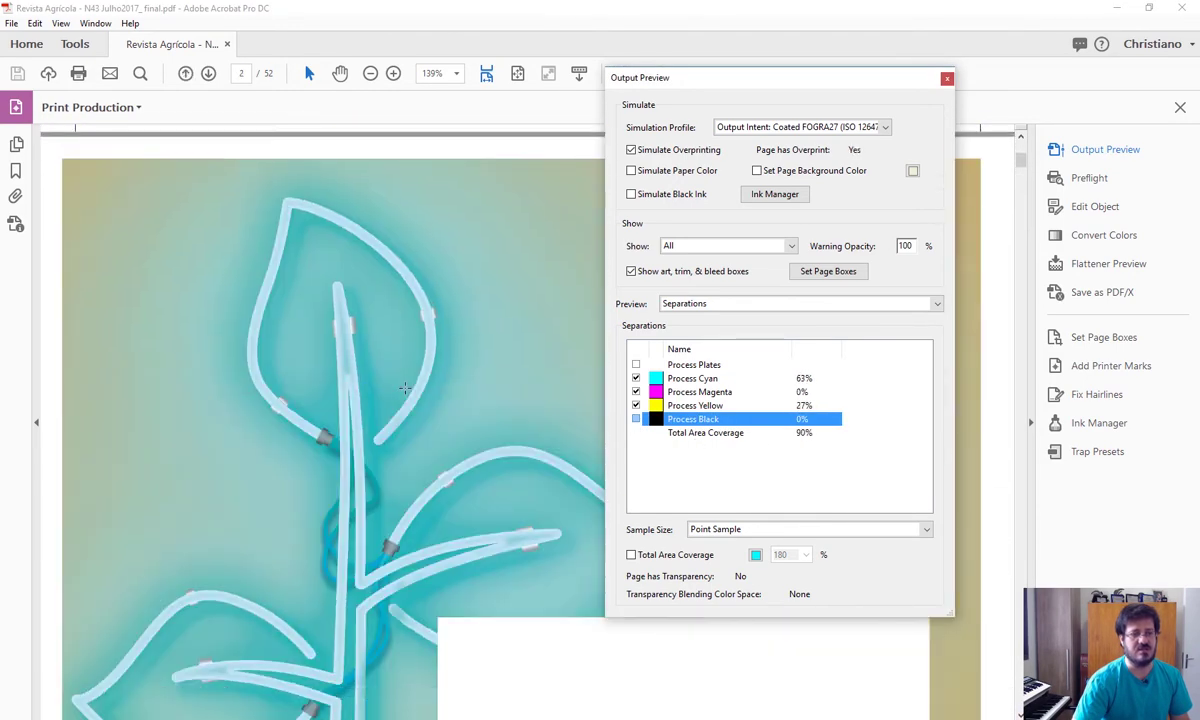
drag(830, 76, 1195, 101)
scroll(513, 362, down, 1)
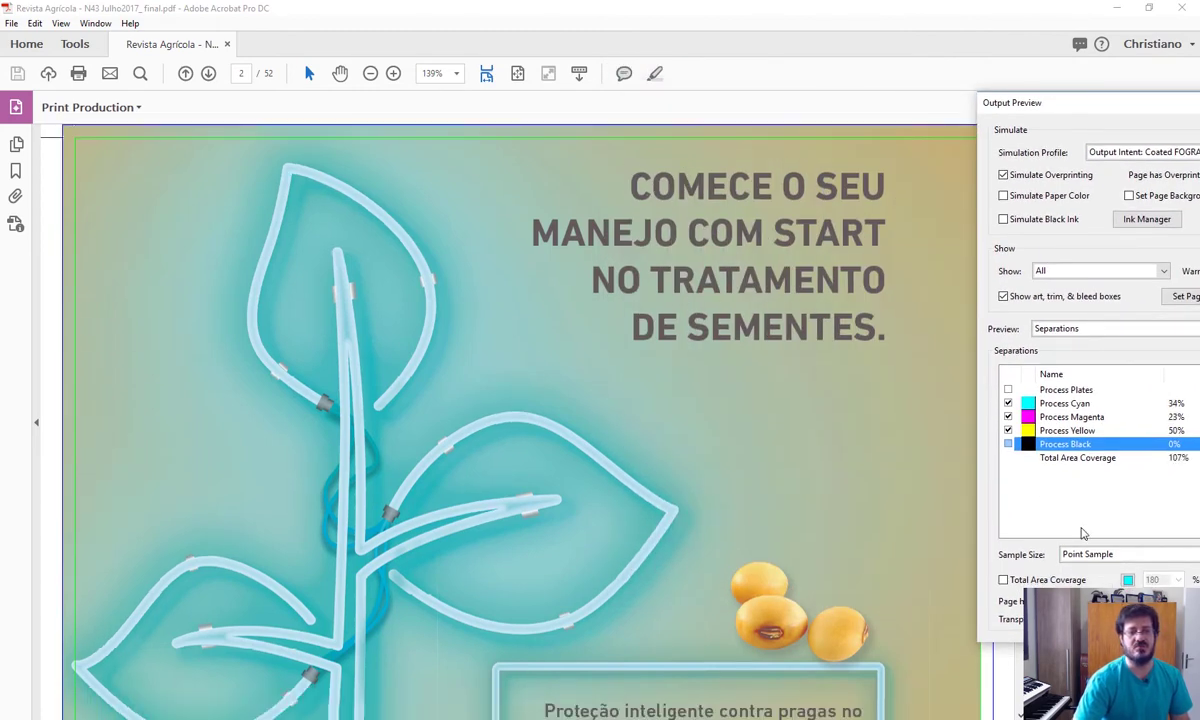
click(1008, 444)
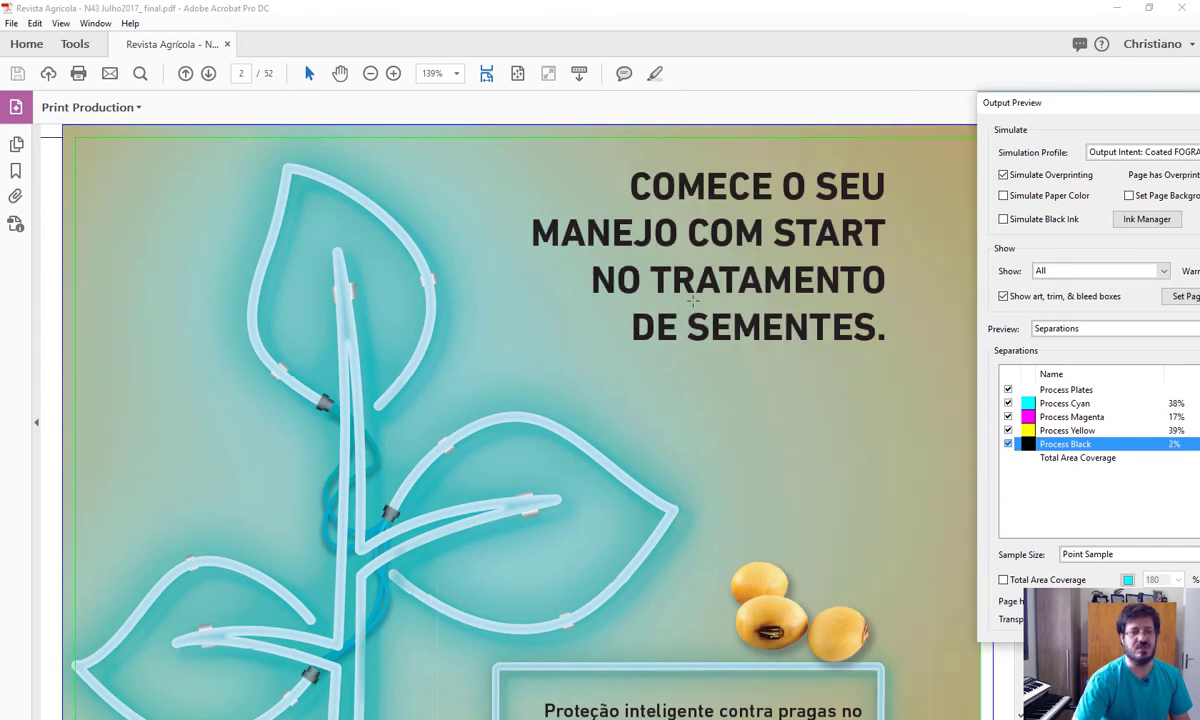
Compare the START logo and text on the lower half of page 2 with the Process Black plate hidden and shown
scroll(710, 338, down, 5)
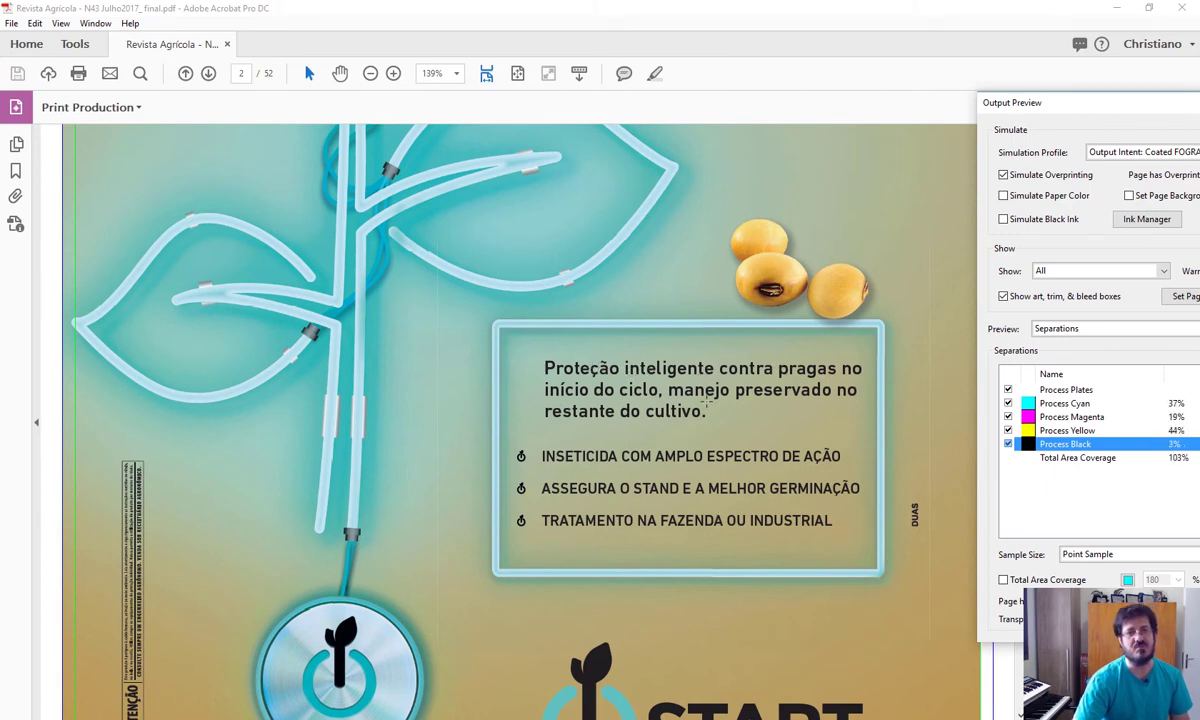
scroll(607, 426, down, 5)
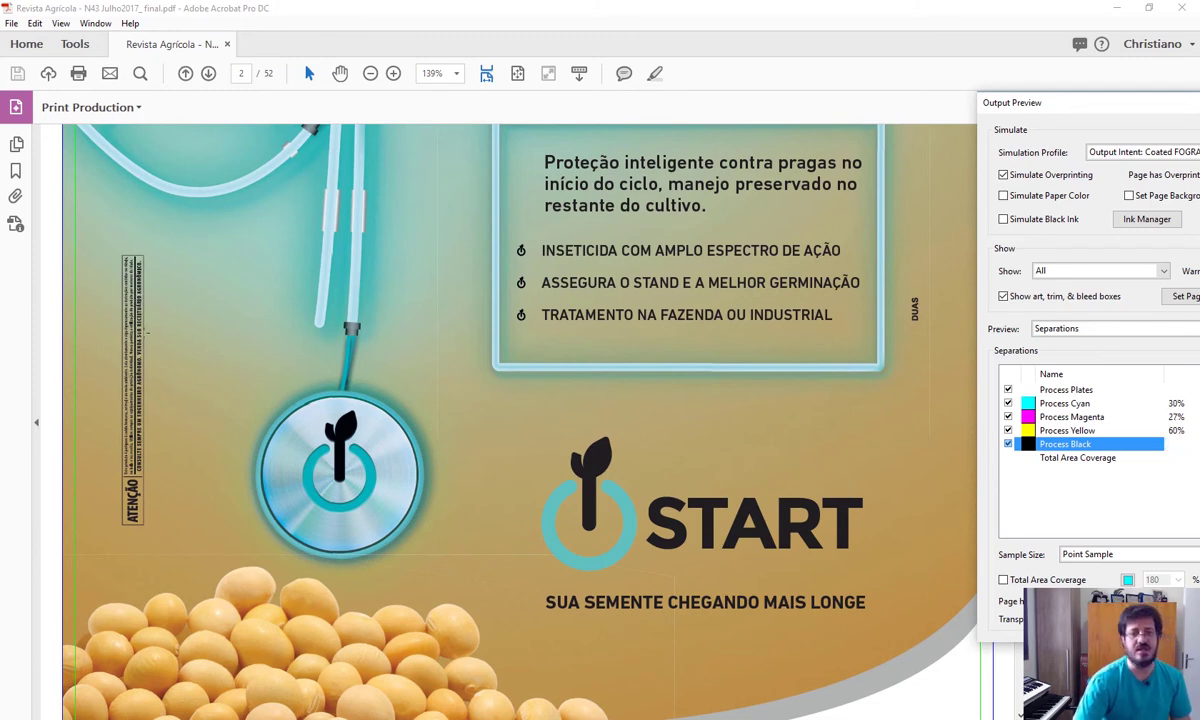
click(1008, 444)
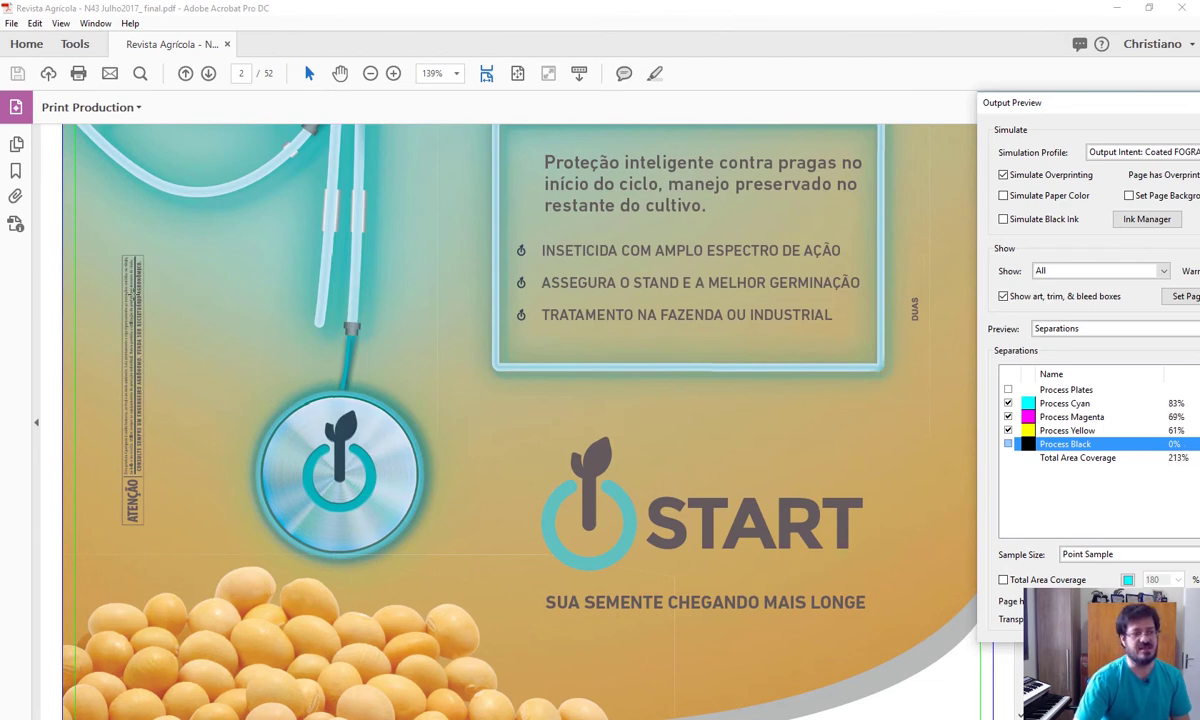
scroll(357, 441, down, 5)
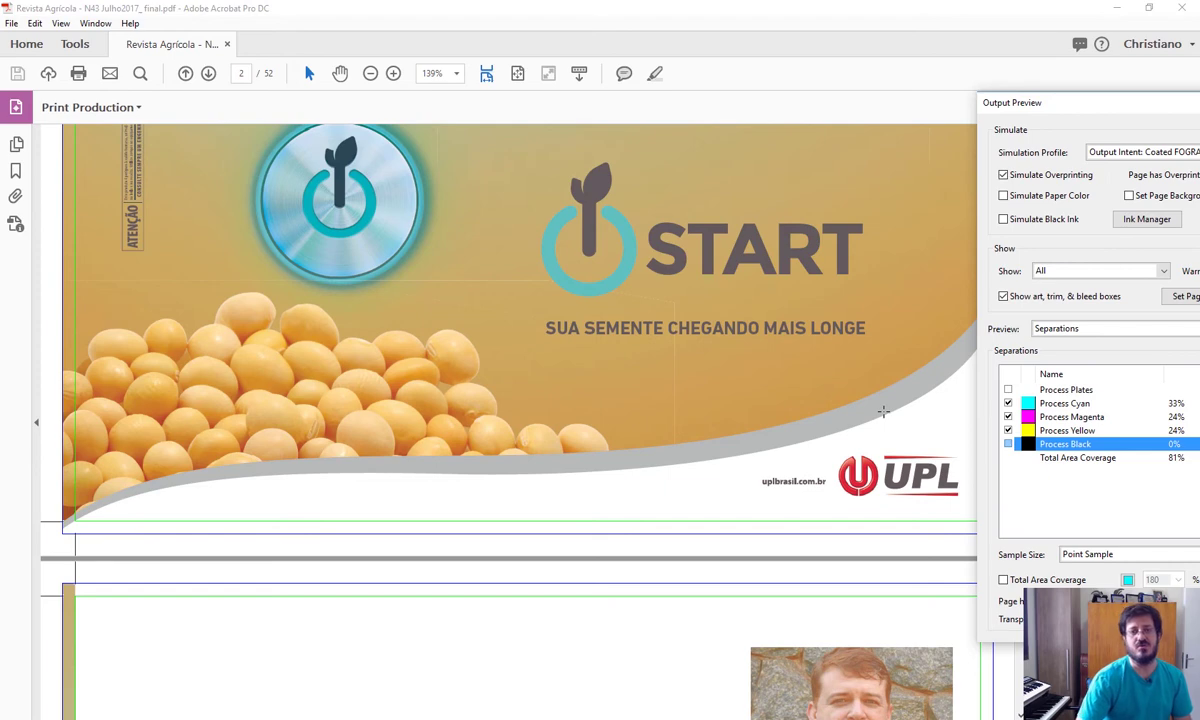
scroll(882, 410, up, 1)
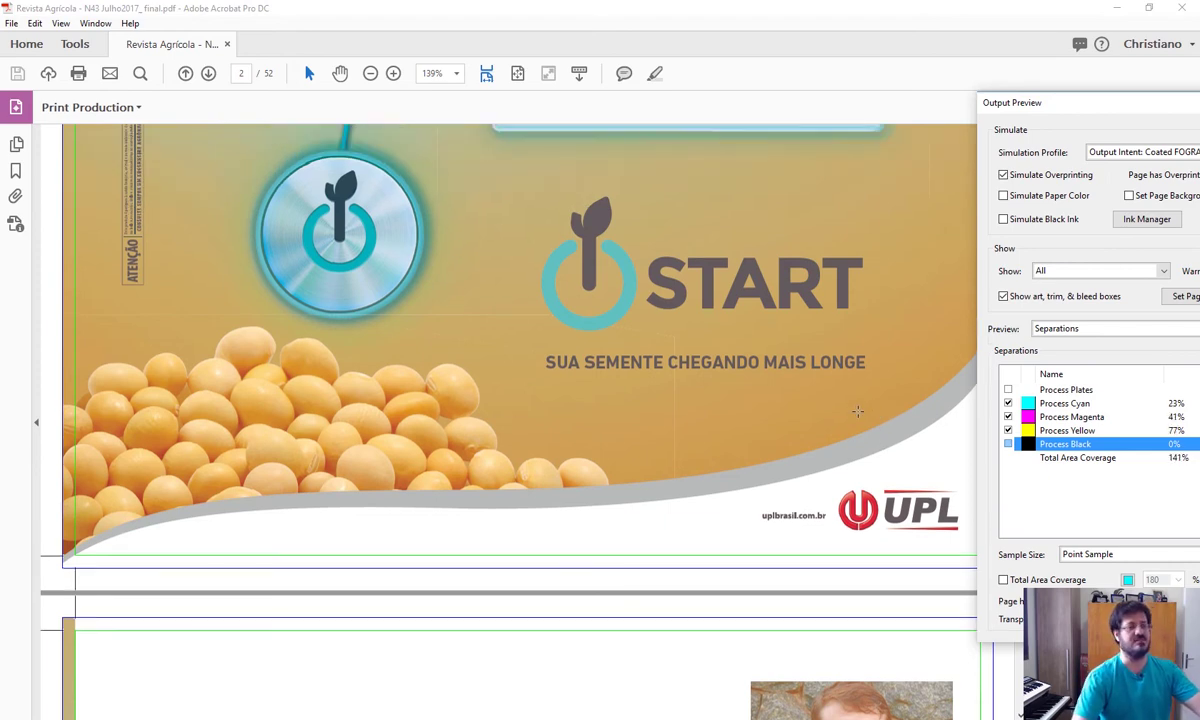
scroll(857, 411, up, 3)
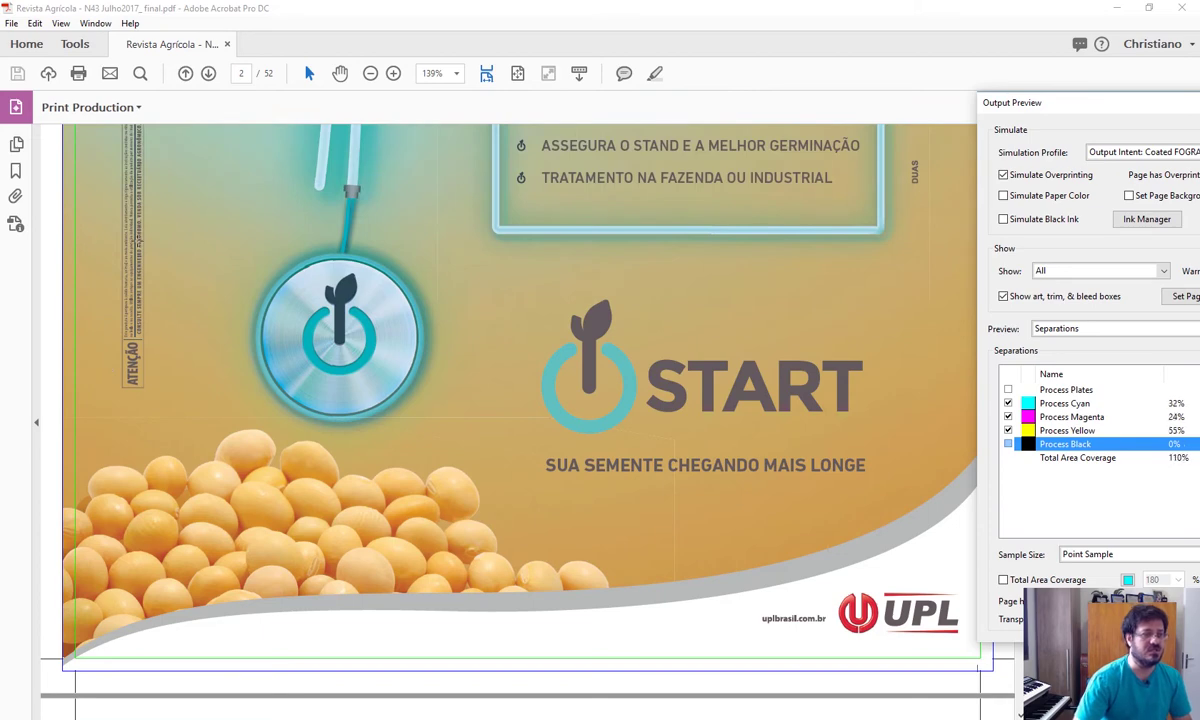
click(1008, 444)
click(1008, 444)
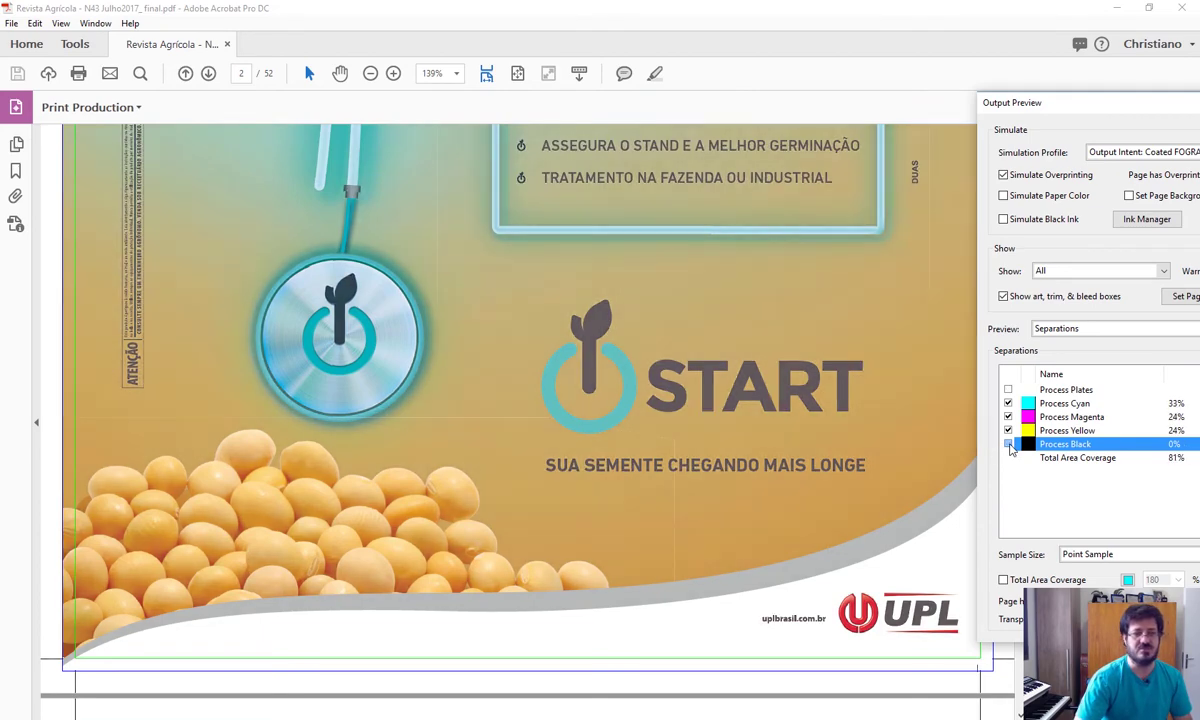
click(1008, 444)
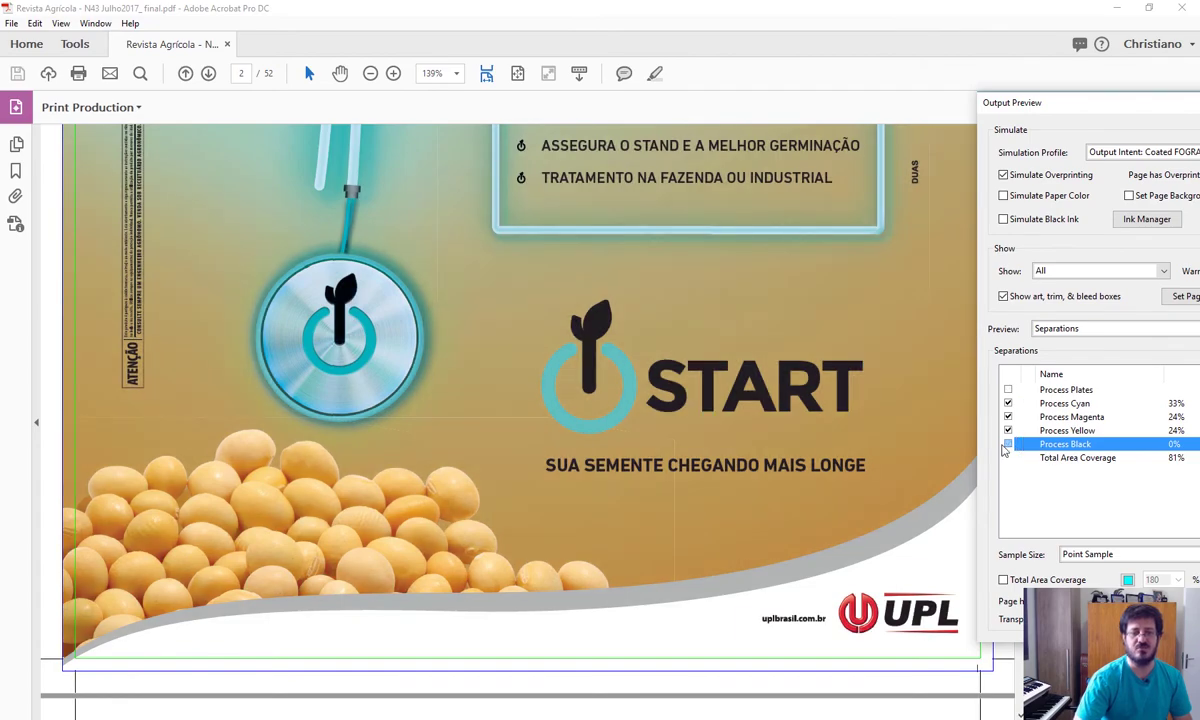
click(1008, 444)
Check the editorial text on page 3 by showing the Process Black plate and hiding it again
scroll(720, 444, down, 10)
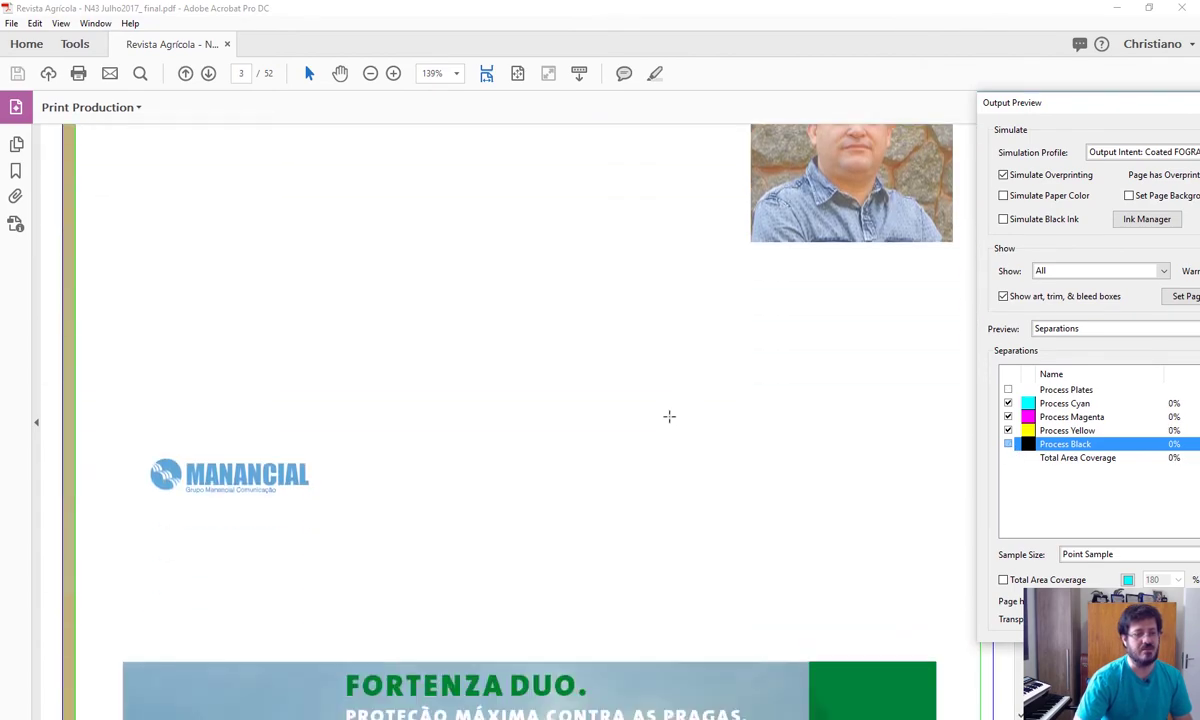
scroll(578, 436, up, 5)
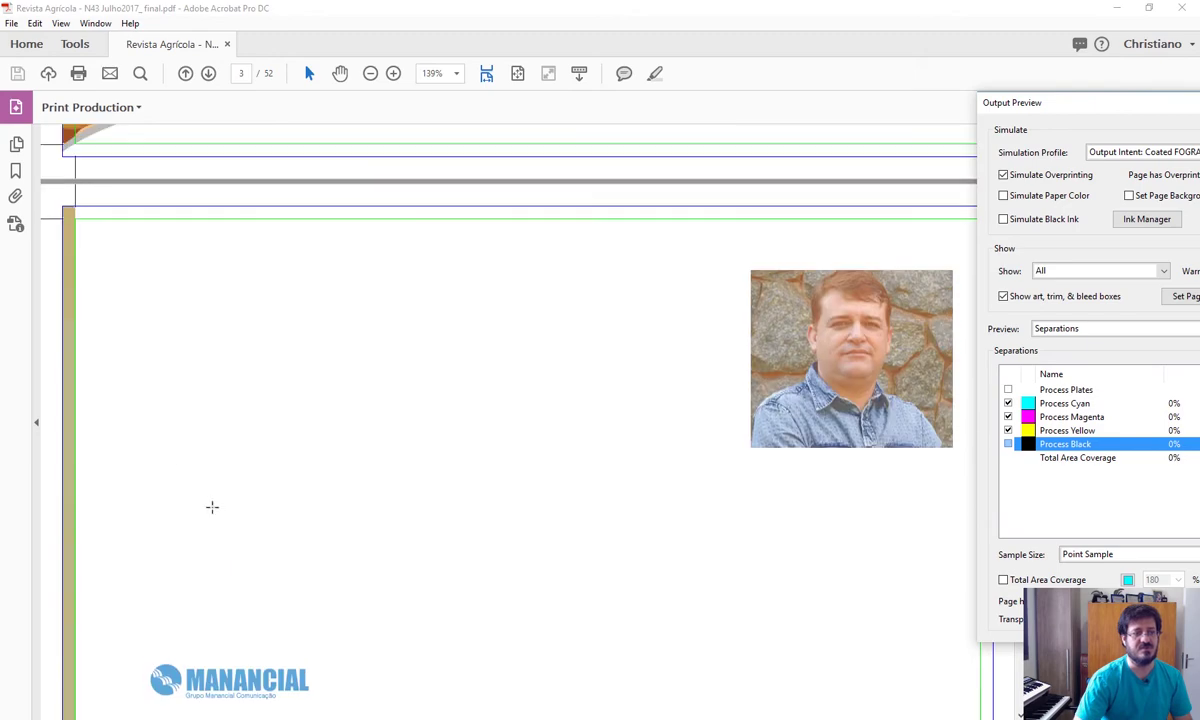
click(1008, 444)
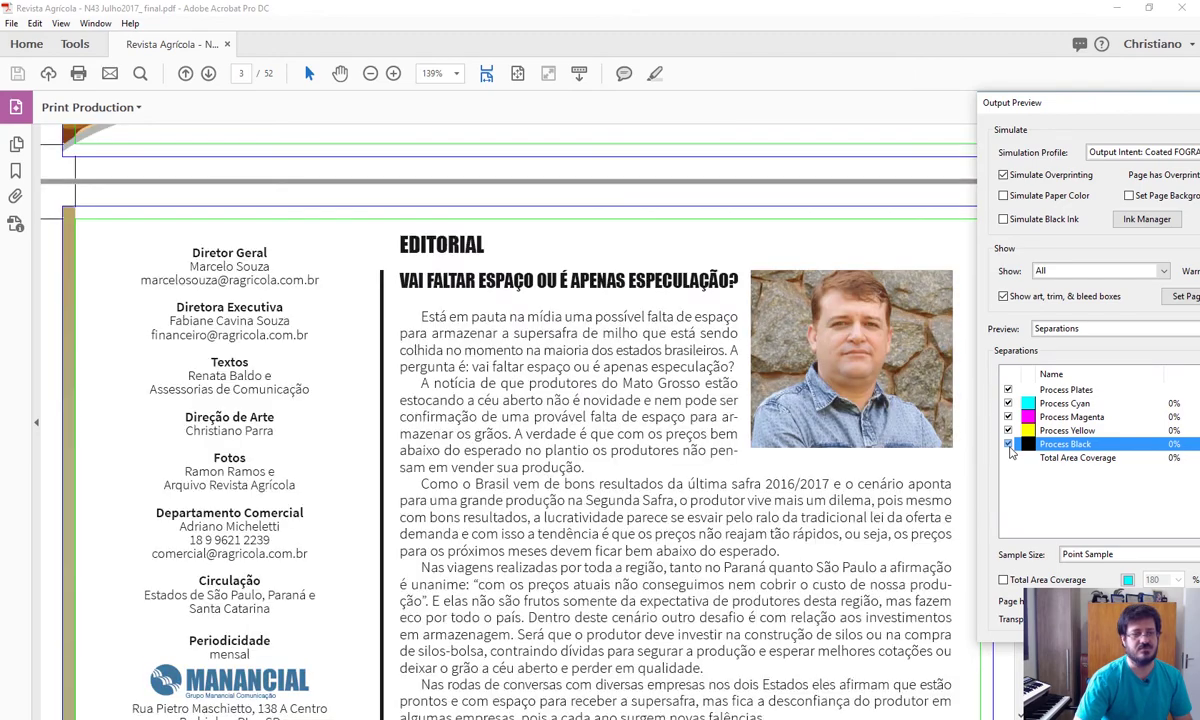
click(1008, 444)
Check the contents entries on page 4 with the Process Black plate off and on, leaving it hidden
scroll(612, 396, down, 10)
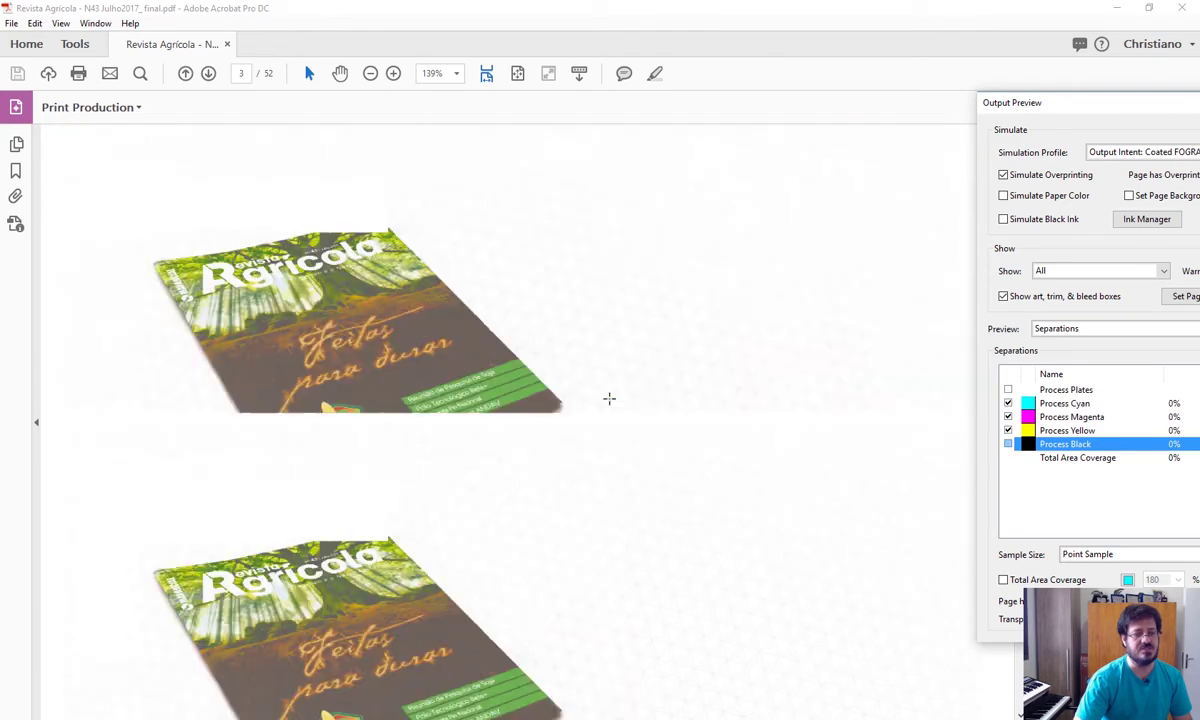
scroll(609, 398, down, 4)
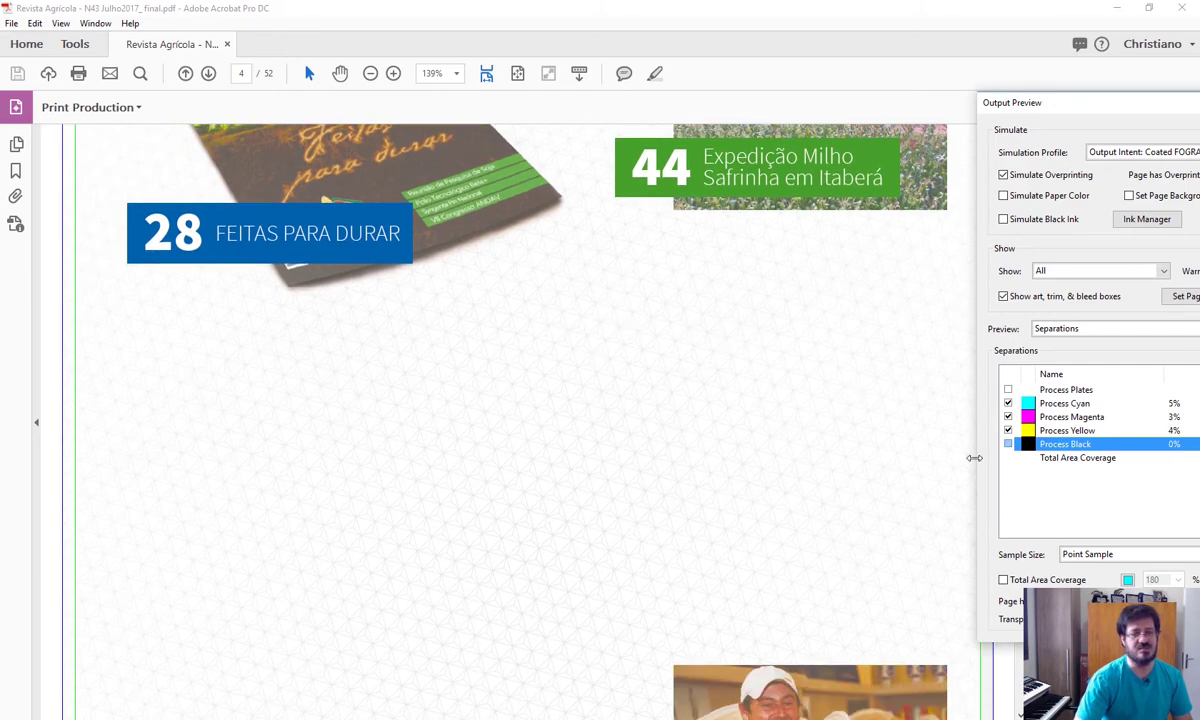
click(1008, 444)
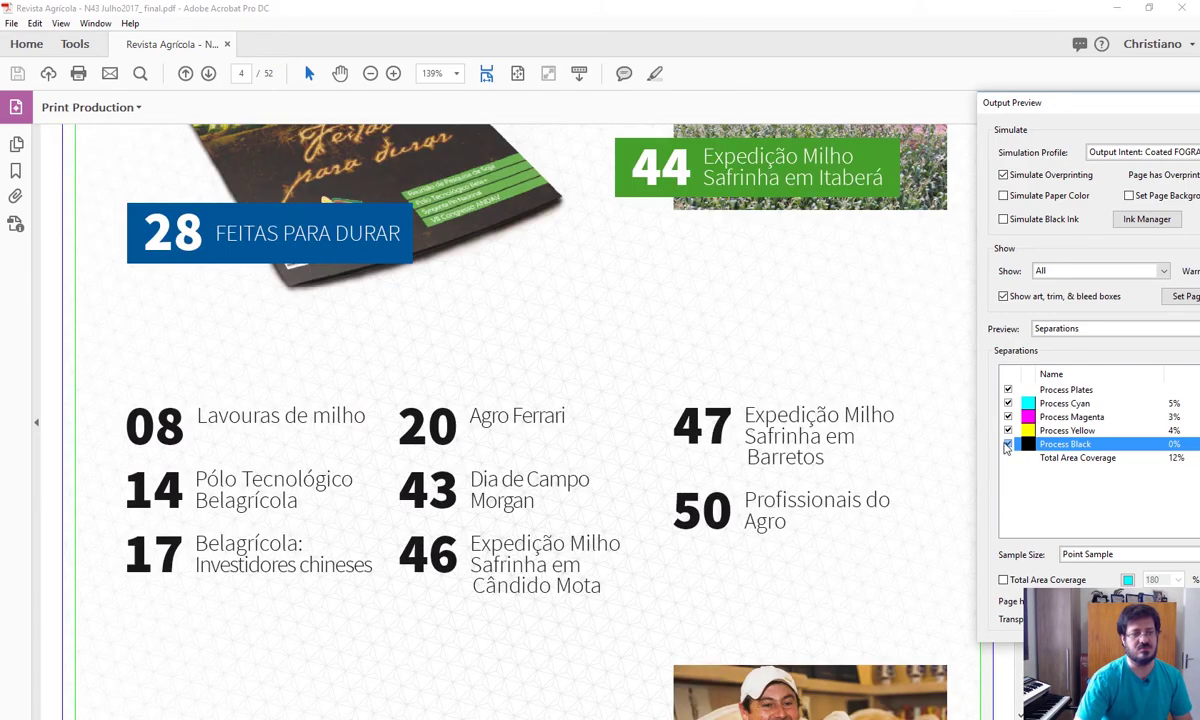
click(1006, 446)
Review pages 4 to 7 without black, and toggle Process Black on the lower text of the Spider 840 WG ad
scroll(408, 379, down, 15)
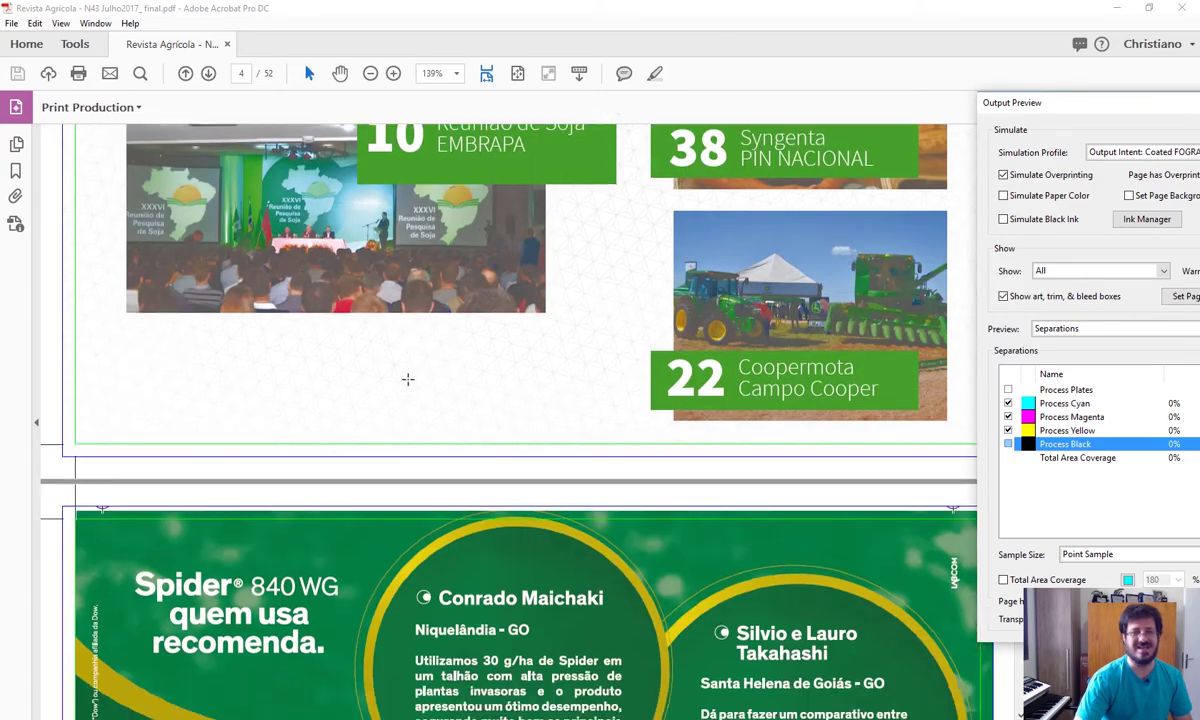
scroll(408, 379, down, 15)
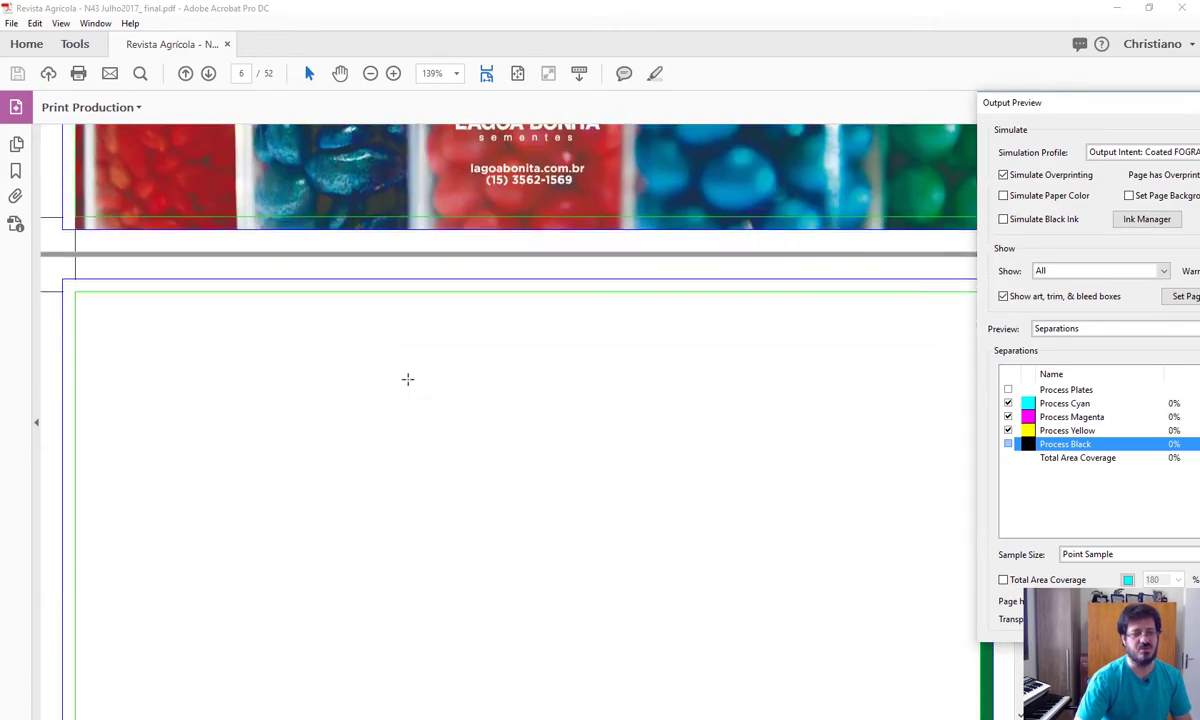
scroll(408, 379, down, 12)
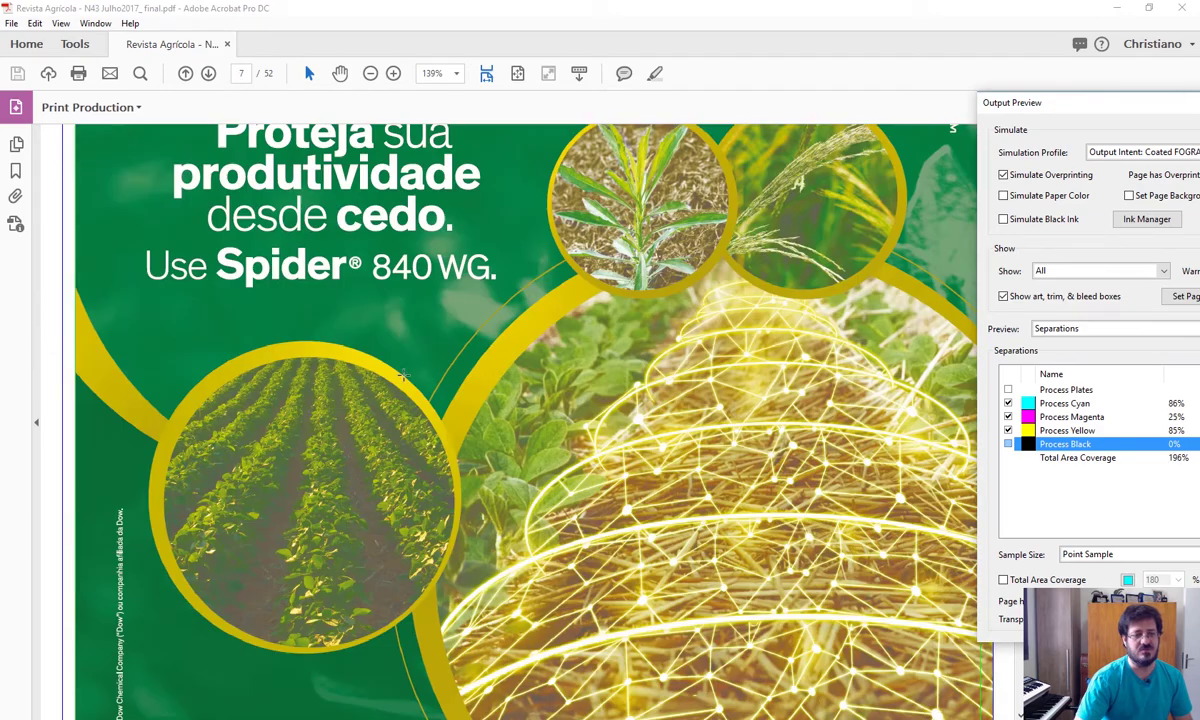
scroll(403, 375, down, 6)
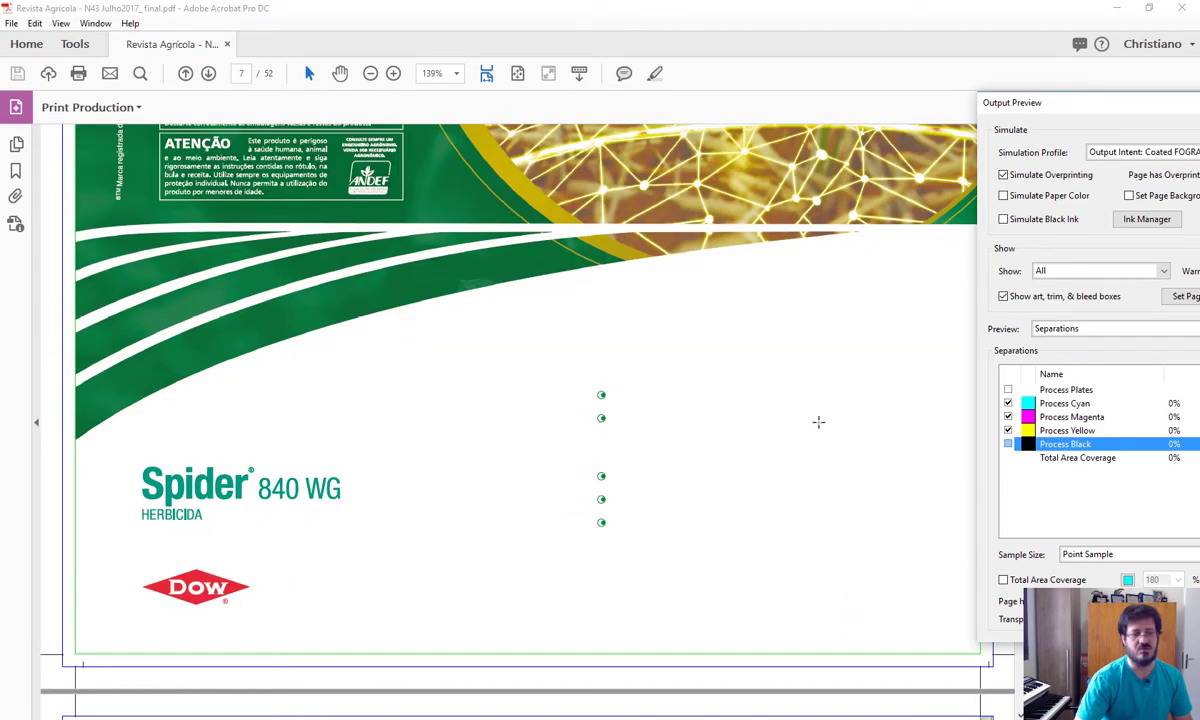
click(1008, 444)
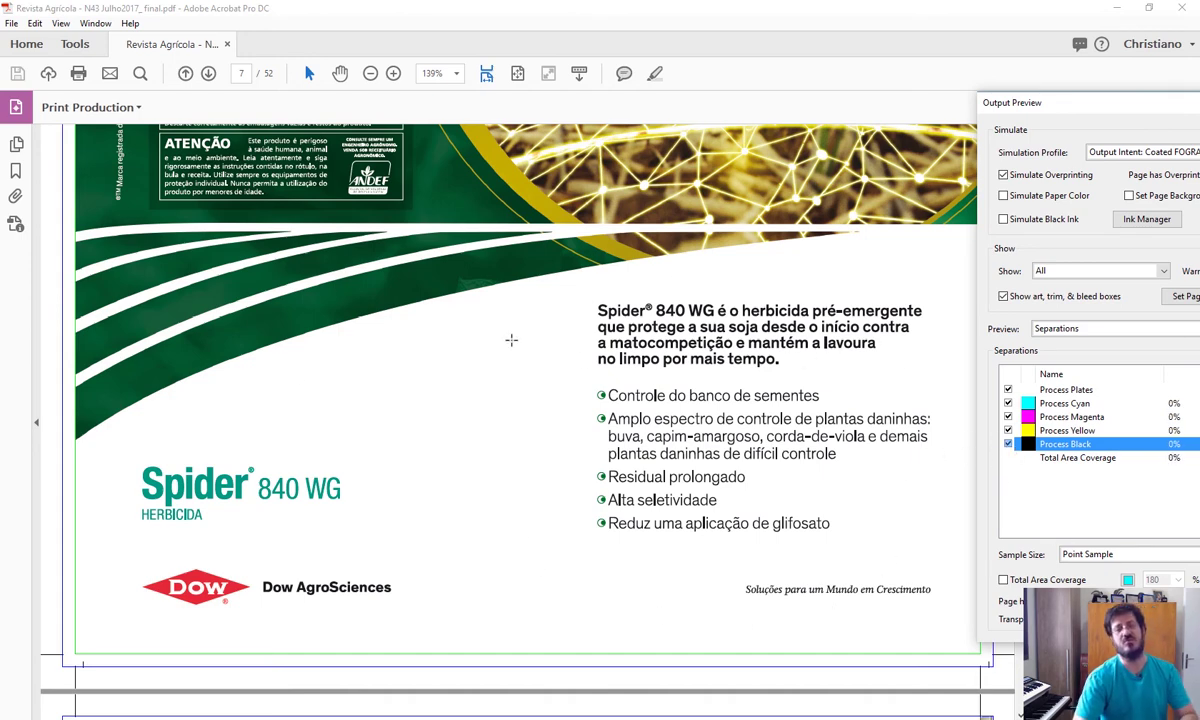
click(1008, 444)
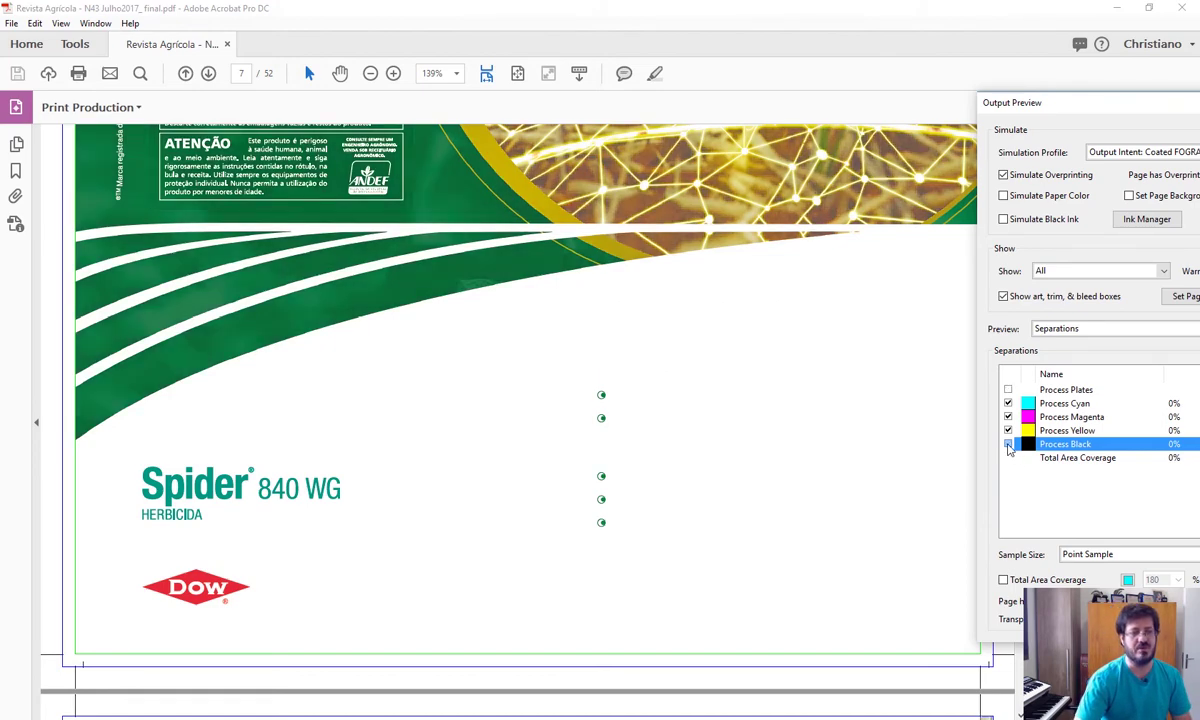
Inspect the images and shadows of the Spider ad on page 7 without black and with Process Black restored
scroll(640, 385, up, 8)
scroll(668, 398, down, 8)
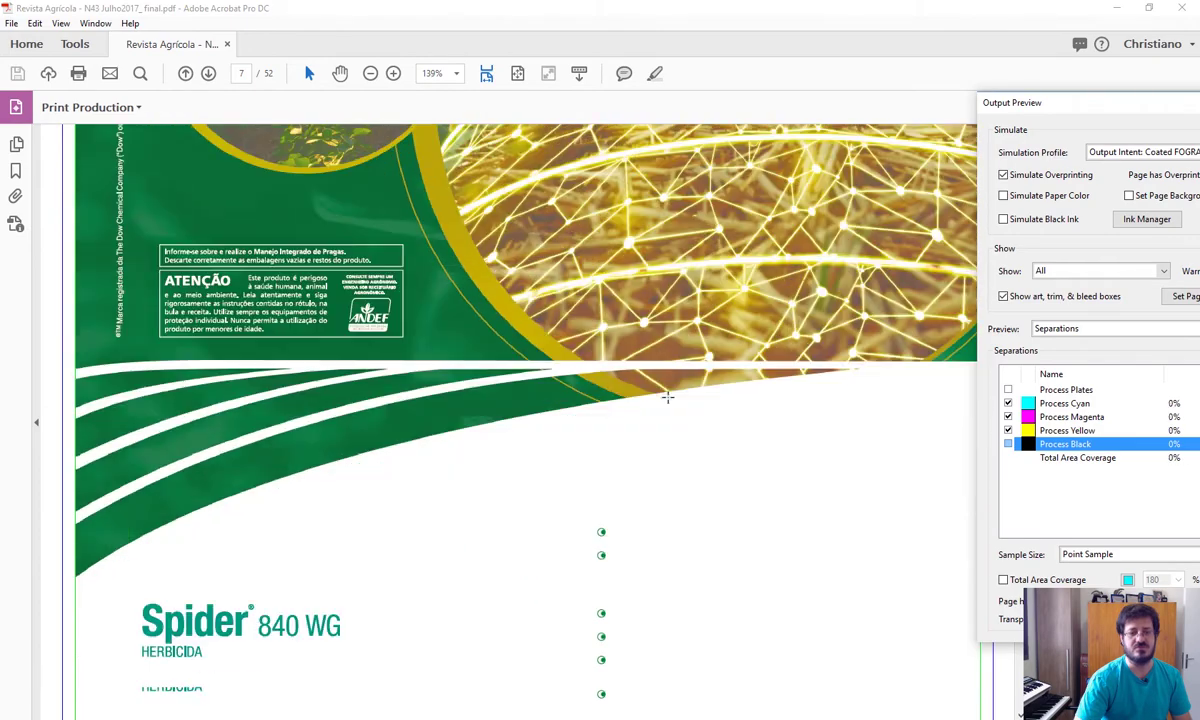
click(1008, 444)
scroll(565, 442, up, 3)
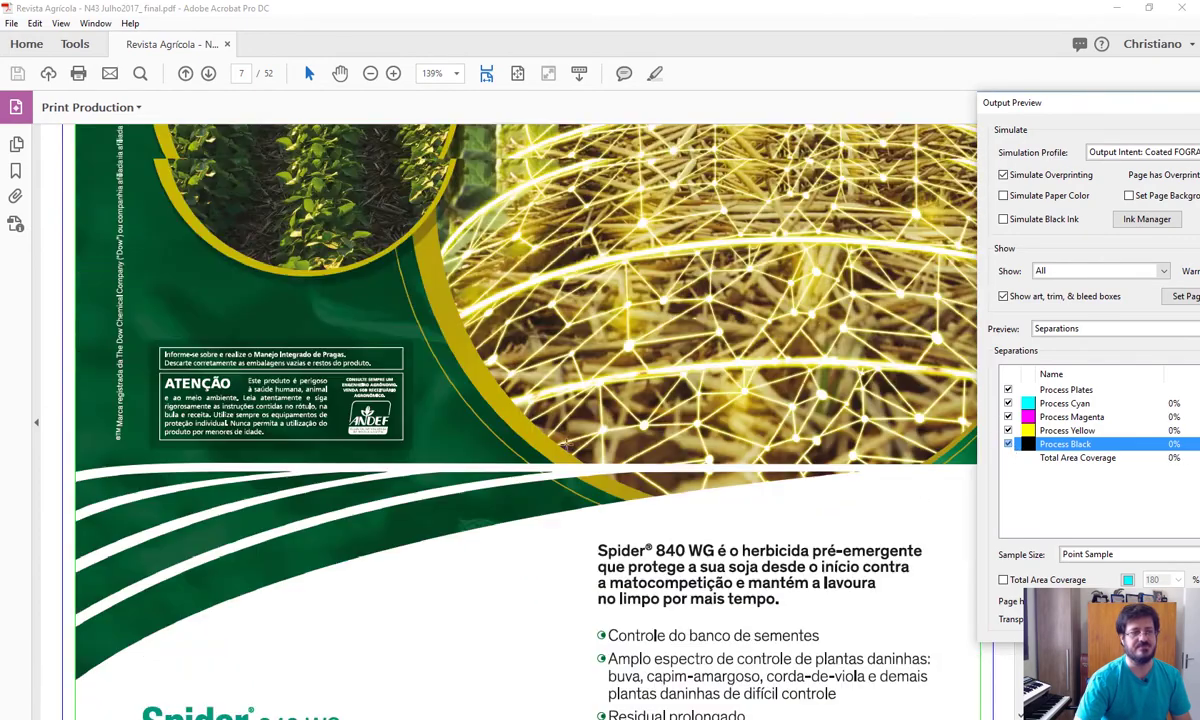
scroll(565, 442, down, 4)
scroll(565, 442, up, 5)
scroll(268, 256, up, 5)
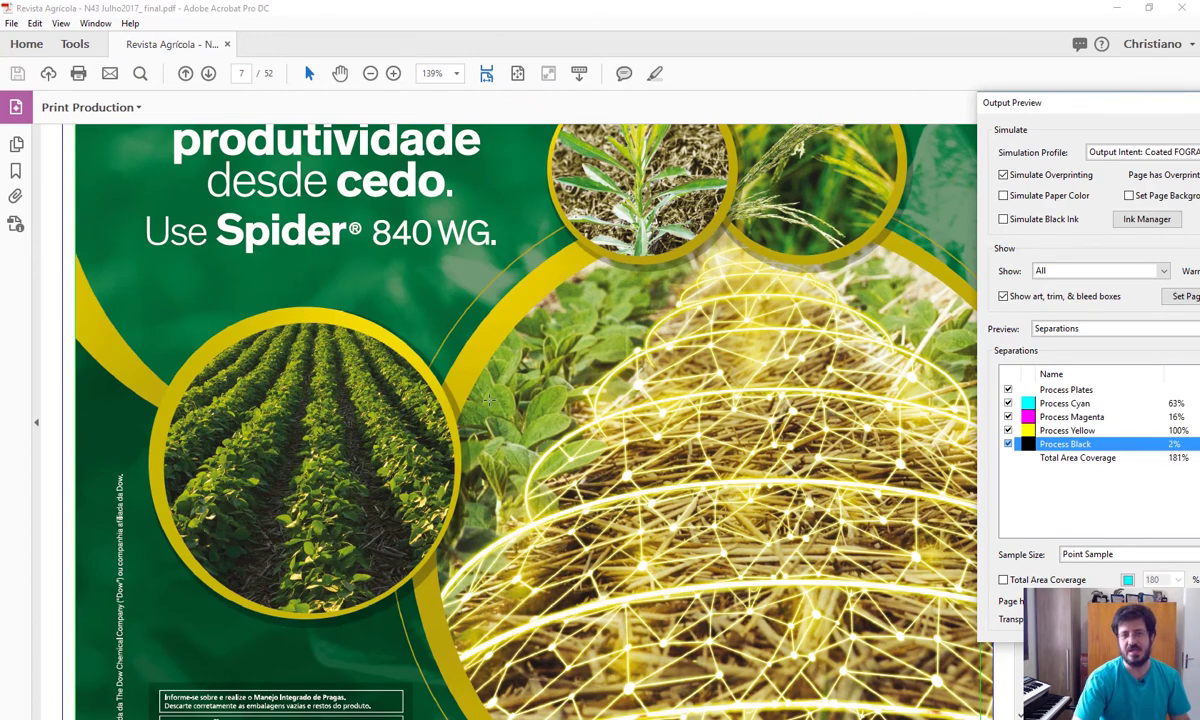
Examine the VII Congresso ANDAV article on page 8, toggling Process Black with Output Preview moved aside, and continue to page 10
scroll(489, 400, down, 15)
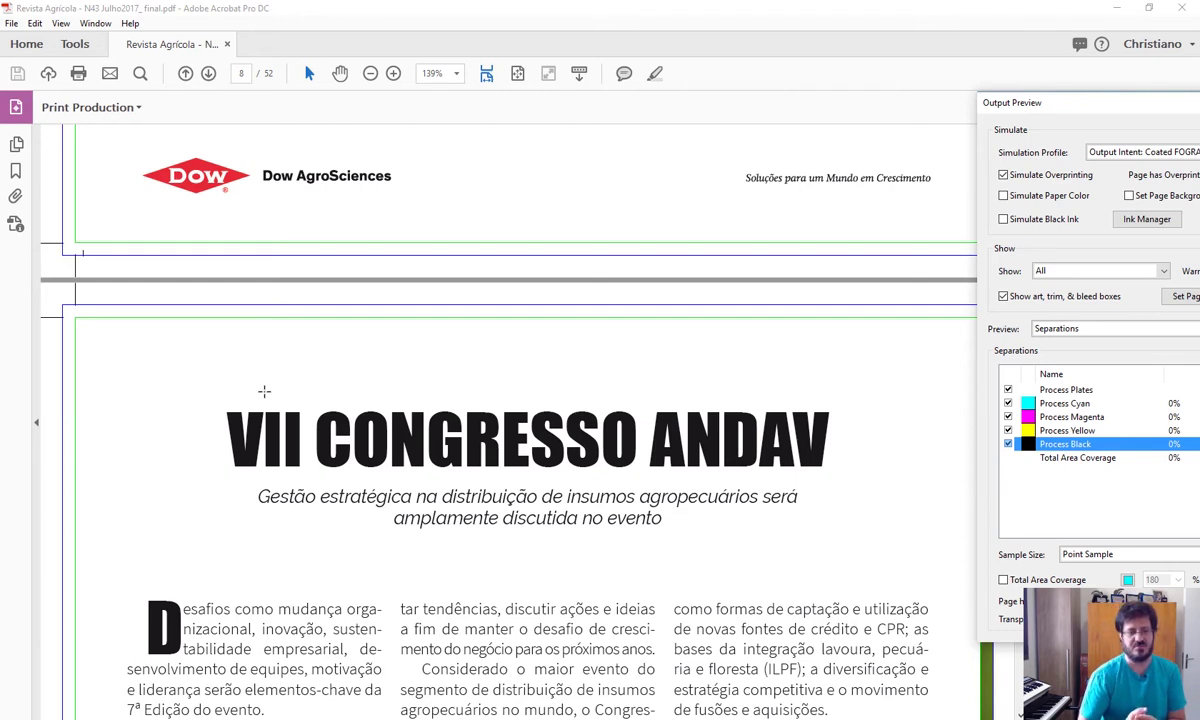
scroll(257, 392, down, 3)
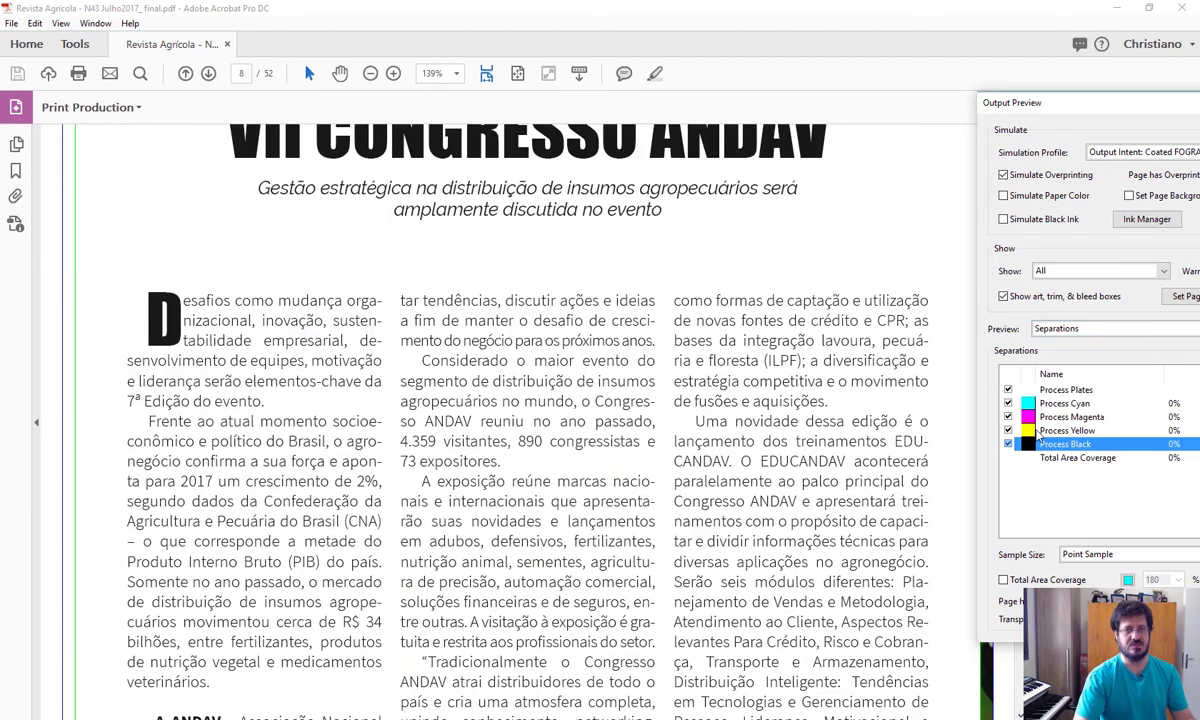
drag(1057, 108, 893, 86)
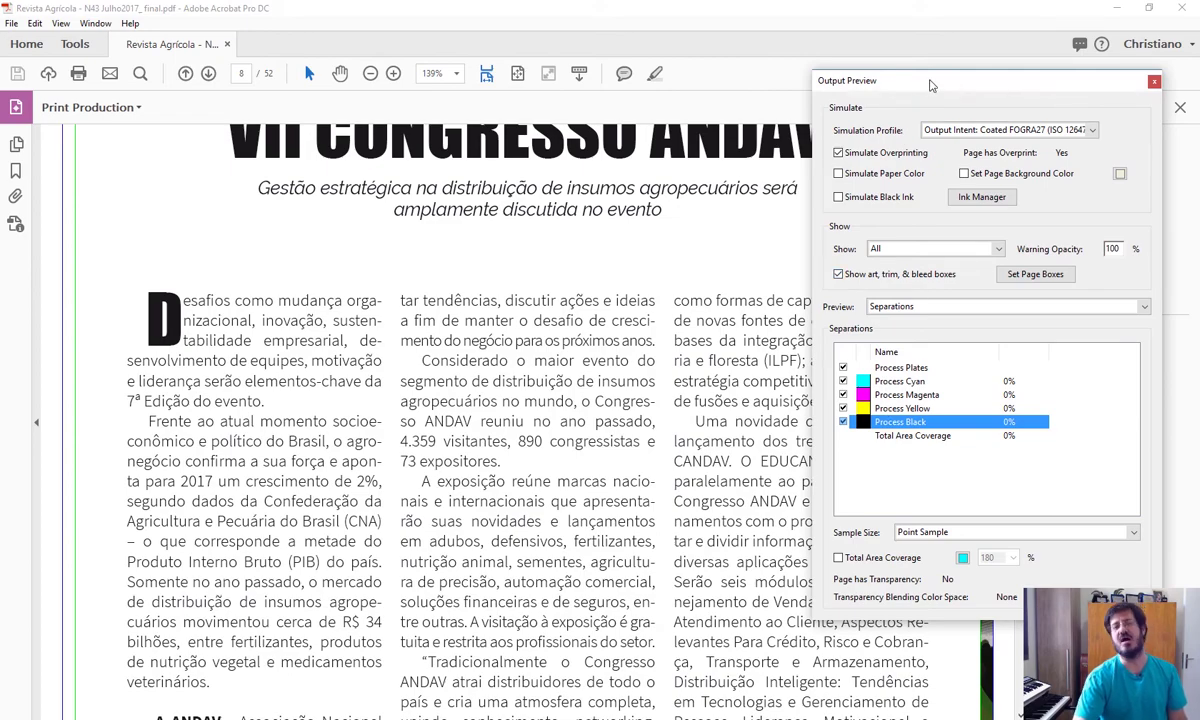
drag(930, 86, 1150, 86)
scroll(622, 432, down, 6)
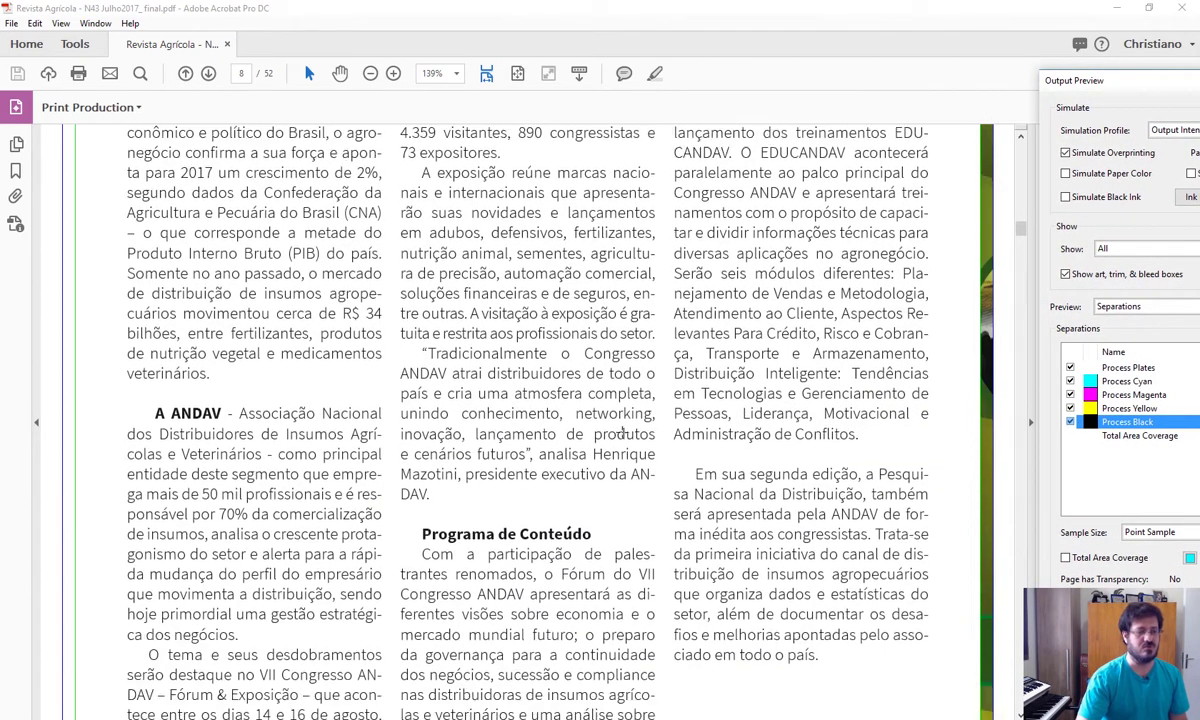
scroll(622, 432, down, 3)
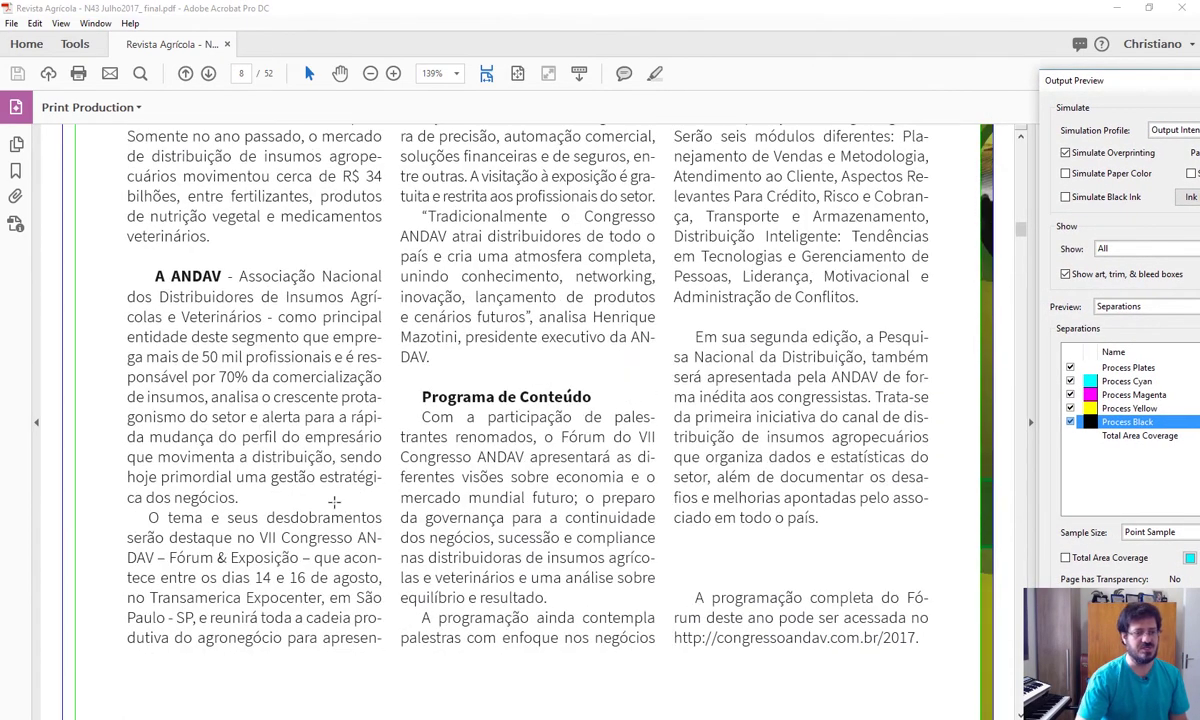
click(1070, 422)
click(1070, 422)
scroll(652, 480, down, 15)
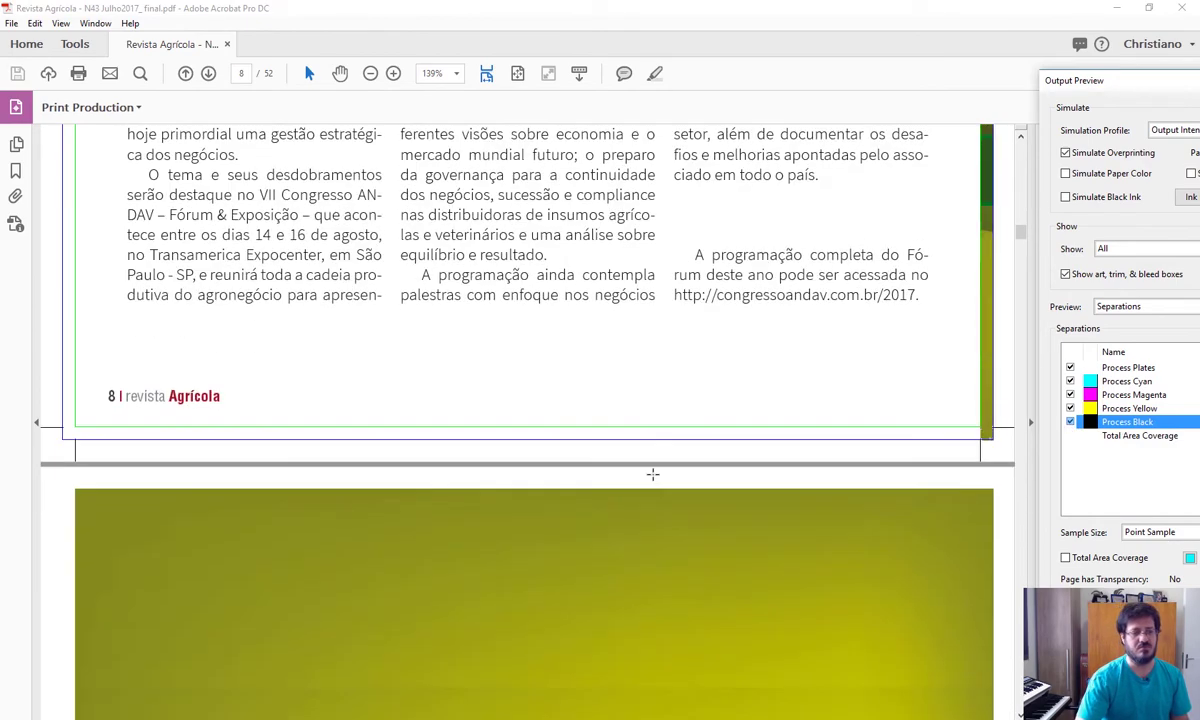
scroll(652, 484, down, 10)
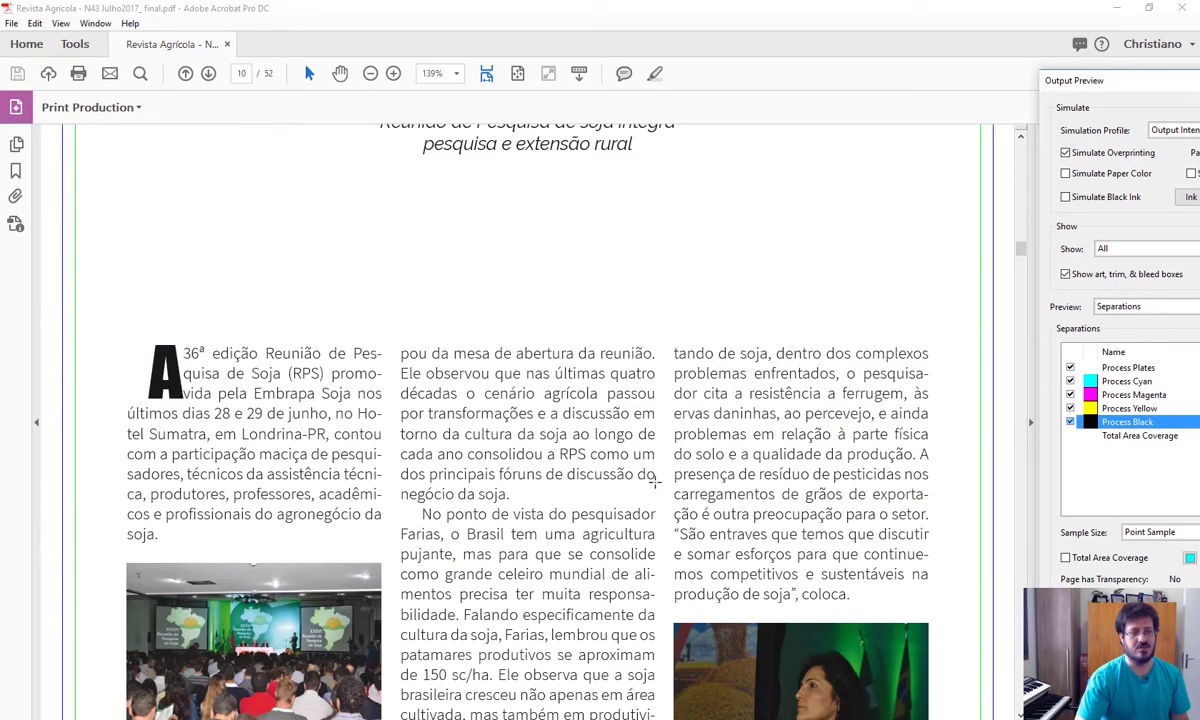
Check the EMBRAPA article on page 10 with Process Black hidden and restored, and continue through page 11
scroll(862, 452, up, 5)
click(1070, 422)
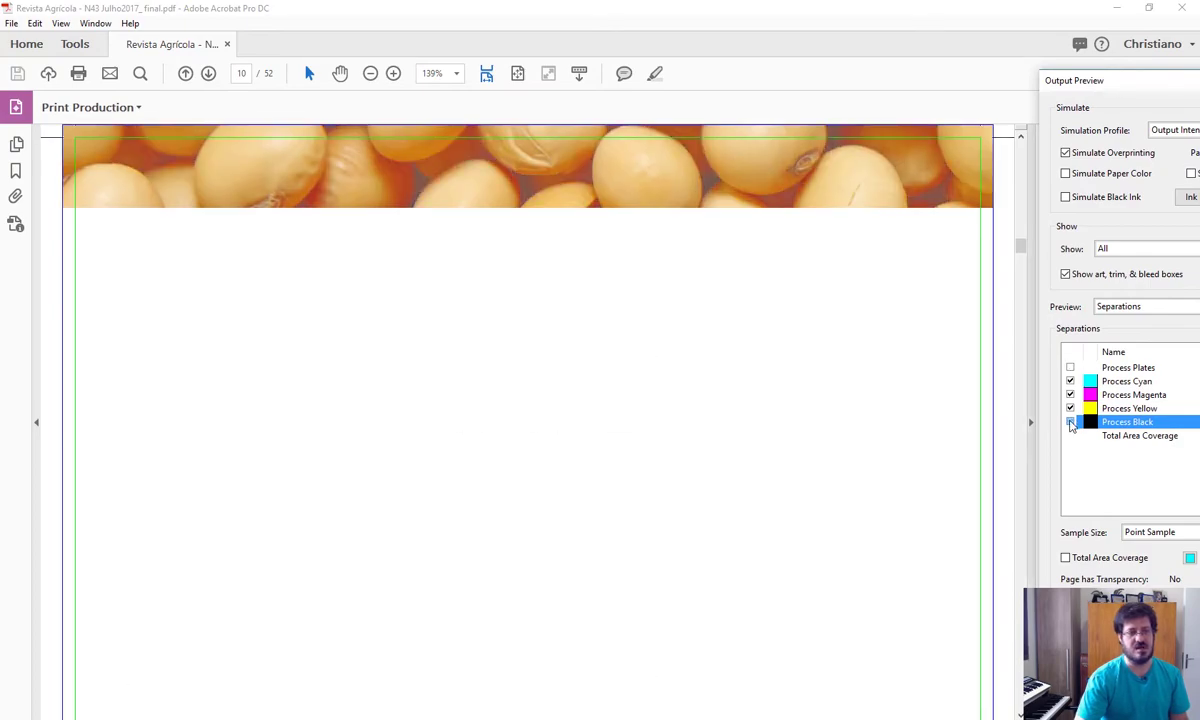
click(1070, 422)
scroll(530, 436, down, 5)
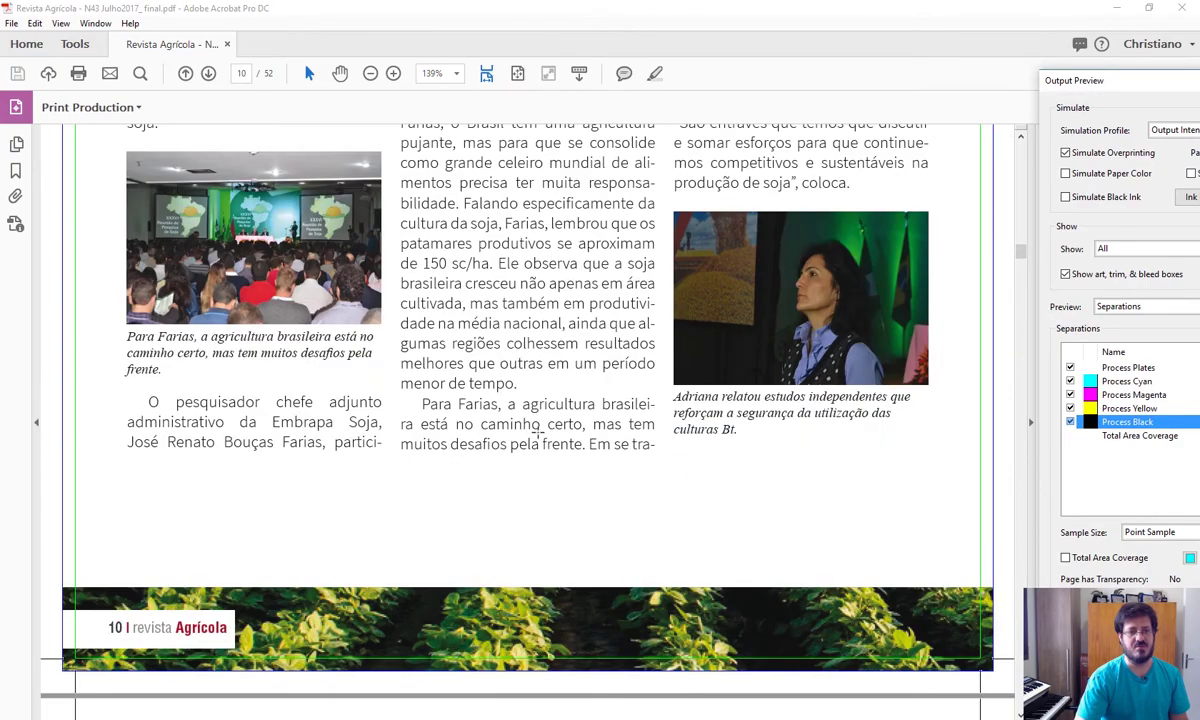
scroll(537, 432, down, 10)
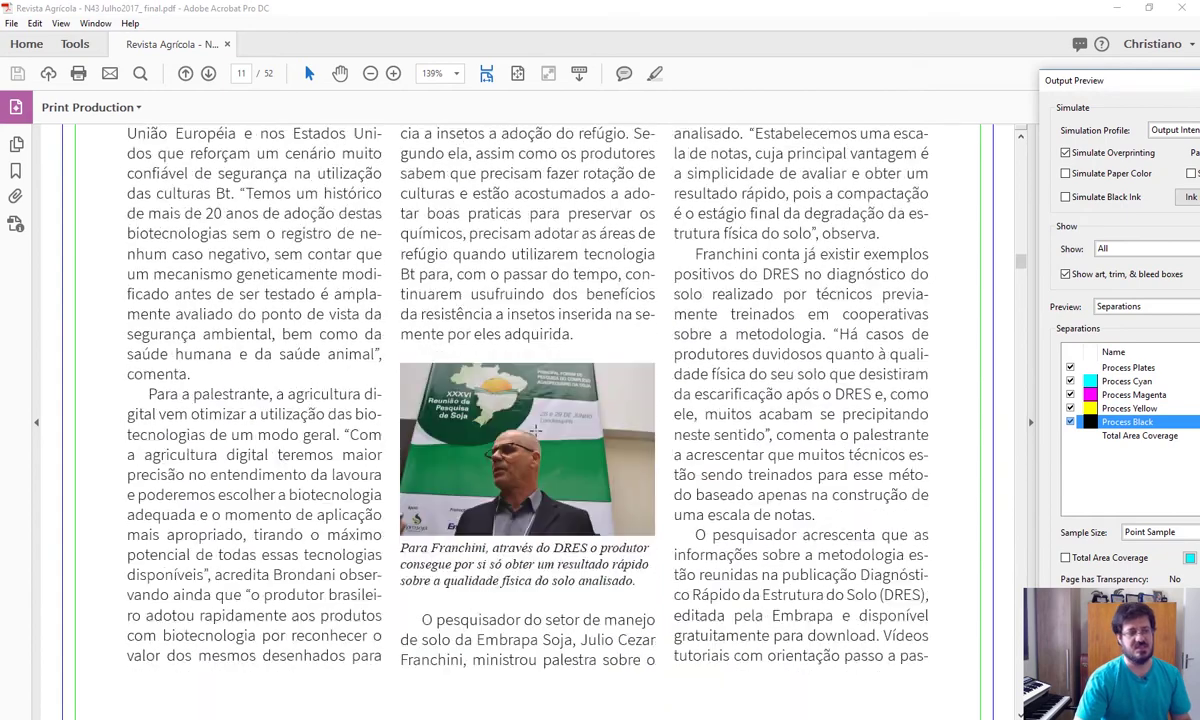
scroll(535, 430, down, 5)
Turn on the Total Area Coverage warning, try limits of 340% and 400%, and move Output Preview off the page
drag(1048, 86, 517, 73)
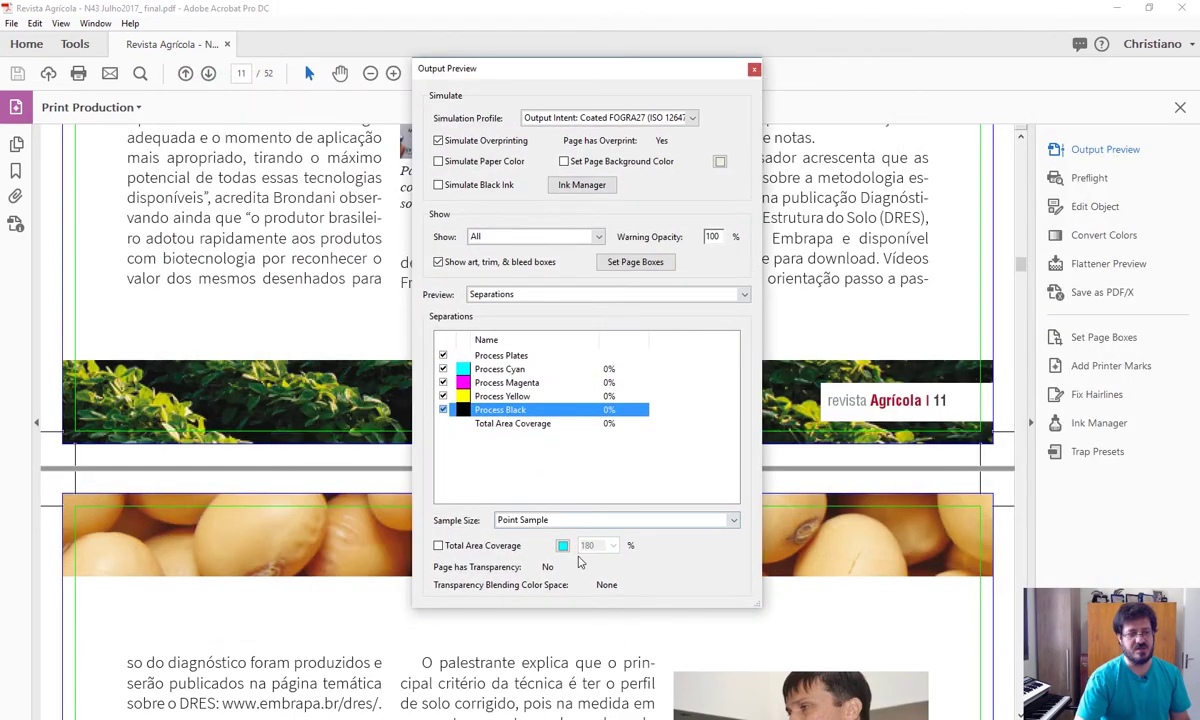
click(438, 545)
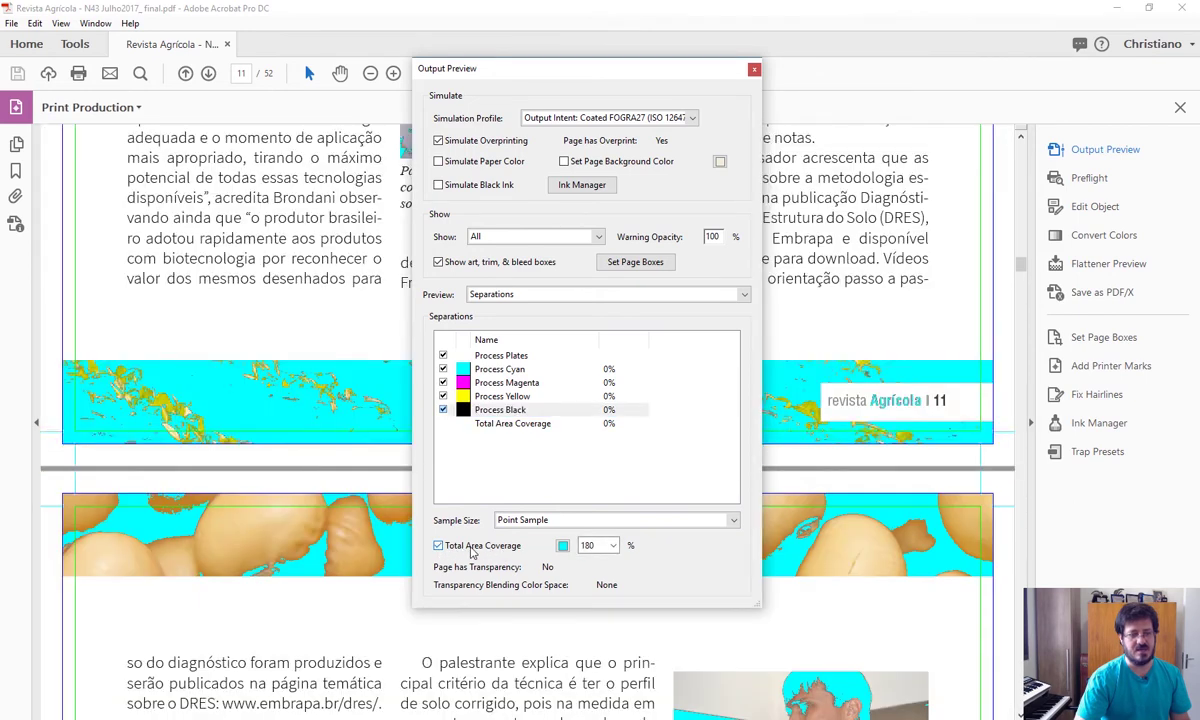
click(614, 546)
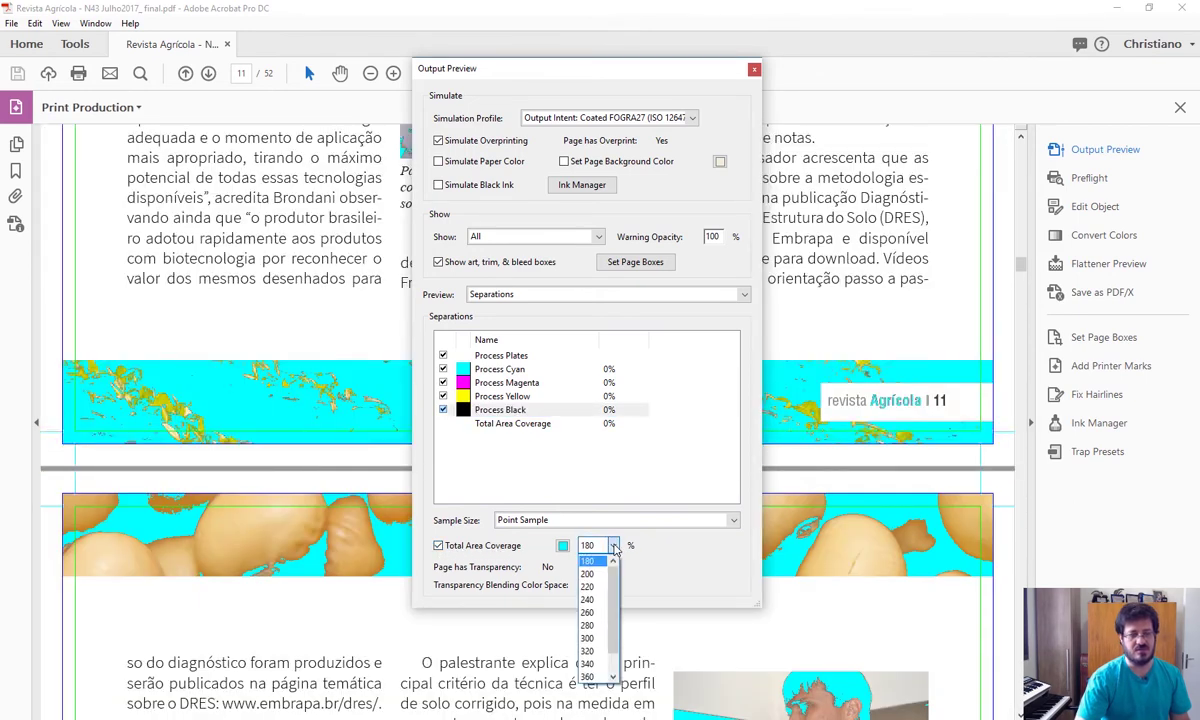
click(589, 665)
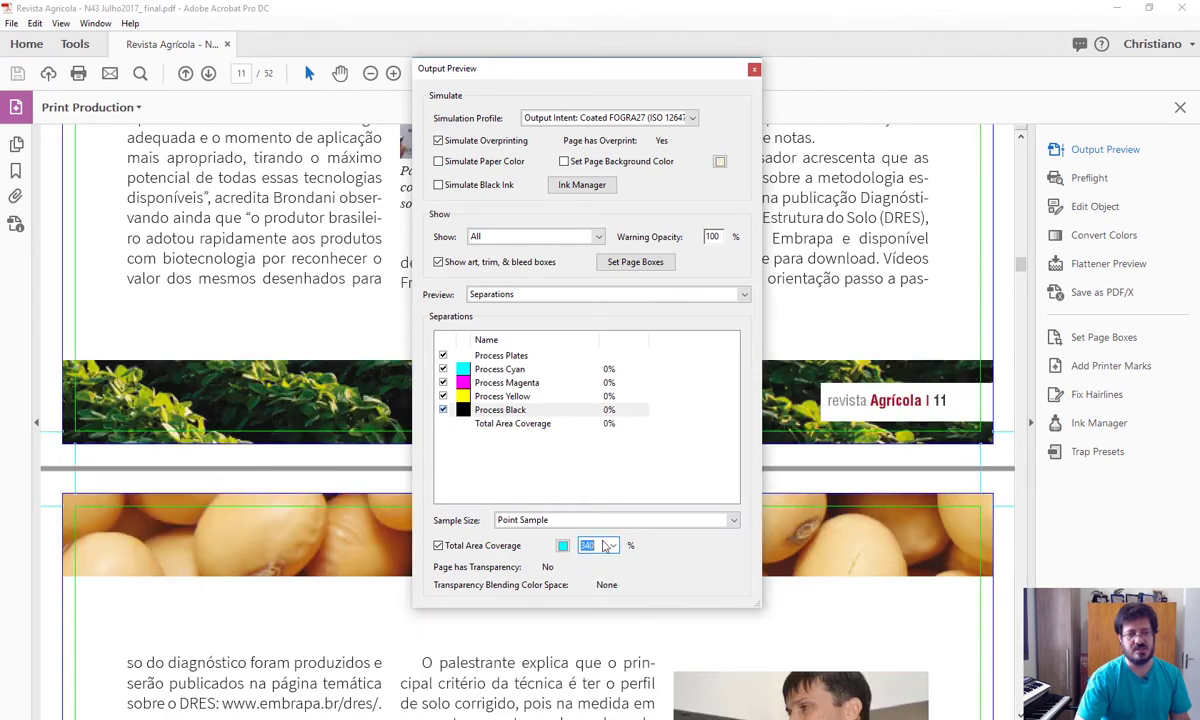
click(608, 545)
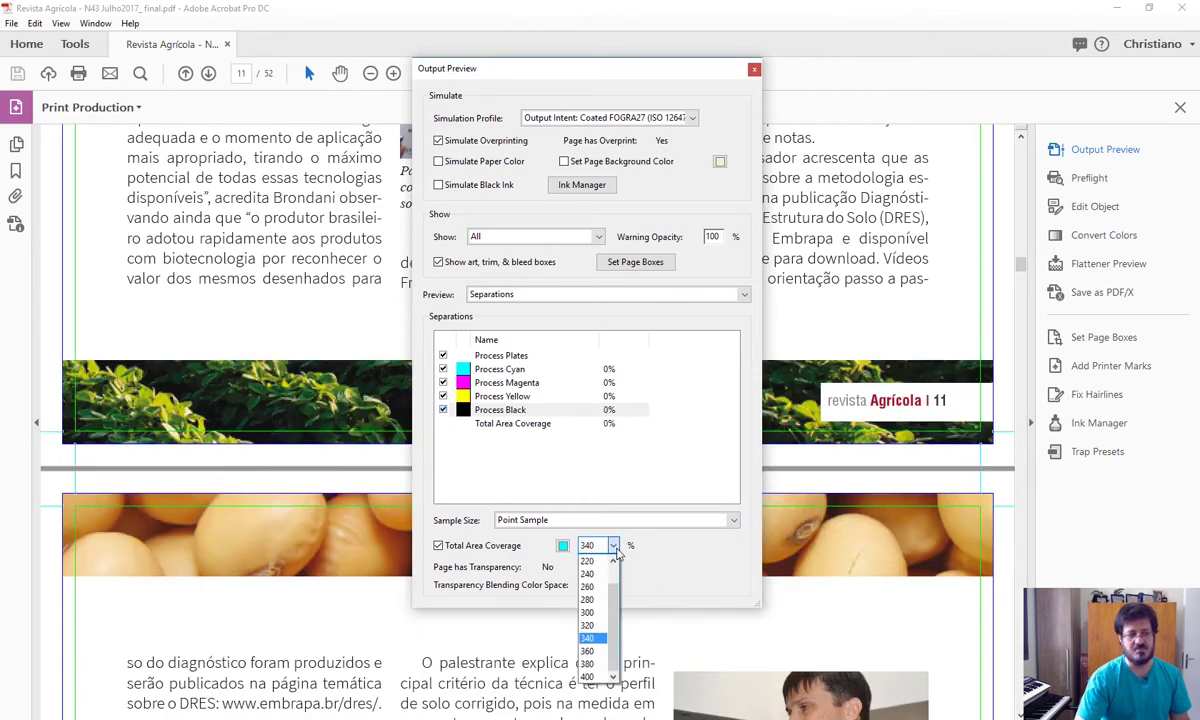
click(588, 676)
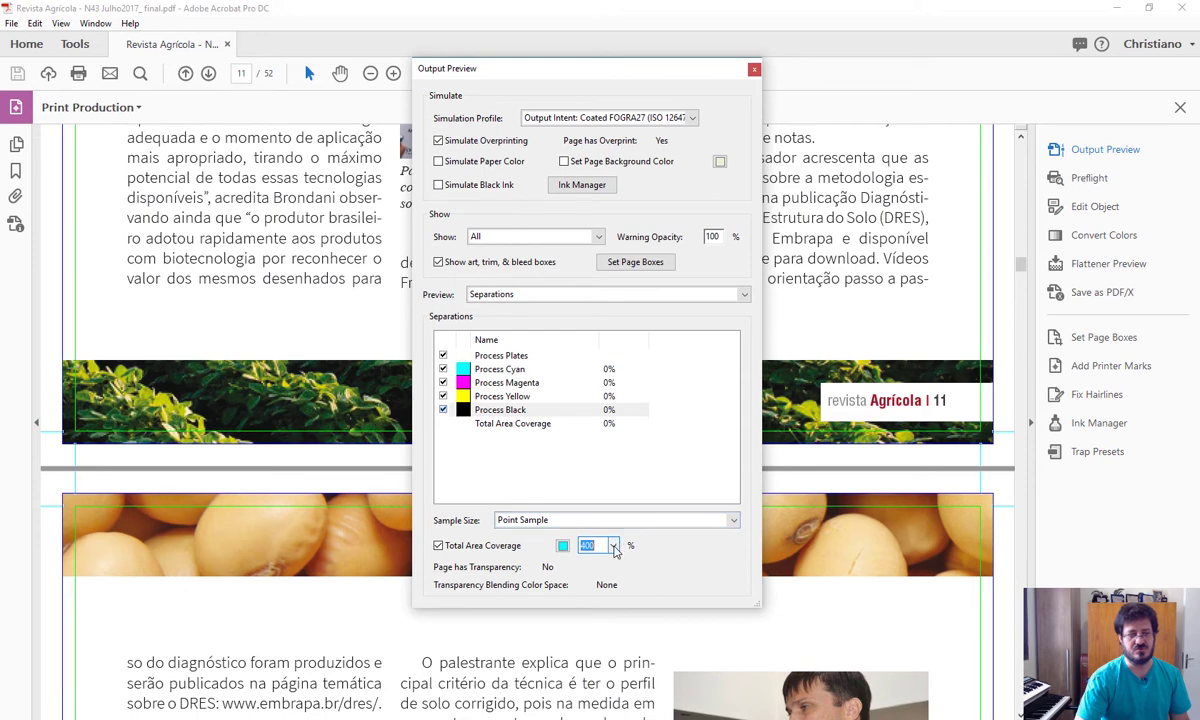
click(786, 352)
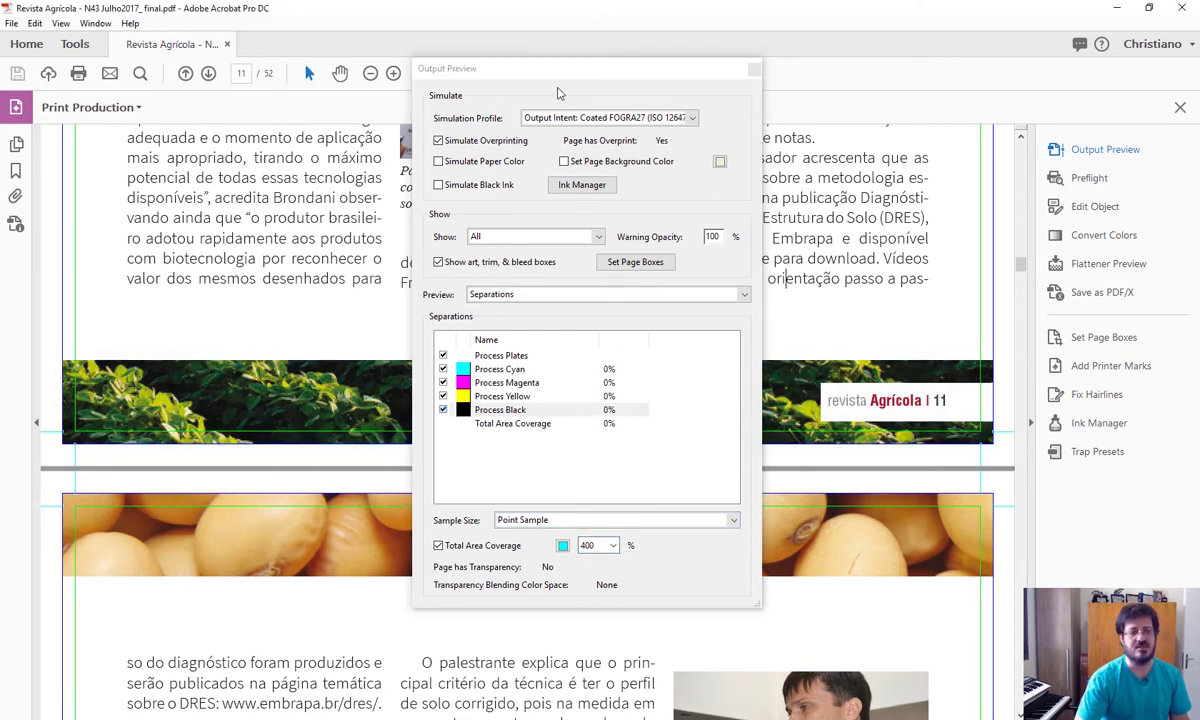
drag(558, 74, 986, 116)
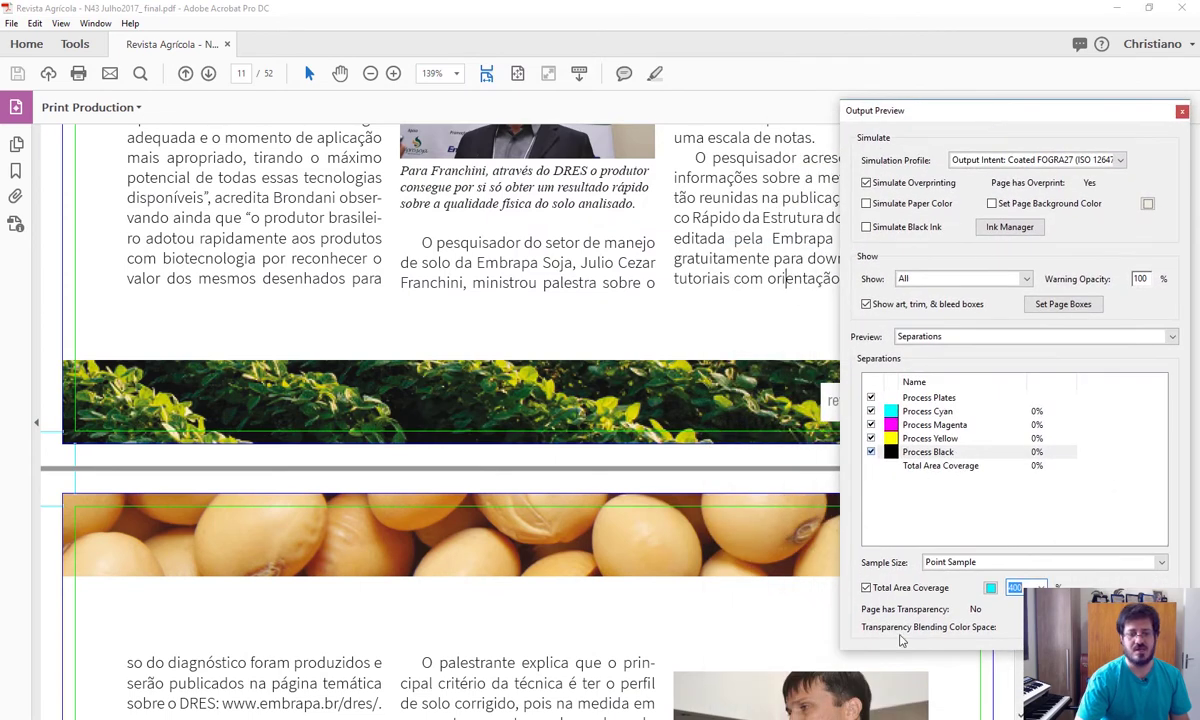
Set the Total Area Coverage highlight color to red and its limit to 320%
click(990, 588)
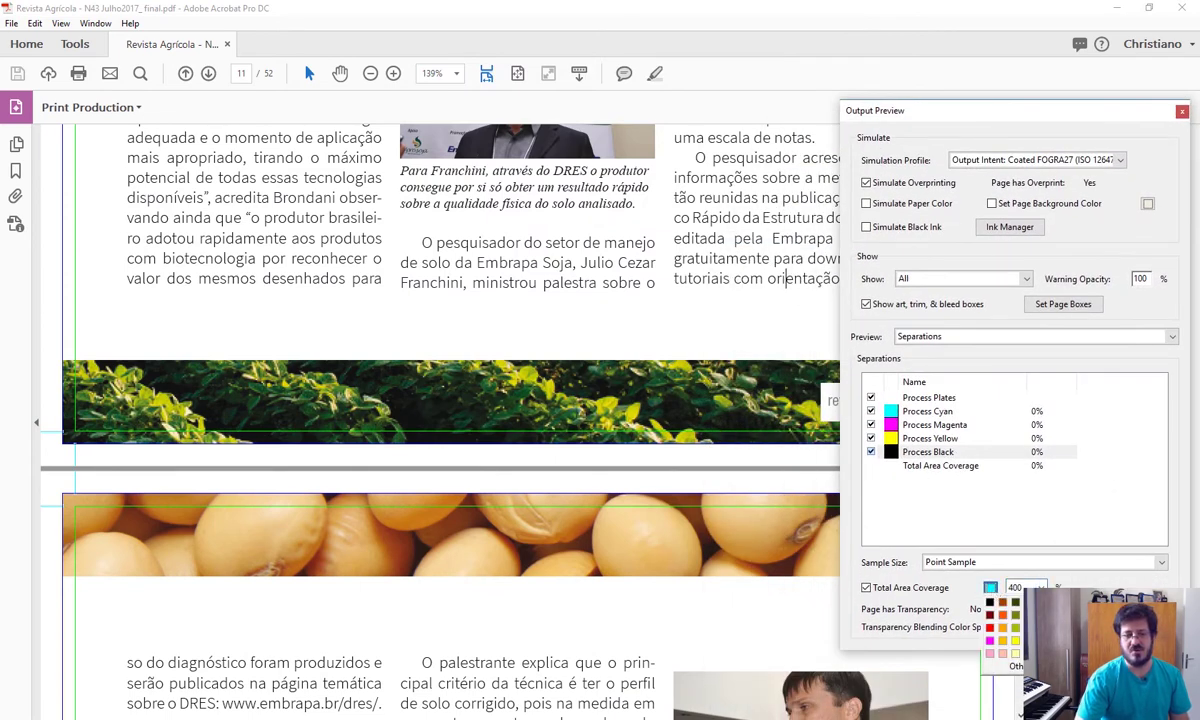
click(990, 627)
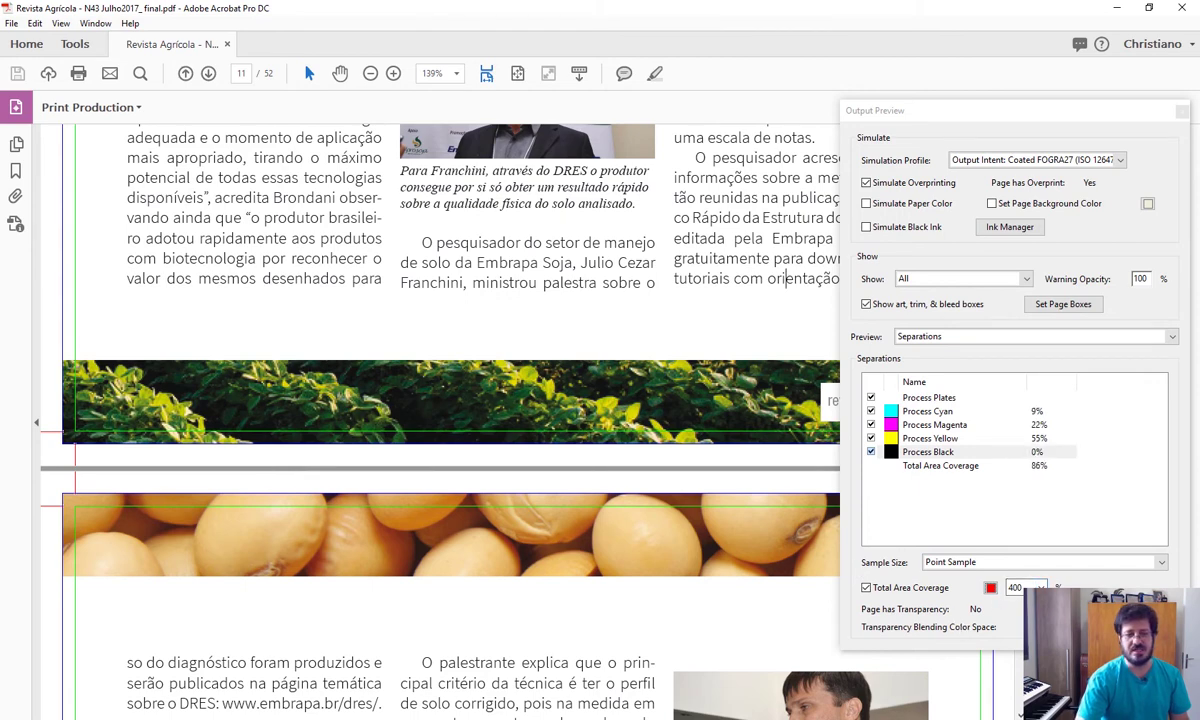
click(1041, 587)
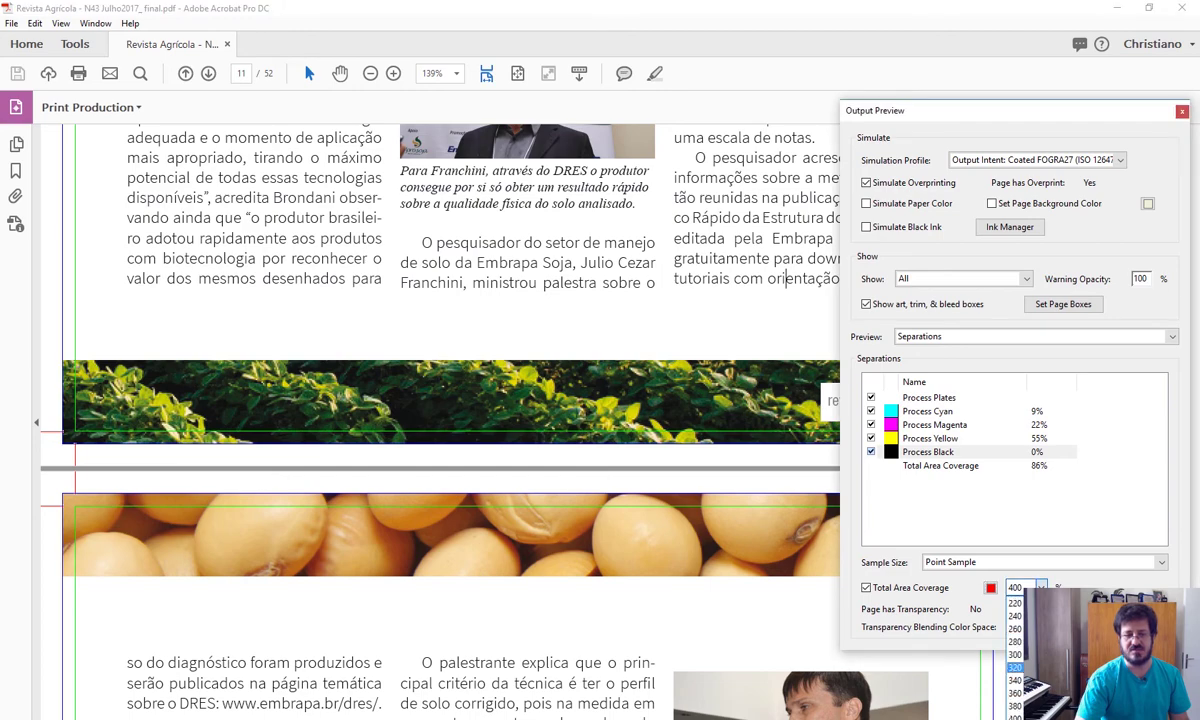
click(1015, 667)
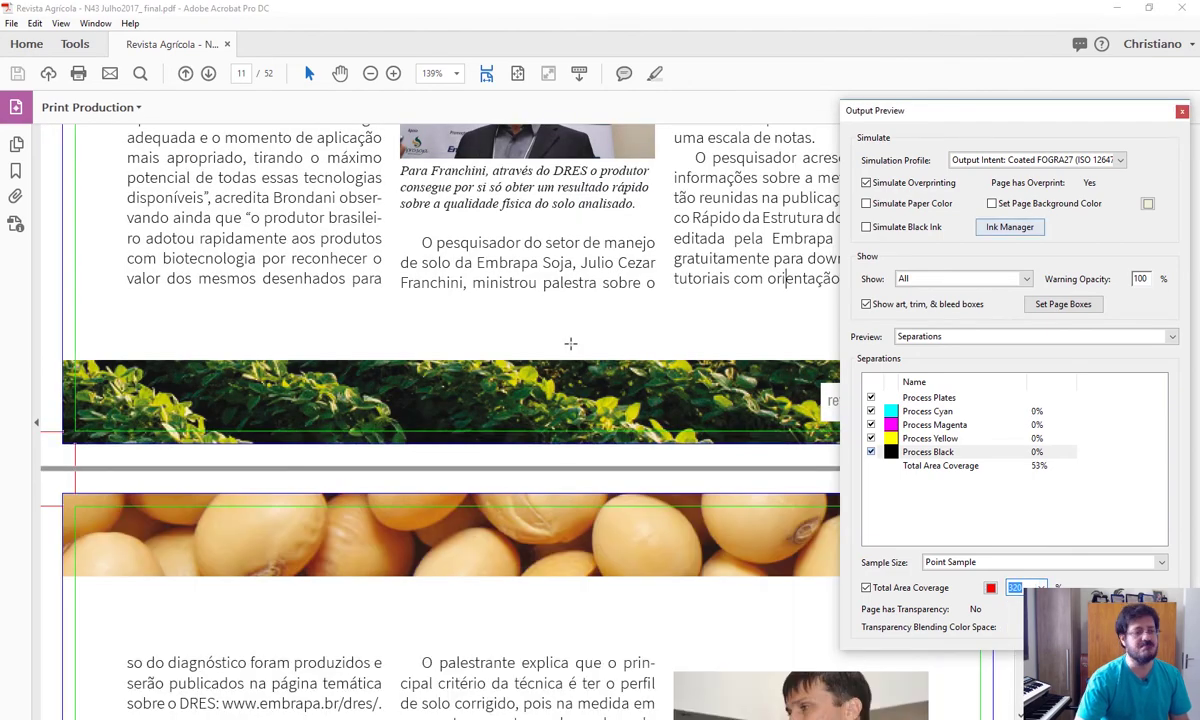
Examine the photos and image bands on pages 12 to 10 with the coverage limit at 220%
scroll(747, 479, down, 3)
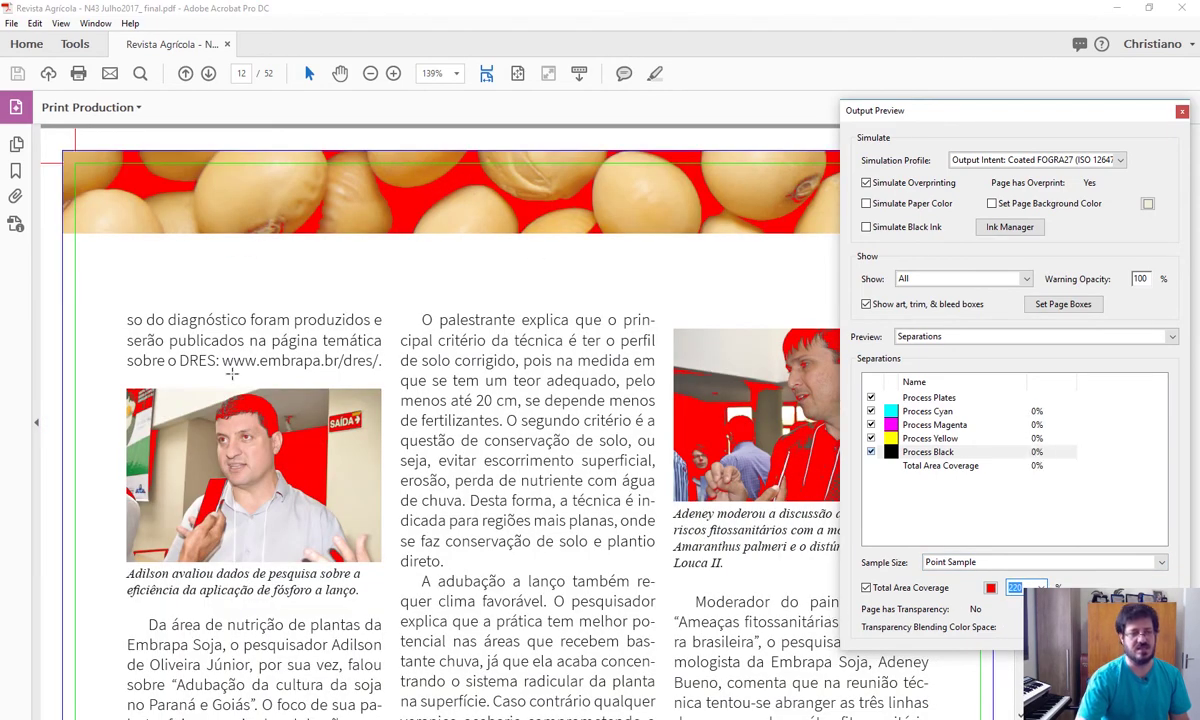
scroll(473, 386, up, 2)
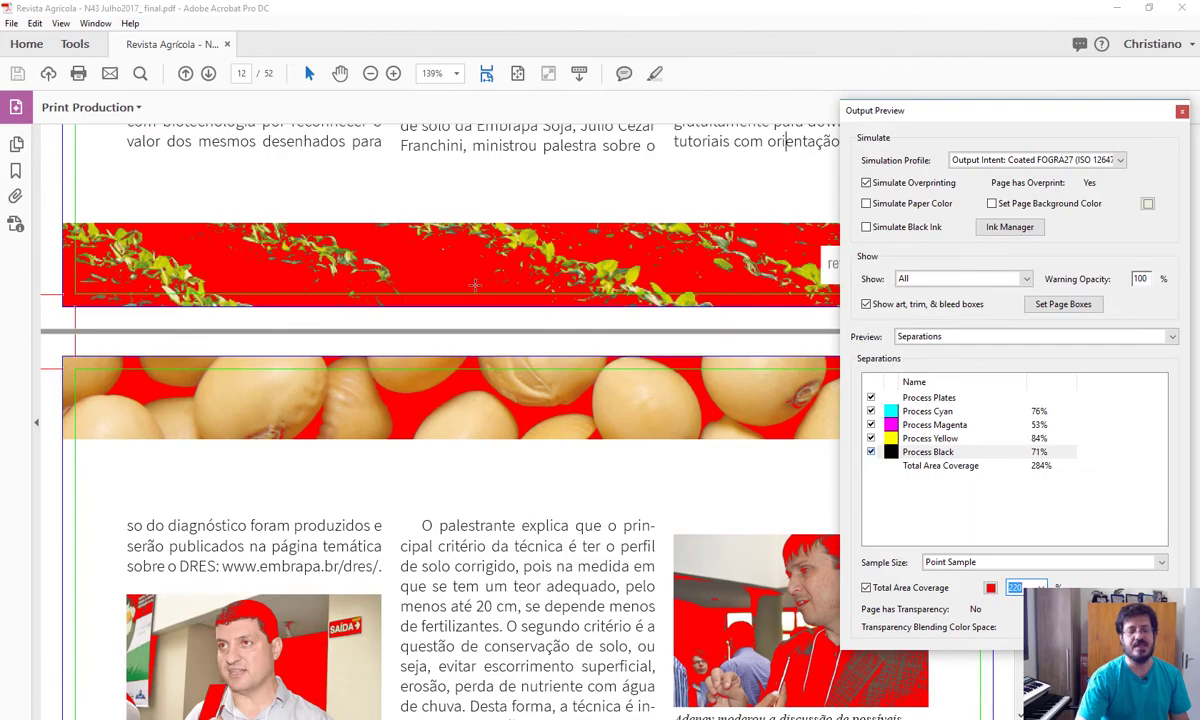
scroll(480, 262, up, 15)
scroll(489, 324, up, 4)
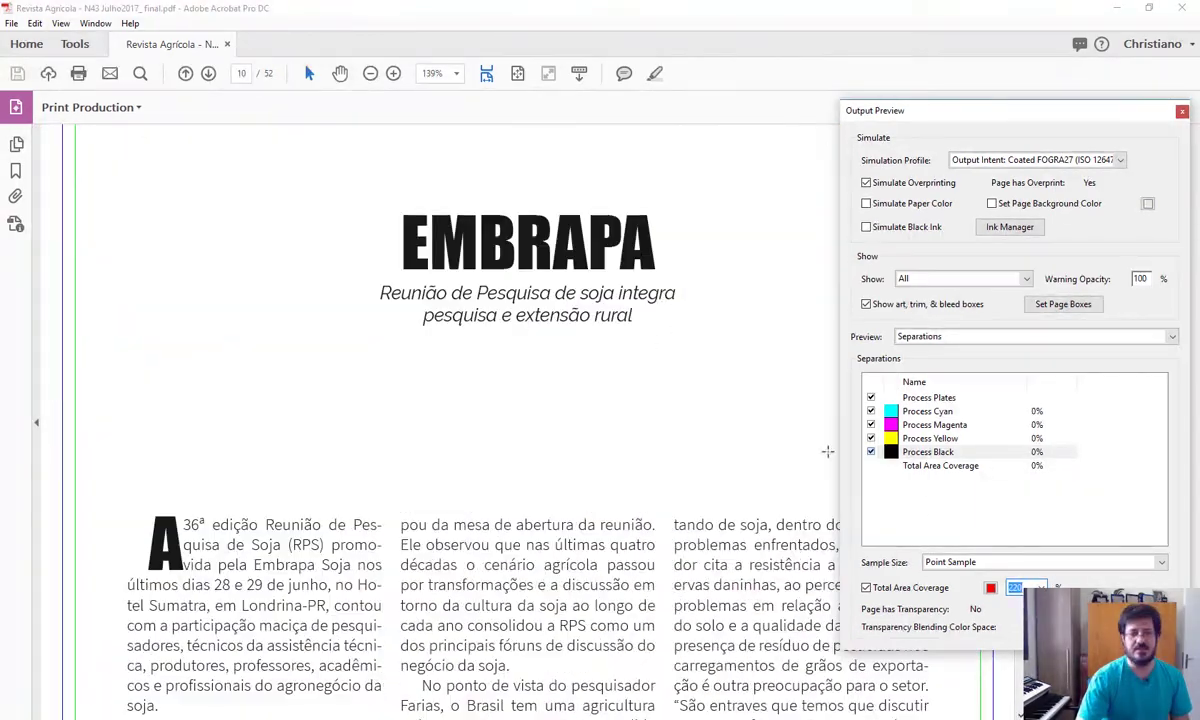
click(1041, 587)
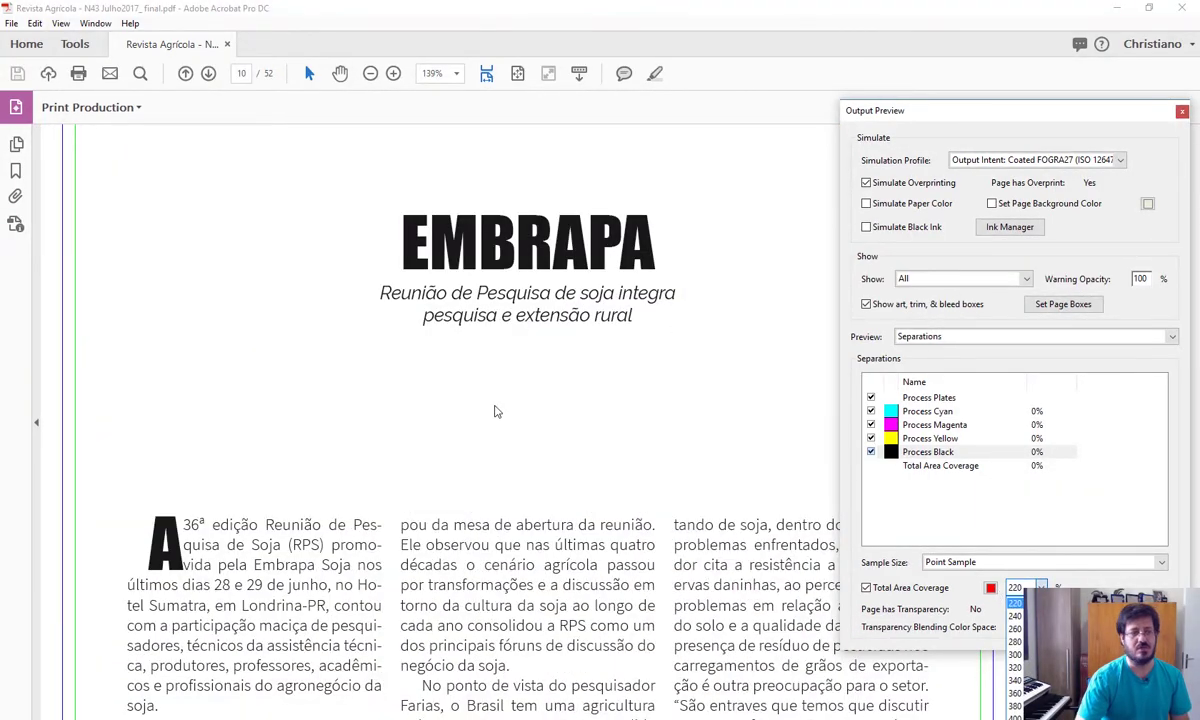
Review the ads and articles from page 9 back to page 2 for areas exceeding the 220% coverage limit
scroll(493, 405, up, 15)
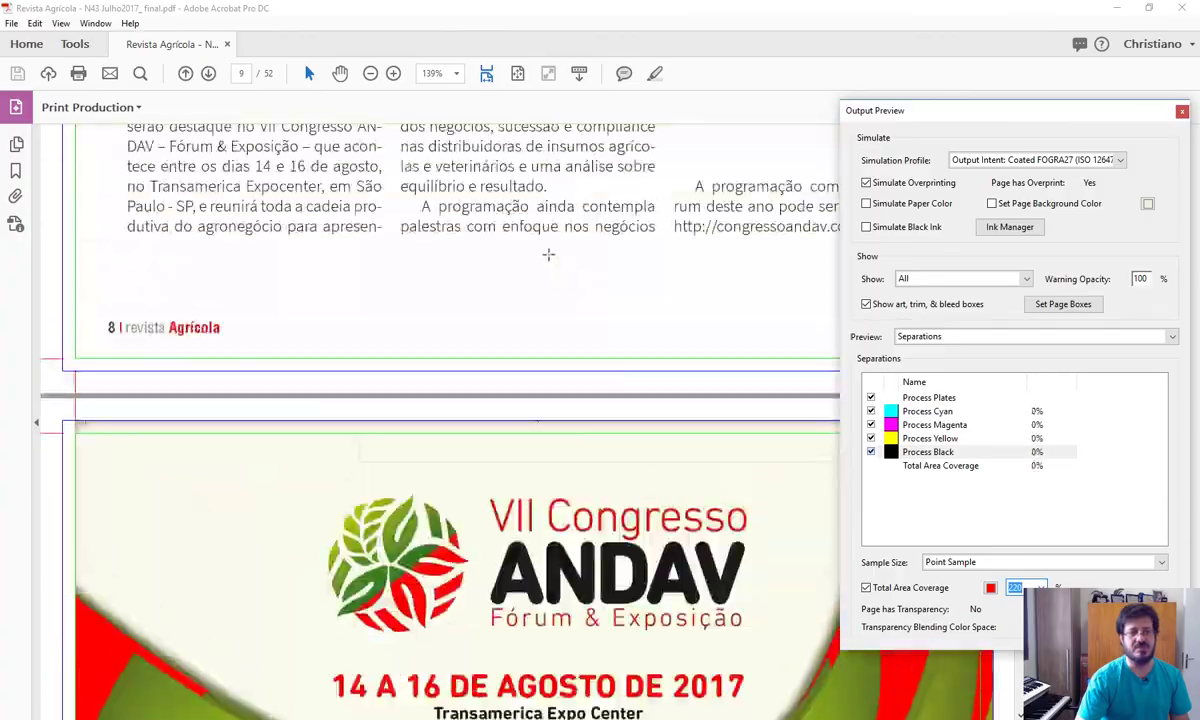
scroll(548, 254, up, 20)
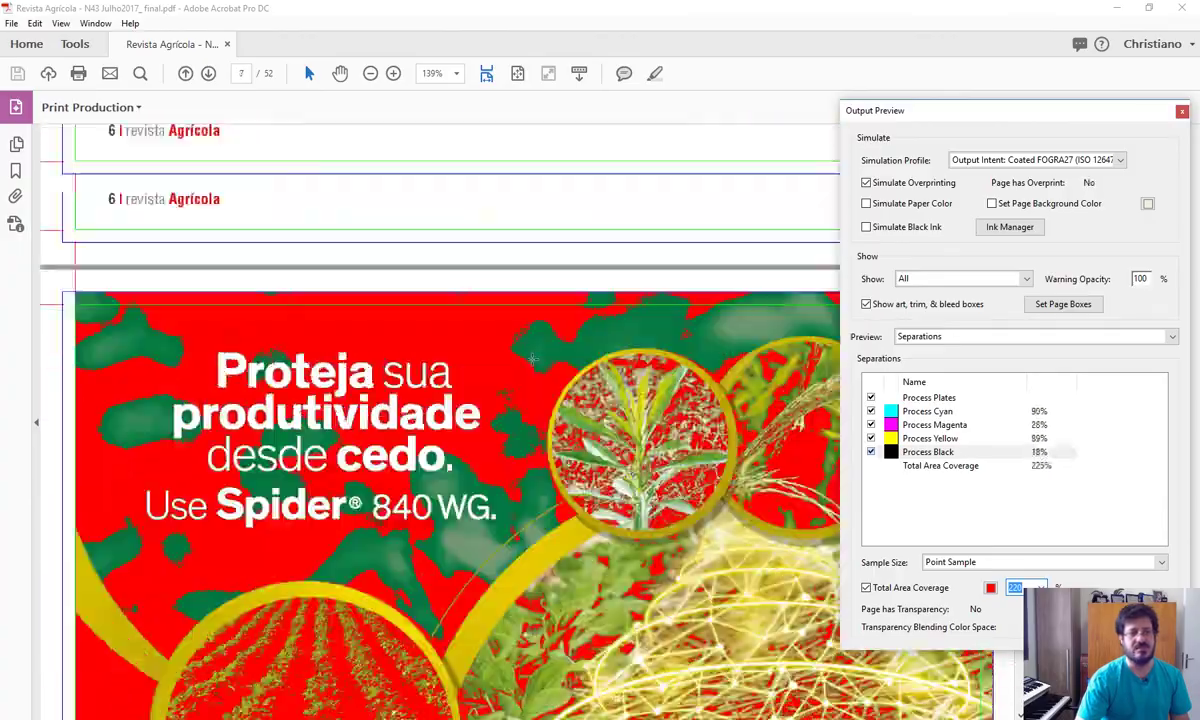
scroll(533, 358, up, 20)
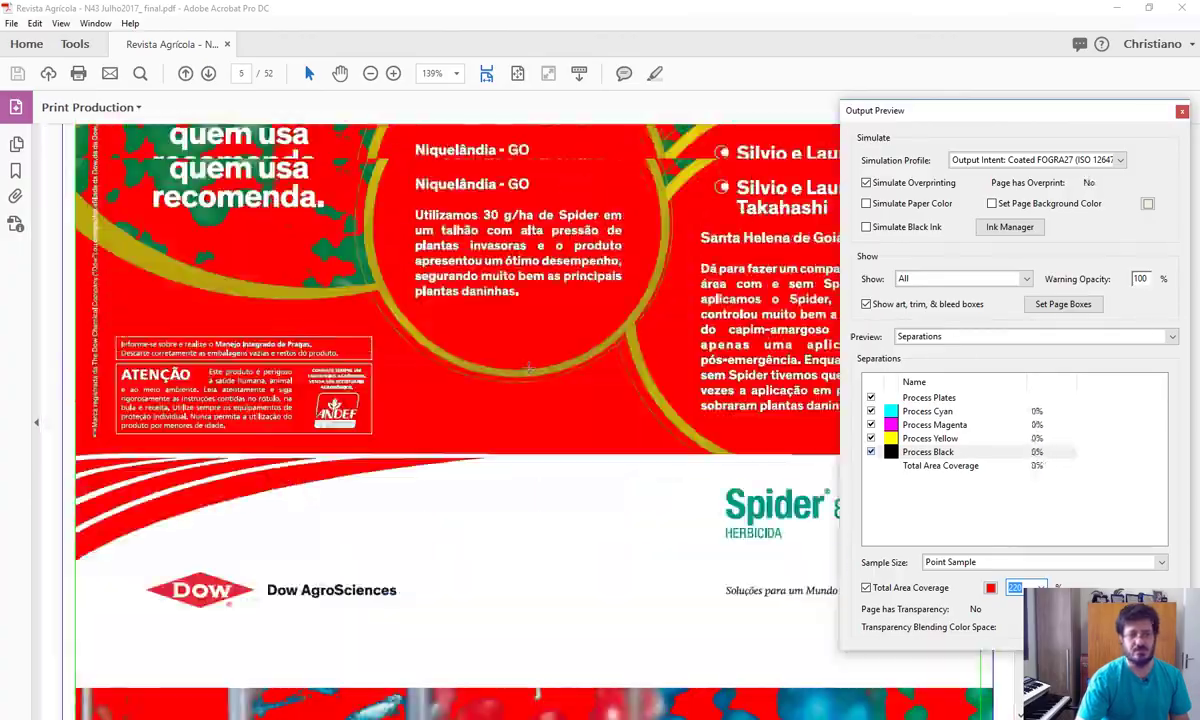
scroll(527, 370, up, 20)
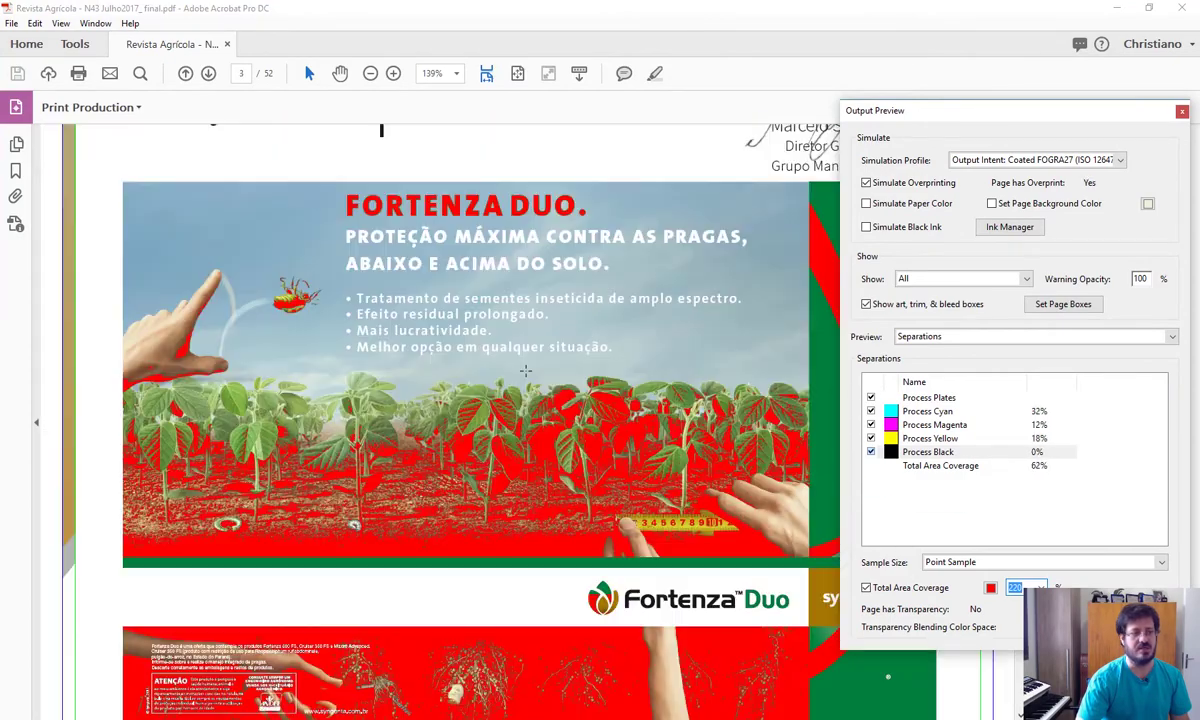
scroll(525, 371, up, 15)
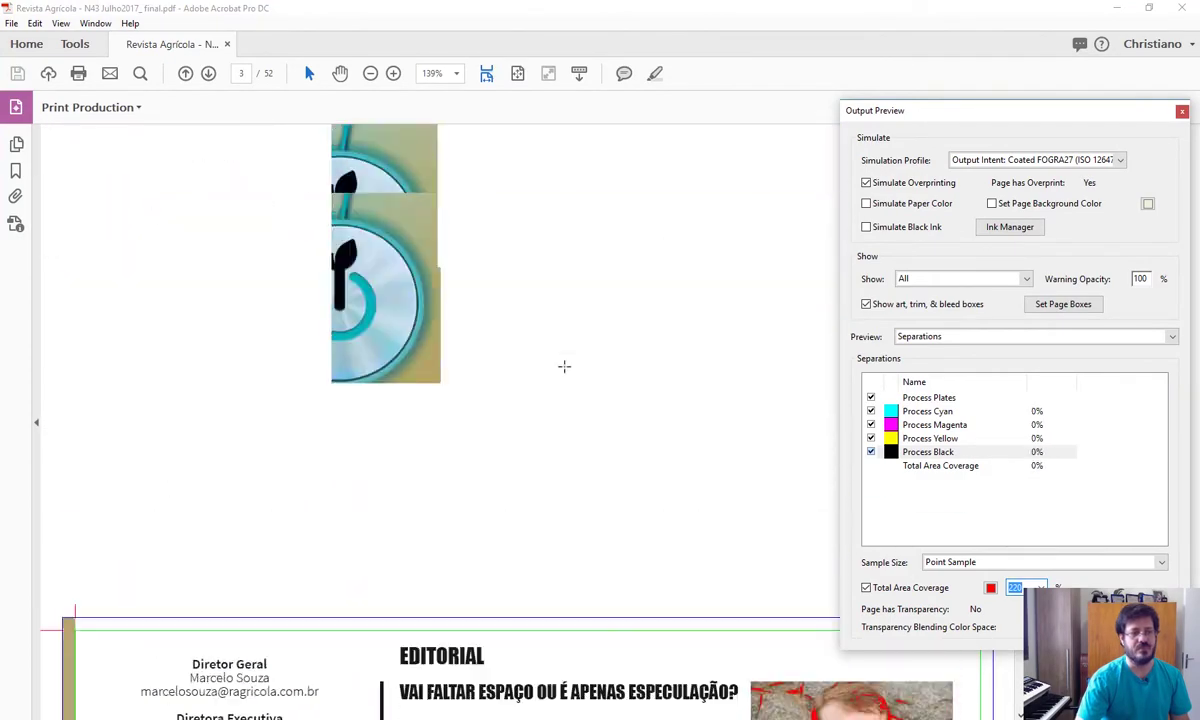
scroll(564, 367, up, 10)
scroll(563, 358, up, 1)
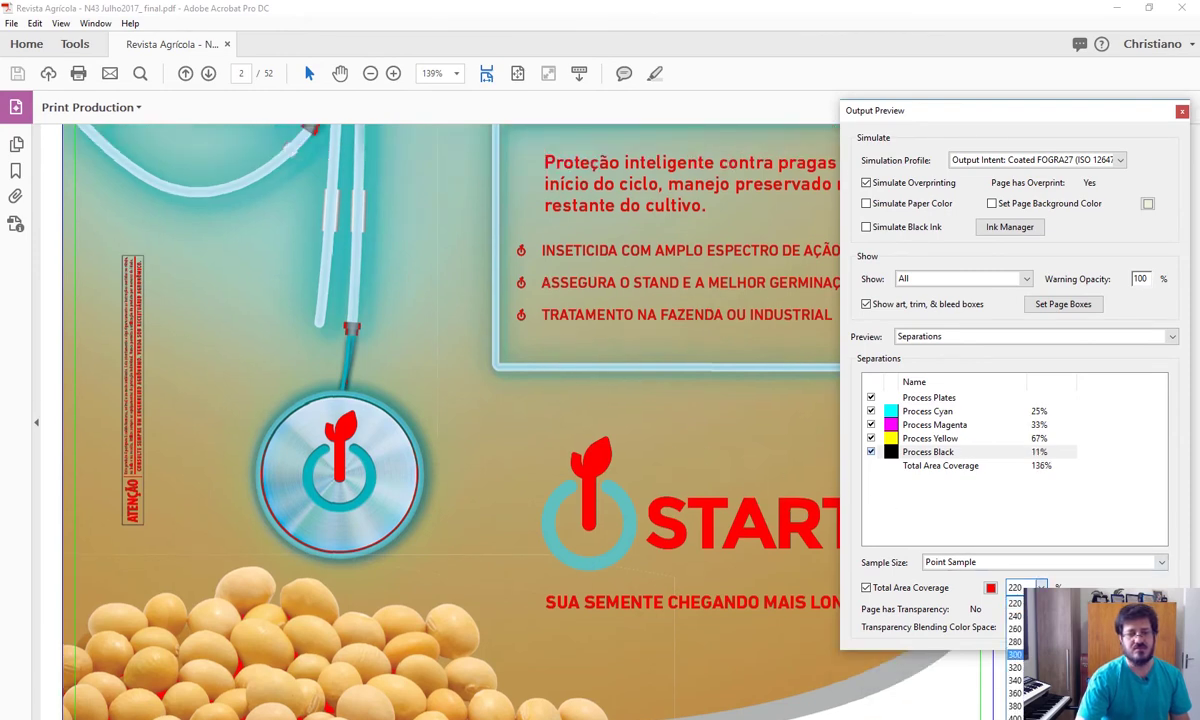
Compare the highlighted areas of the page 2 ad at coverage limits of 320%, 300%, 280% and 240%
click(1041, 587)
click(1015, 667)
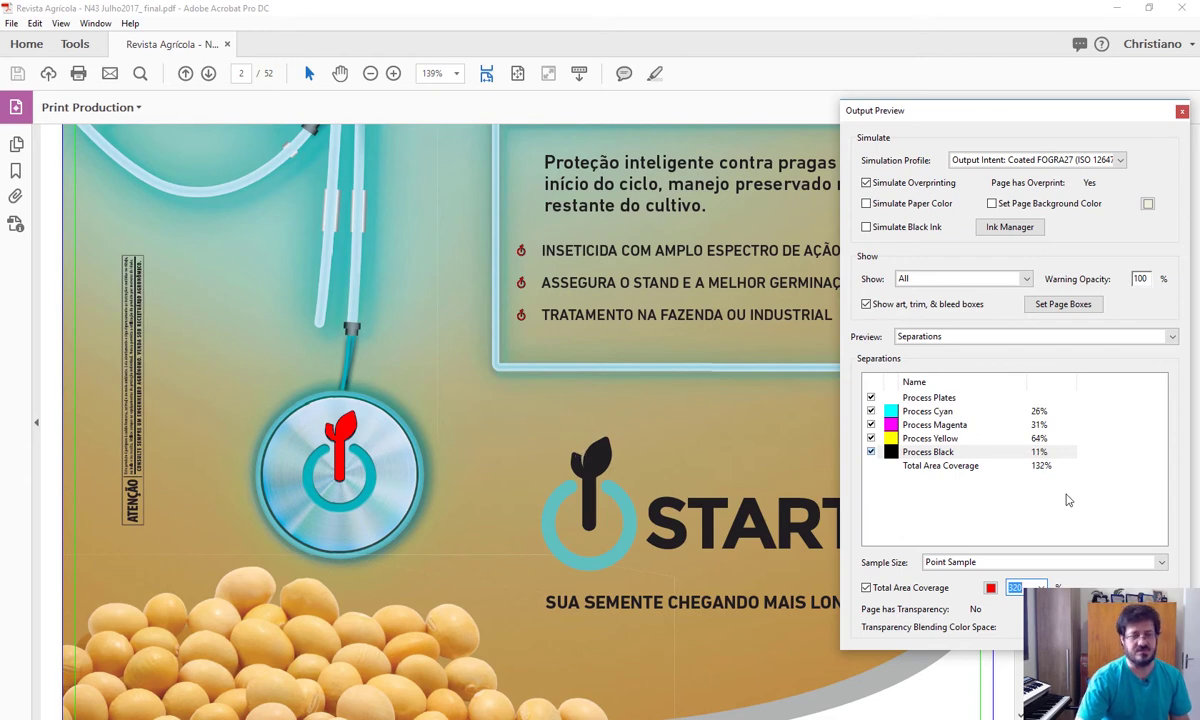
click(1040, 587)
key(Return)
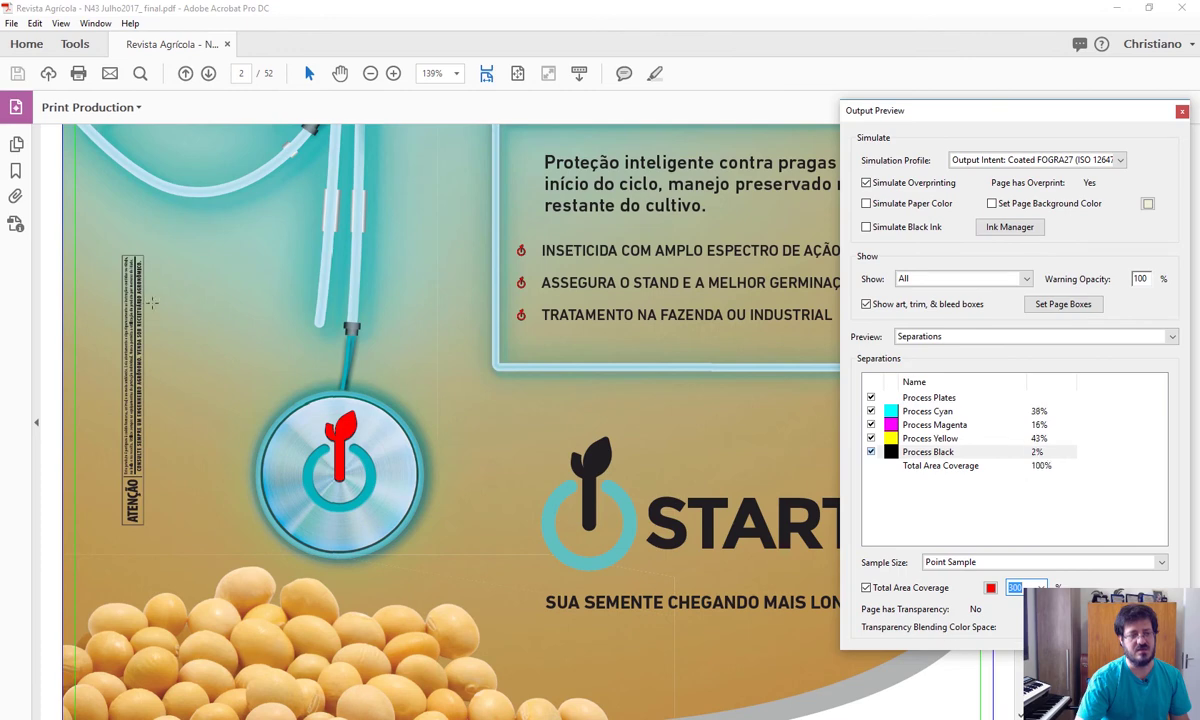
key(Up)
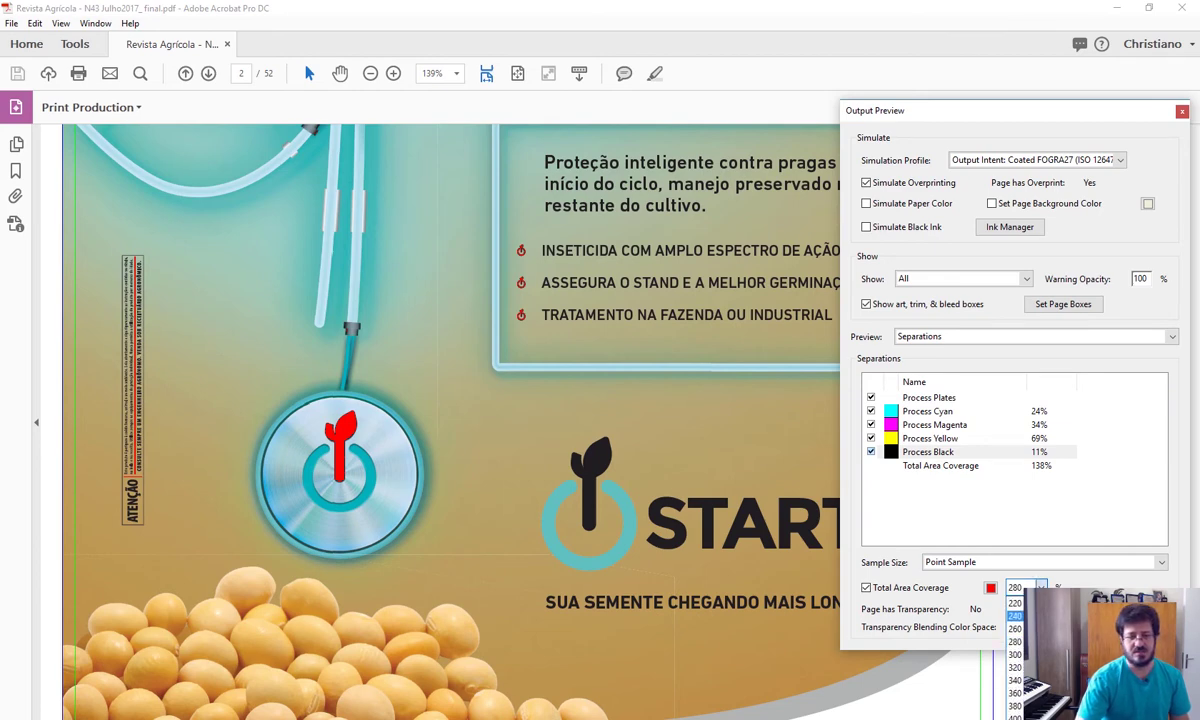
key(Down)
key(Down)
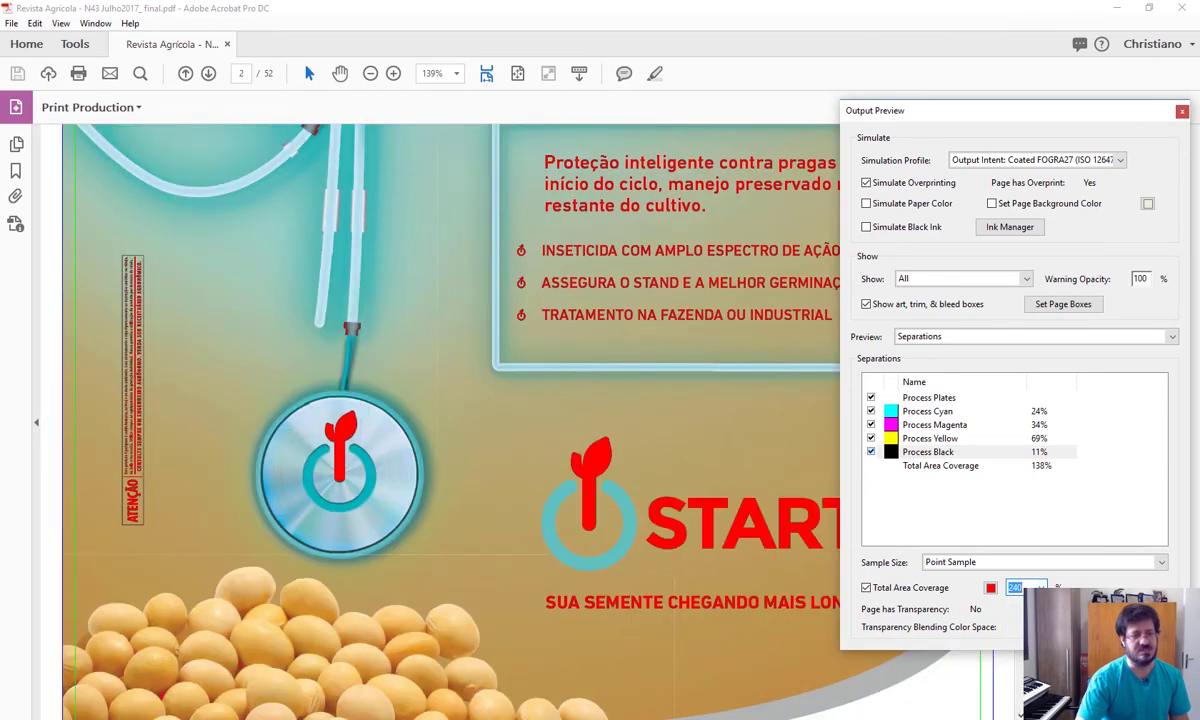